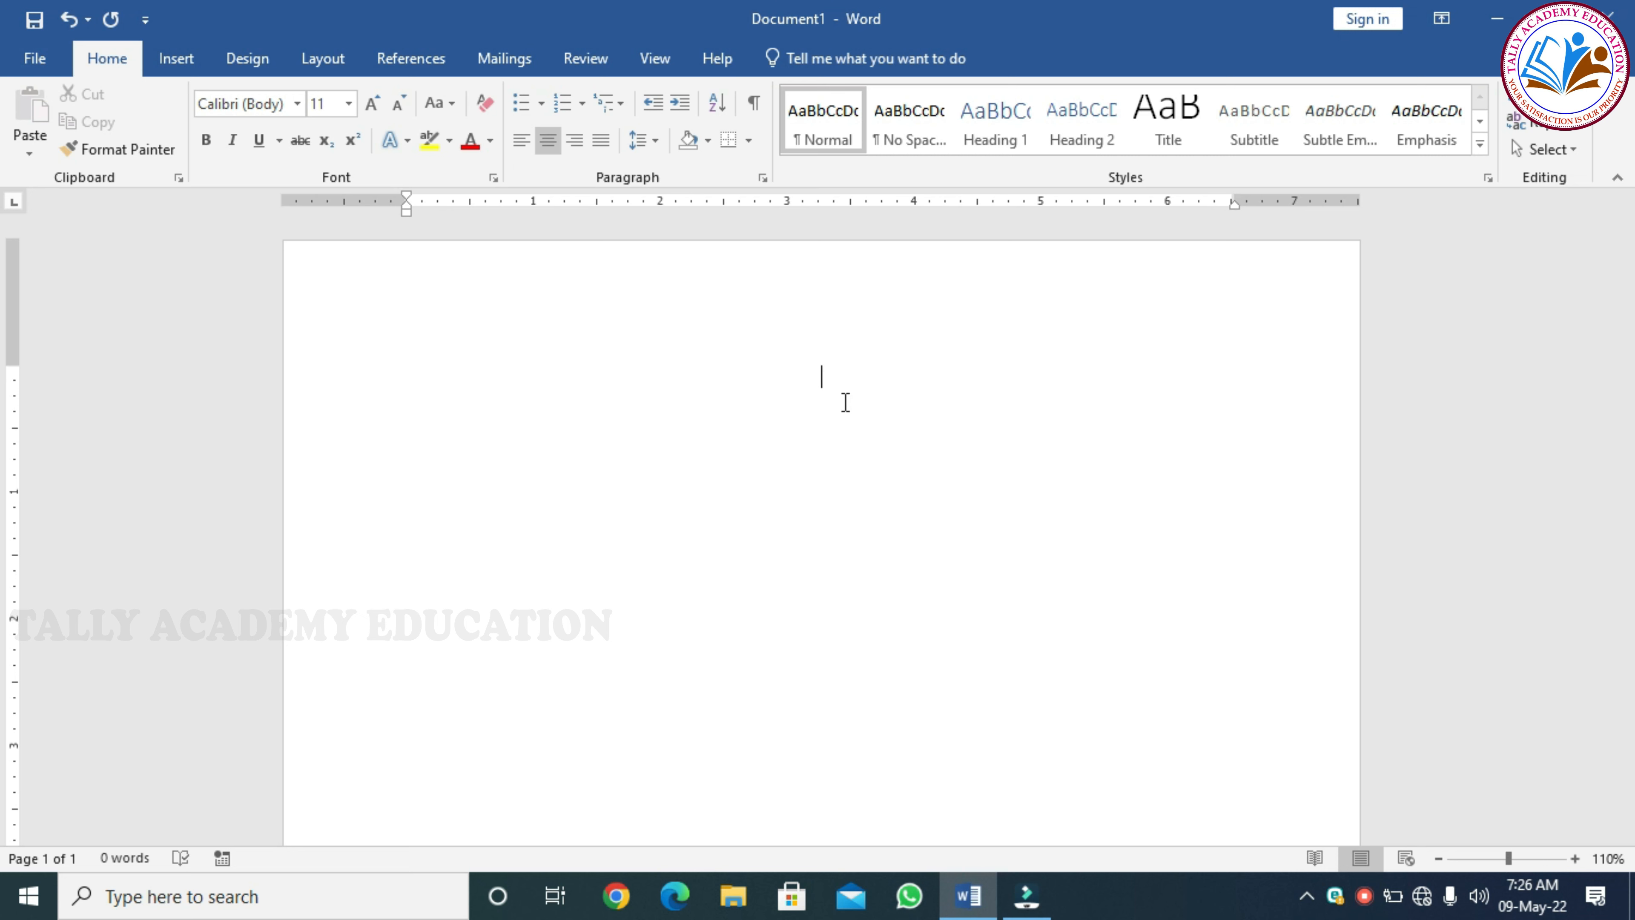
- Write the heading "EMPLOYEE EXPERIENCE CERTIFICATE" and format it in bold 16-point Bookman Old Style
type("EMPLOYEE EXPERIENCE CERTIFICATE")
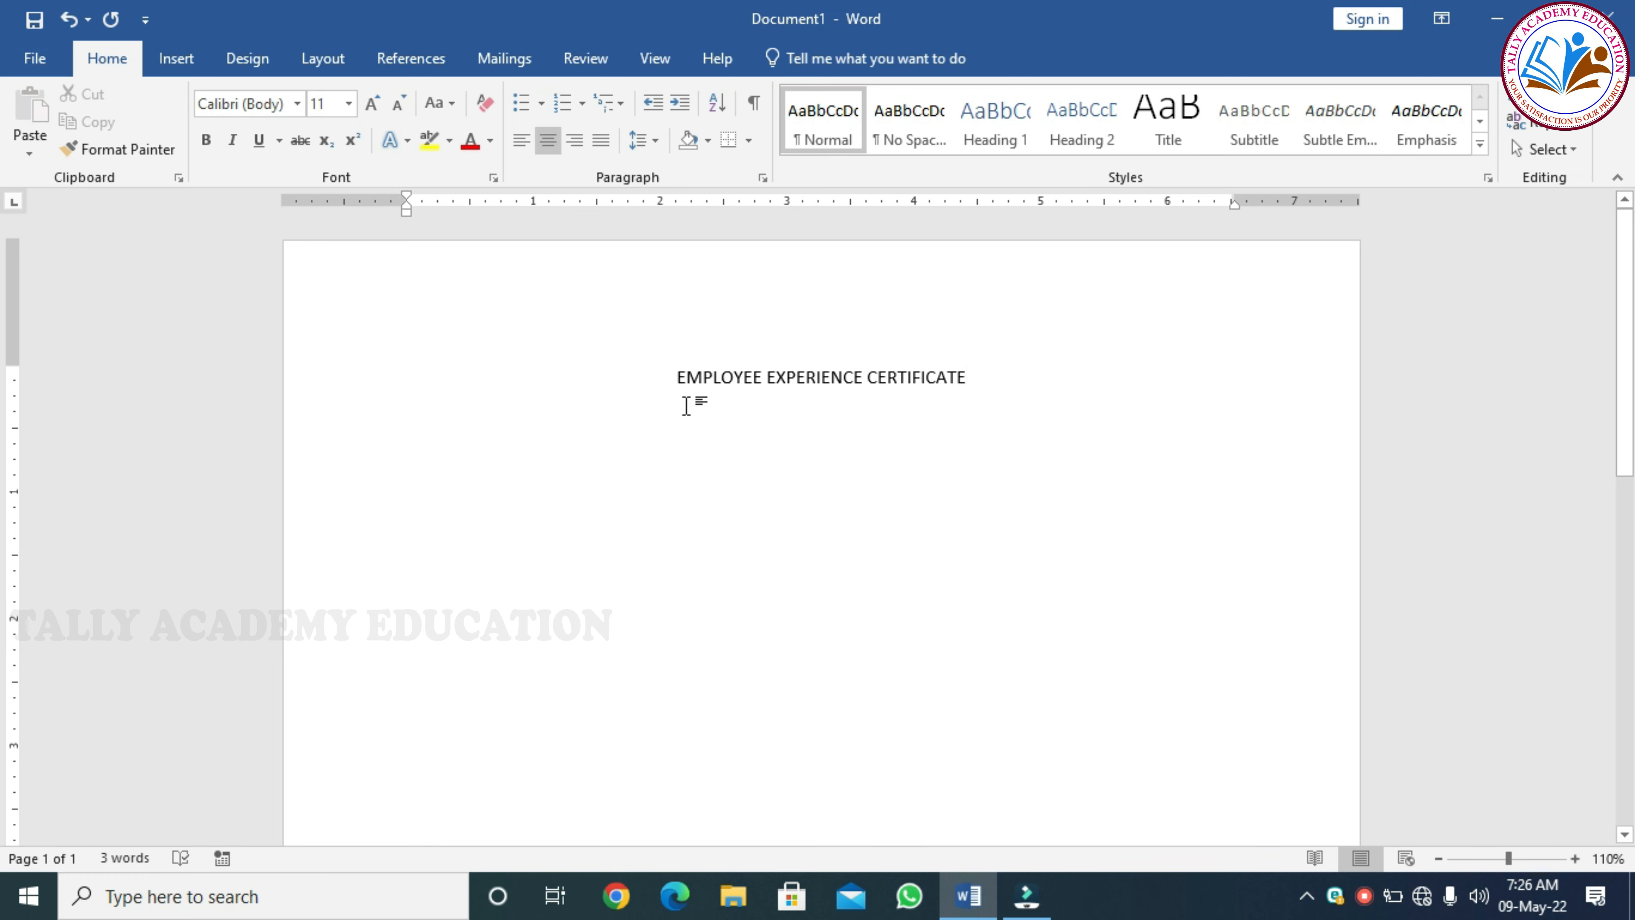
left_click_drag(675, 376, 910, 379)
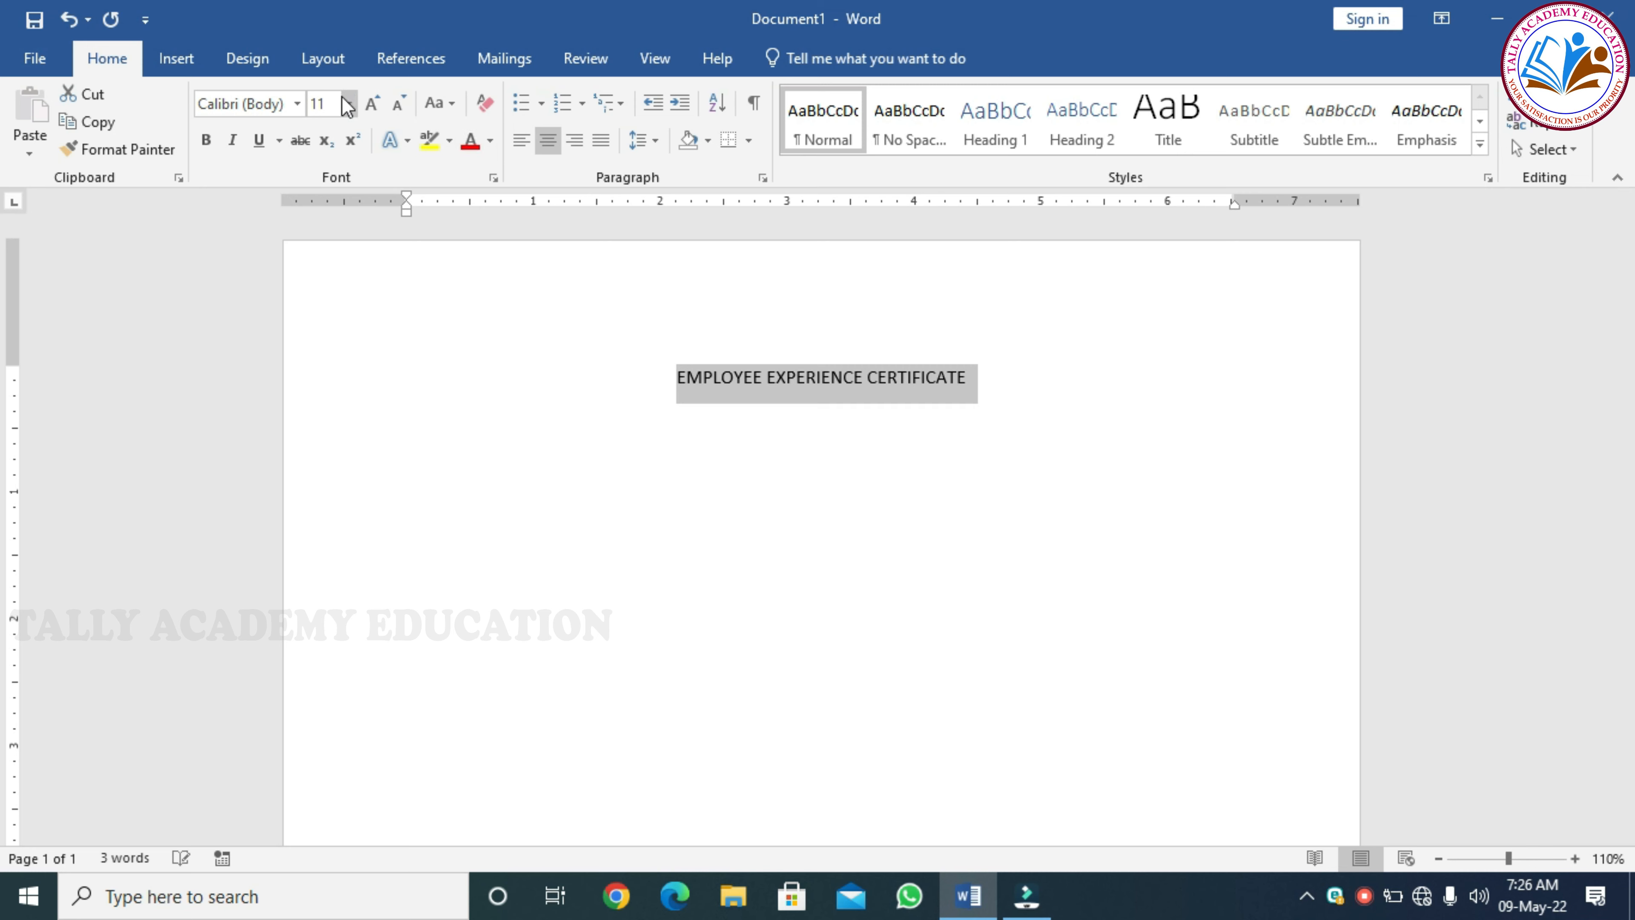
left_click(299, 104)
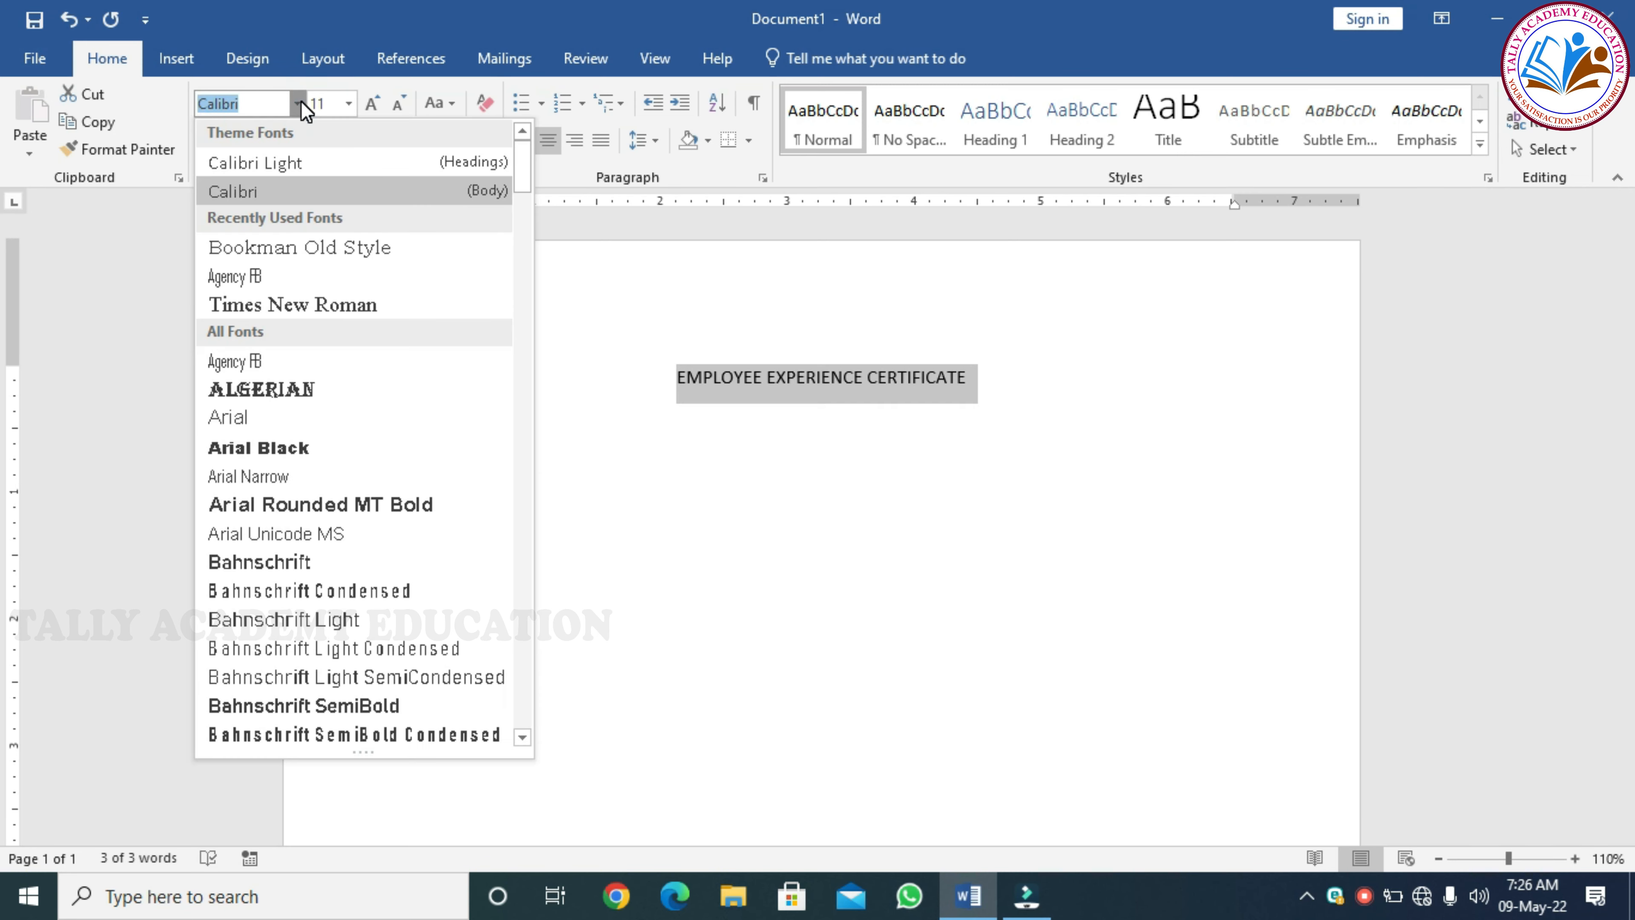
left_click(304, 247)
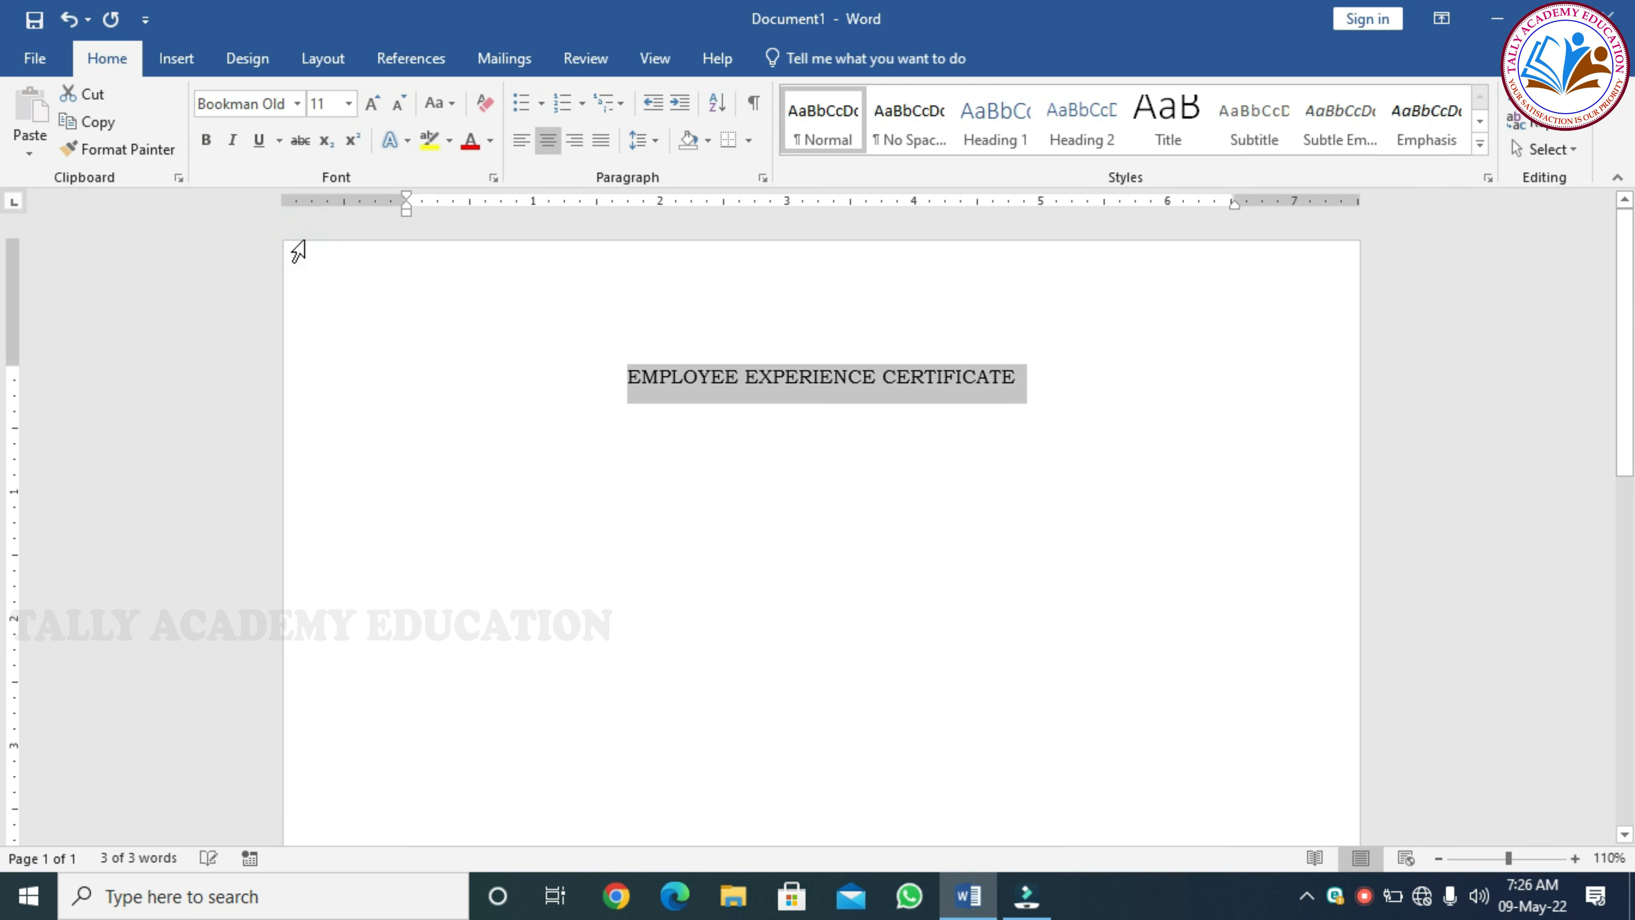
left_click(349, 106)
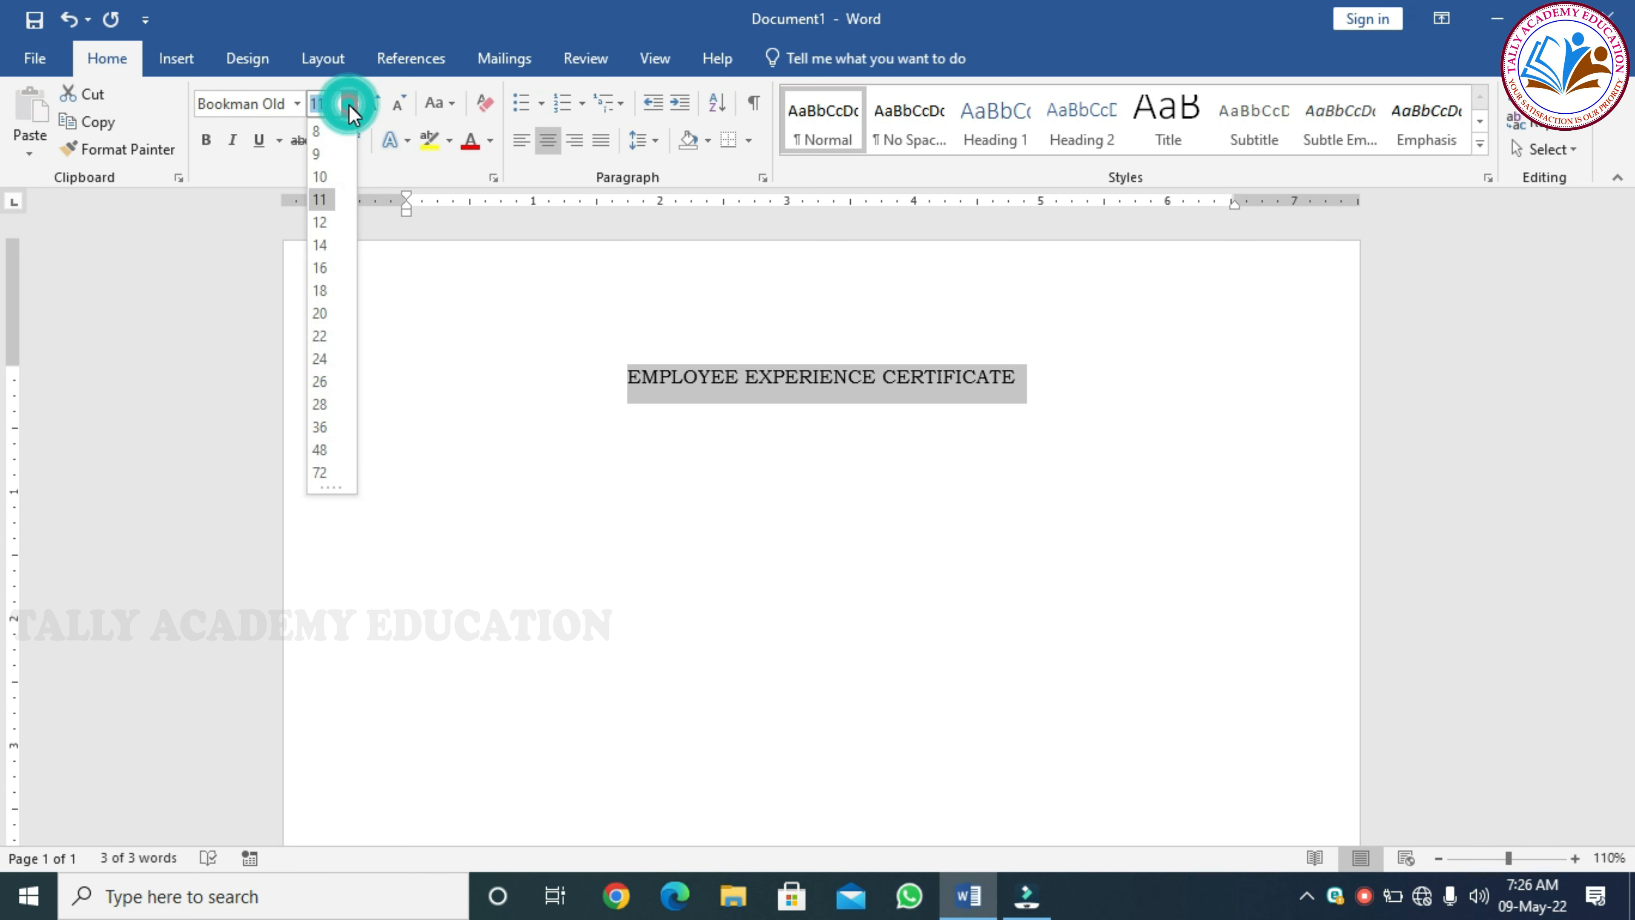
left_click(321, 266)
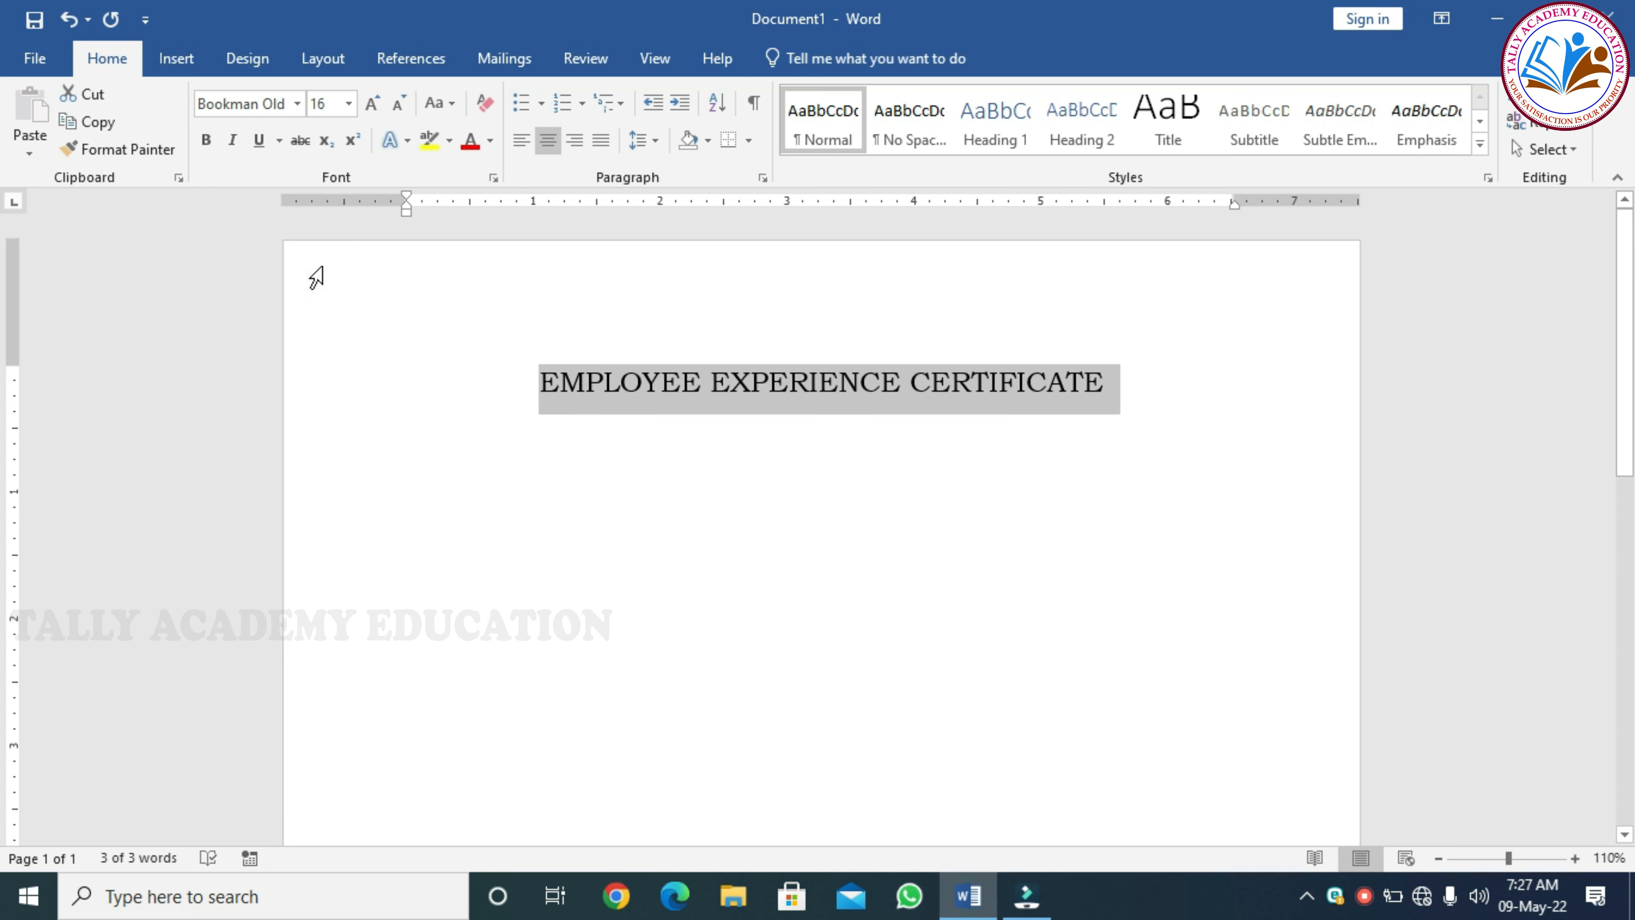
key("ctrl+b")
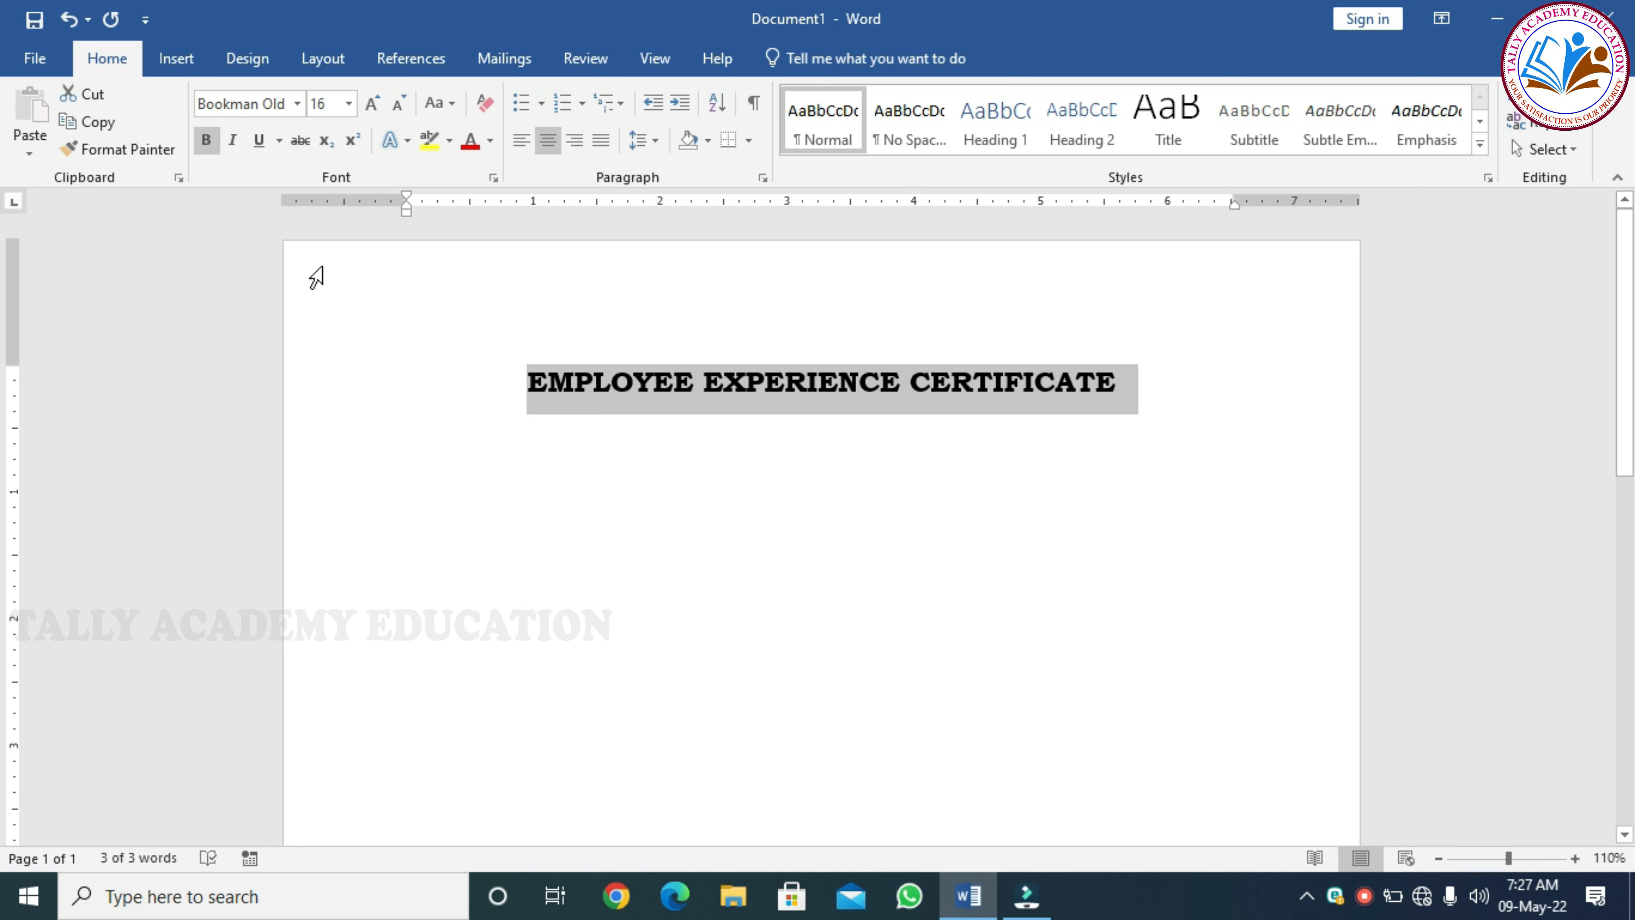
left_click(1113, 459)
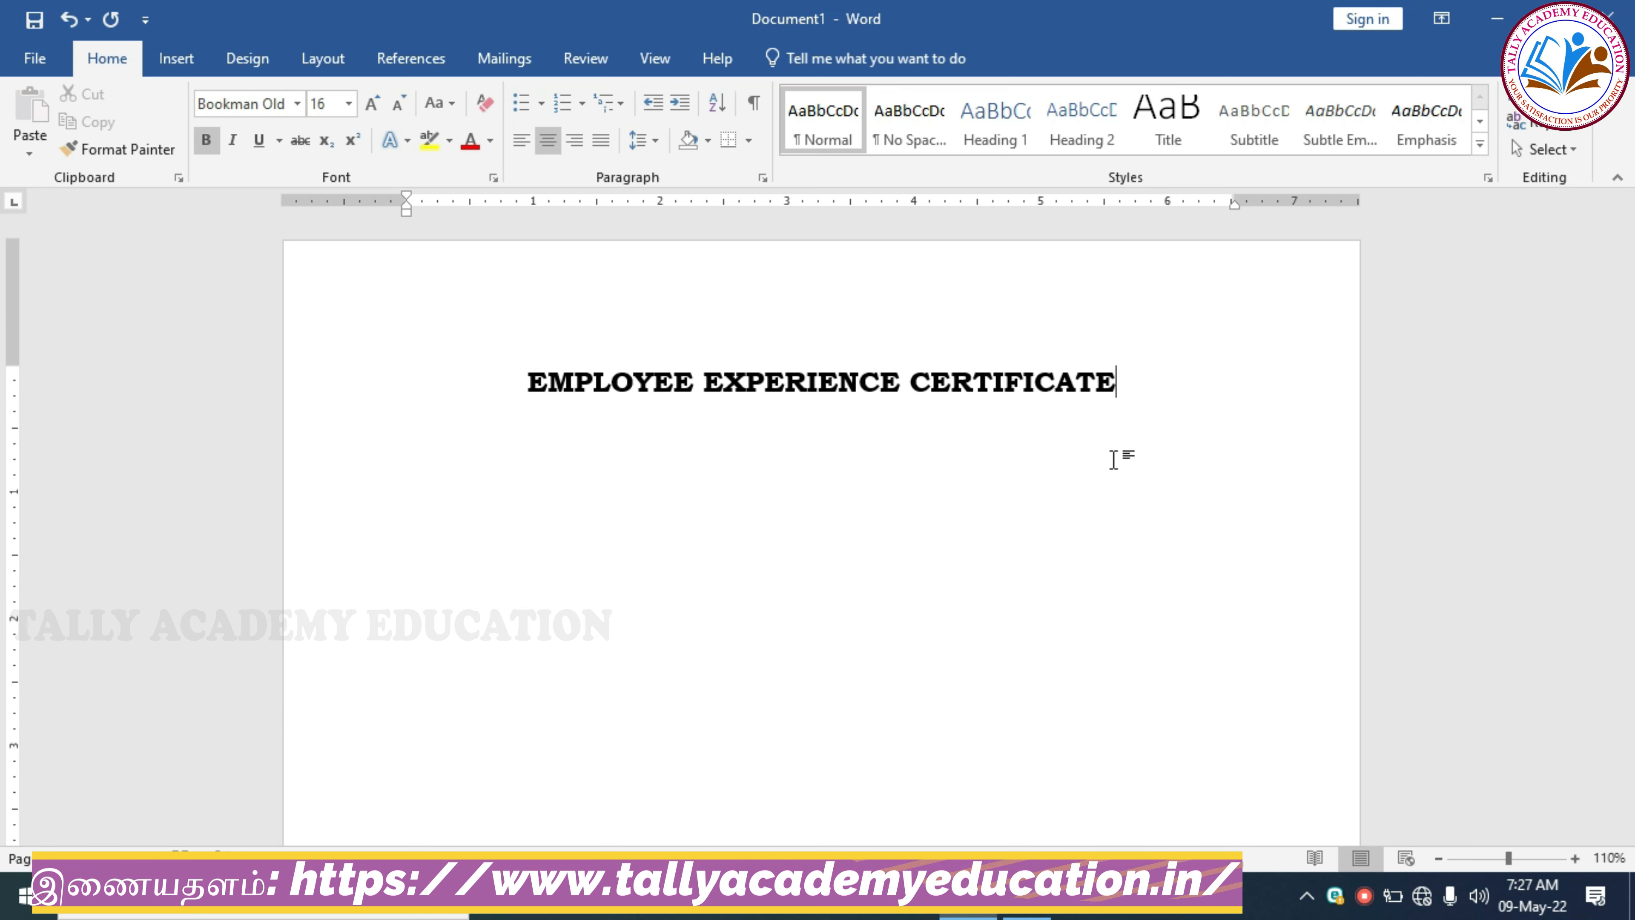
- Below the heading, add the right-aligned line "DATE:09-05-2022" in non-bold 14-point Times New Roman
key("Return")
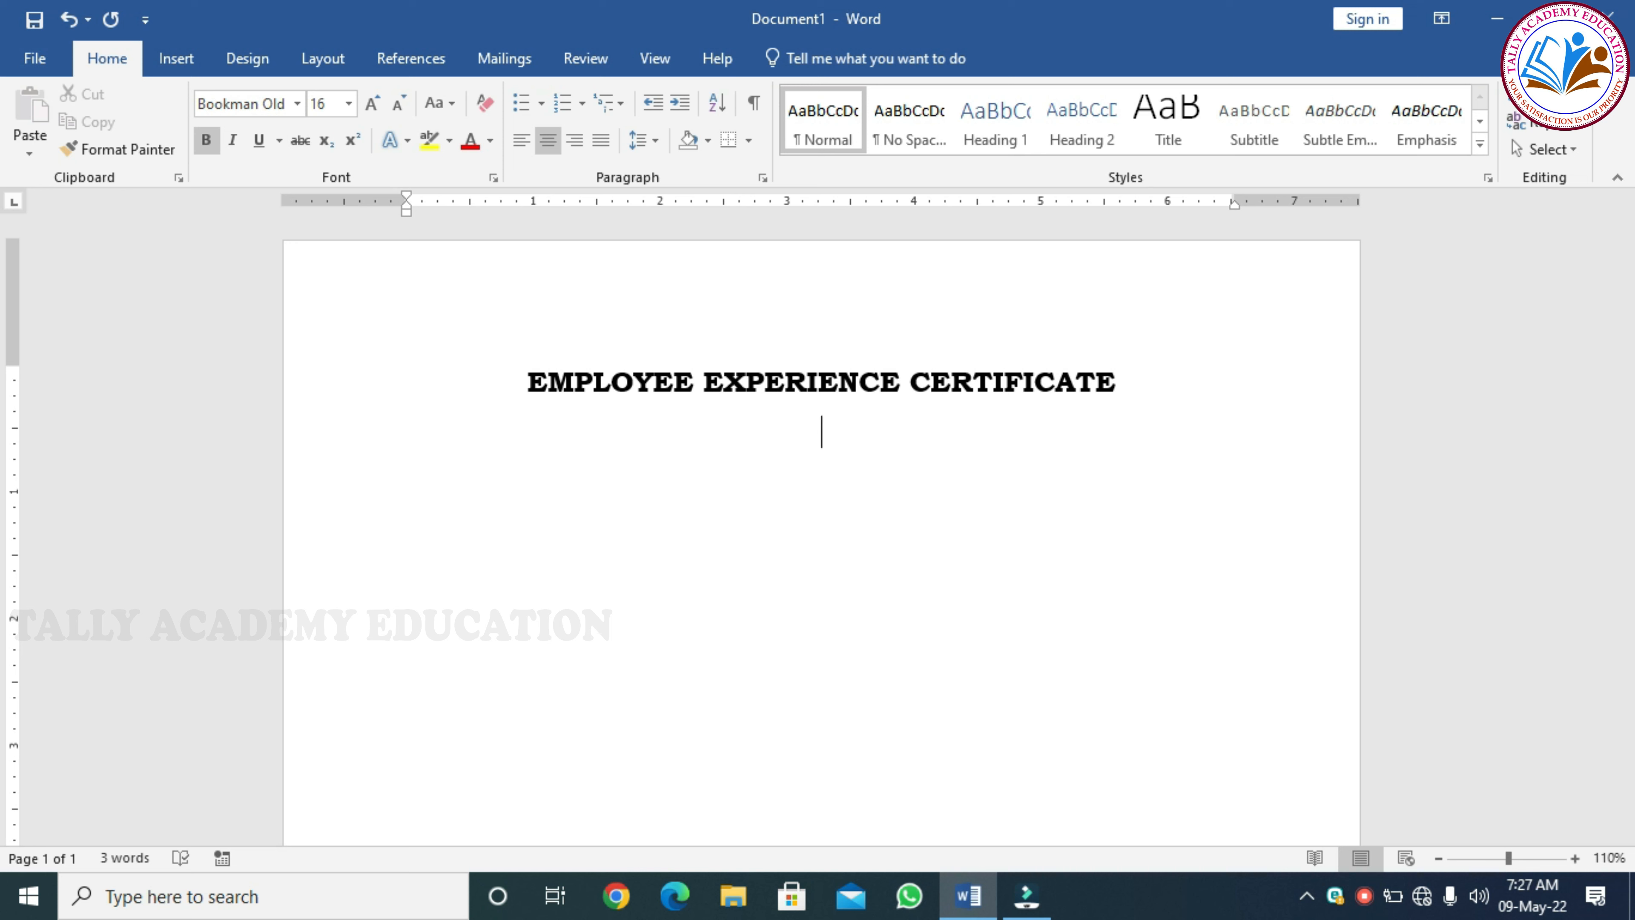
key("ctrl+r")
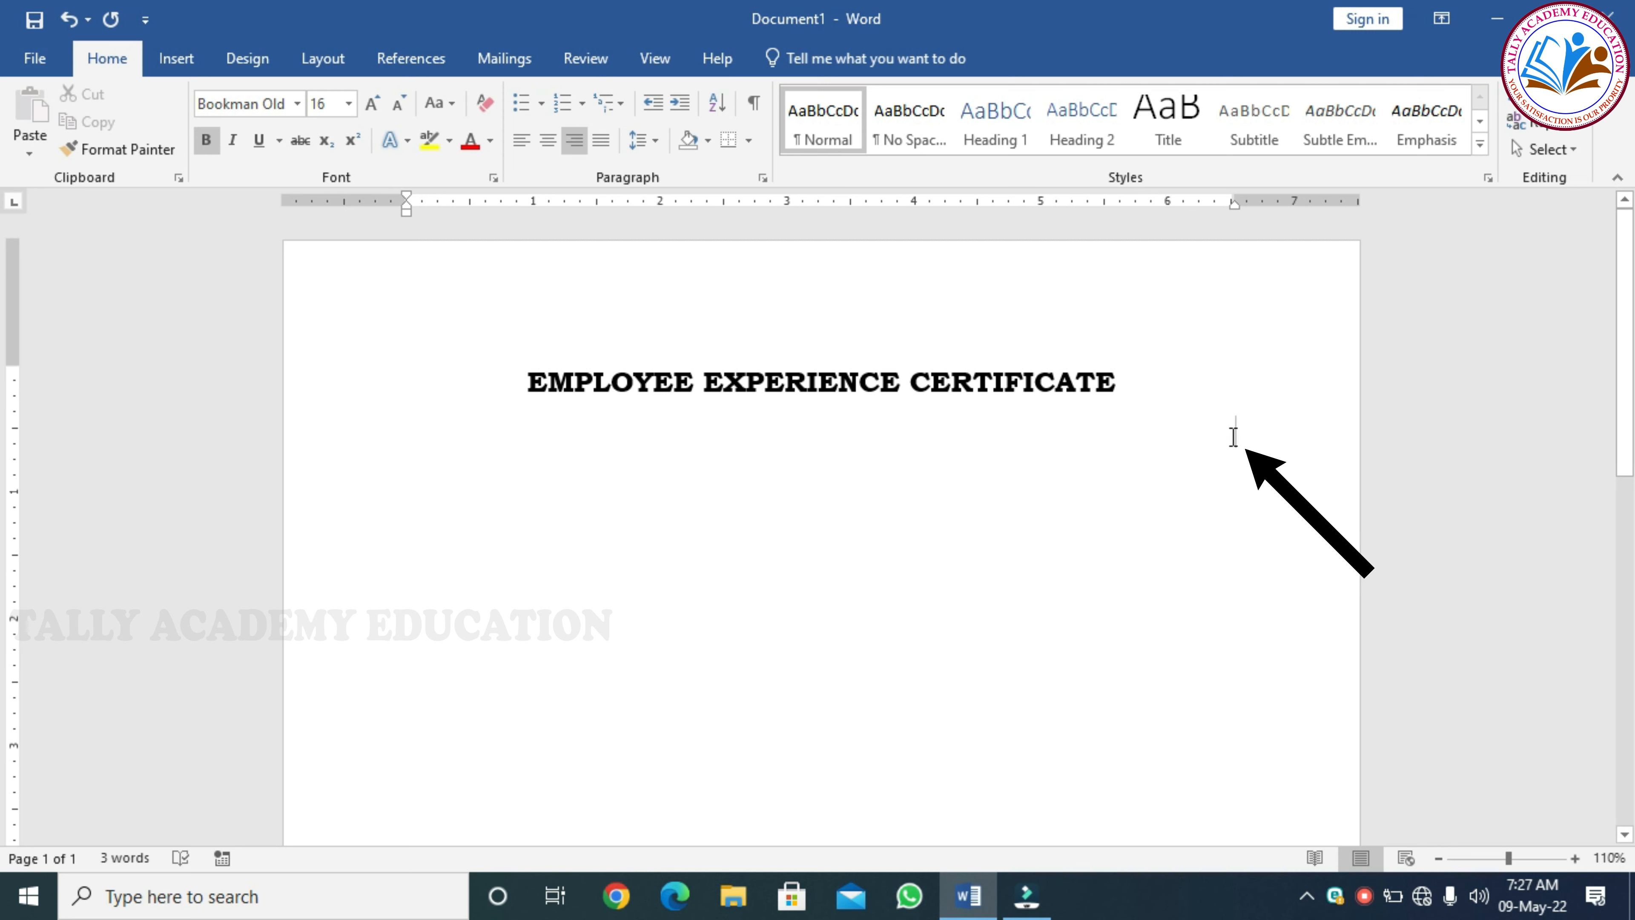
left_click(348, 103)
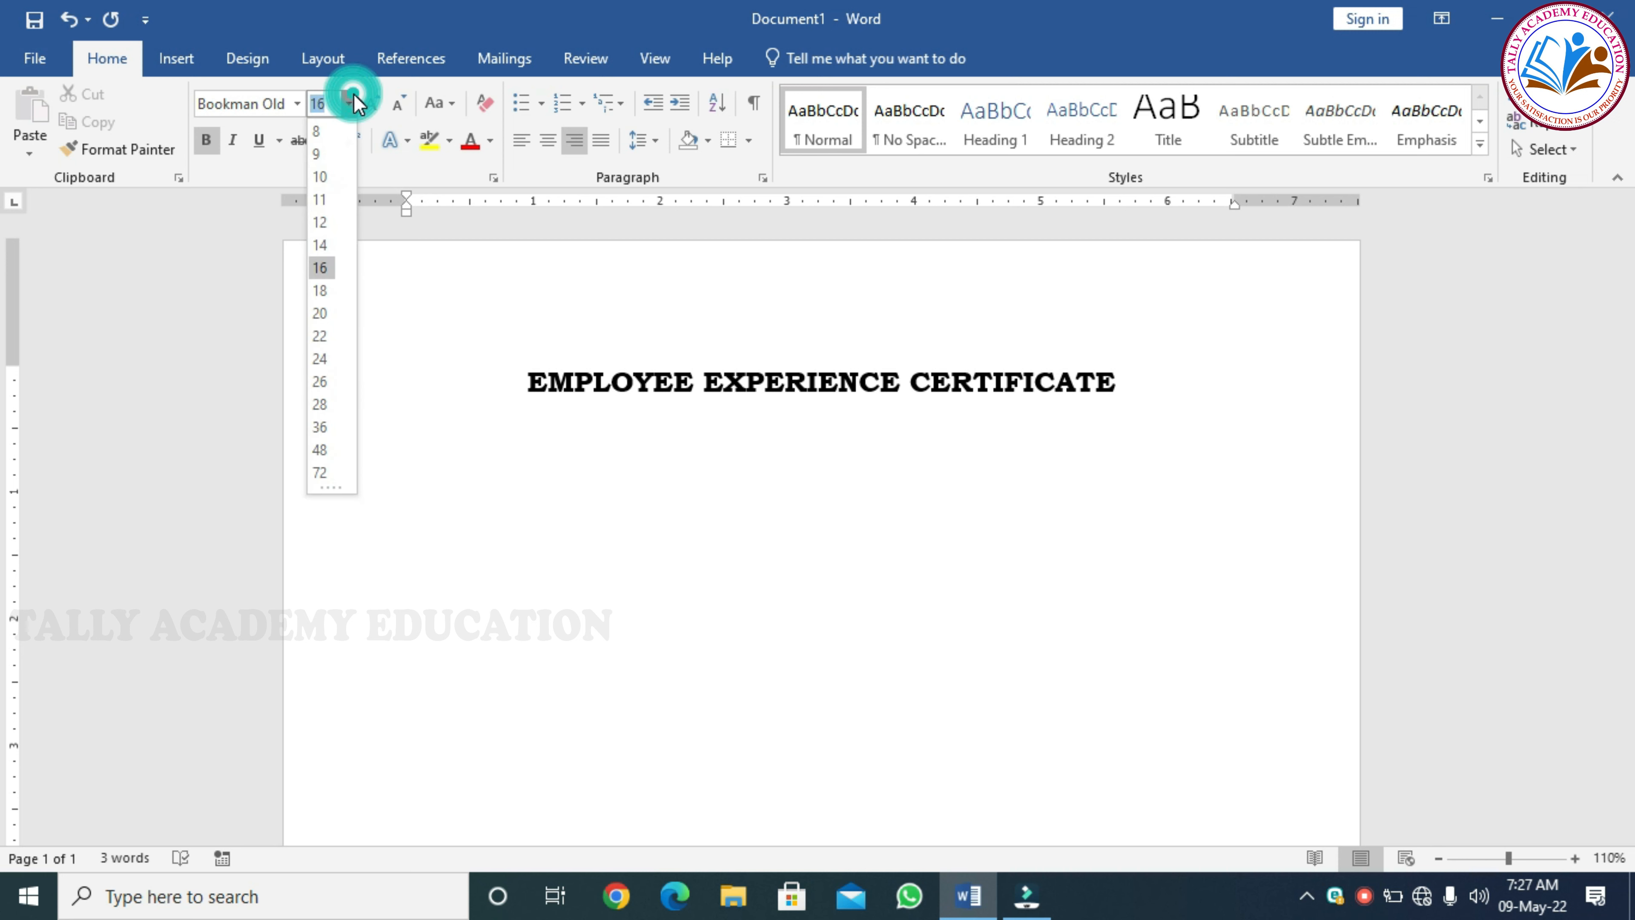
left_click(322, 252)
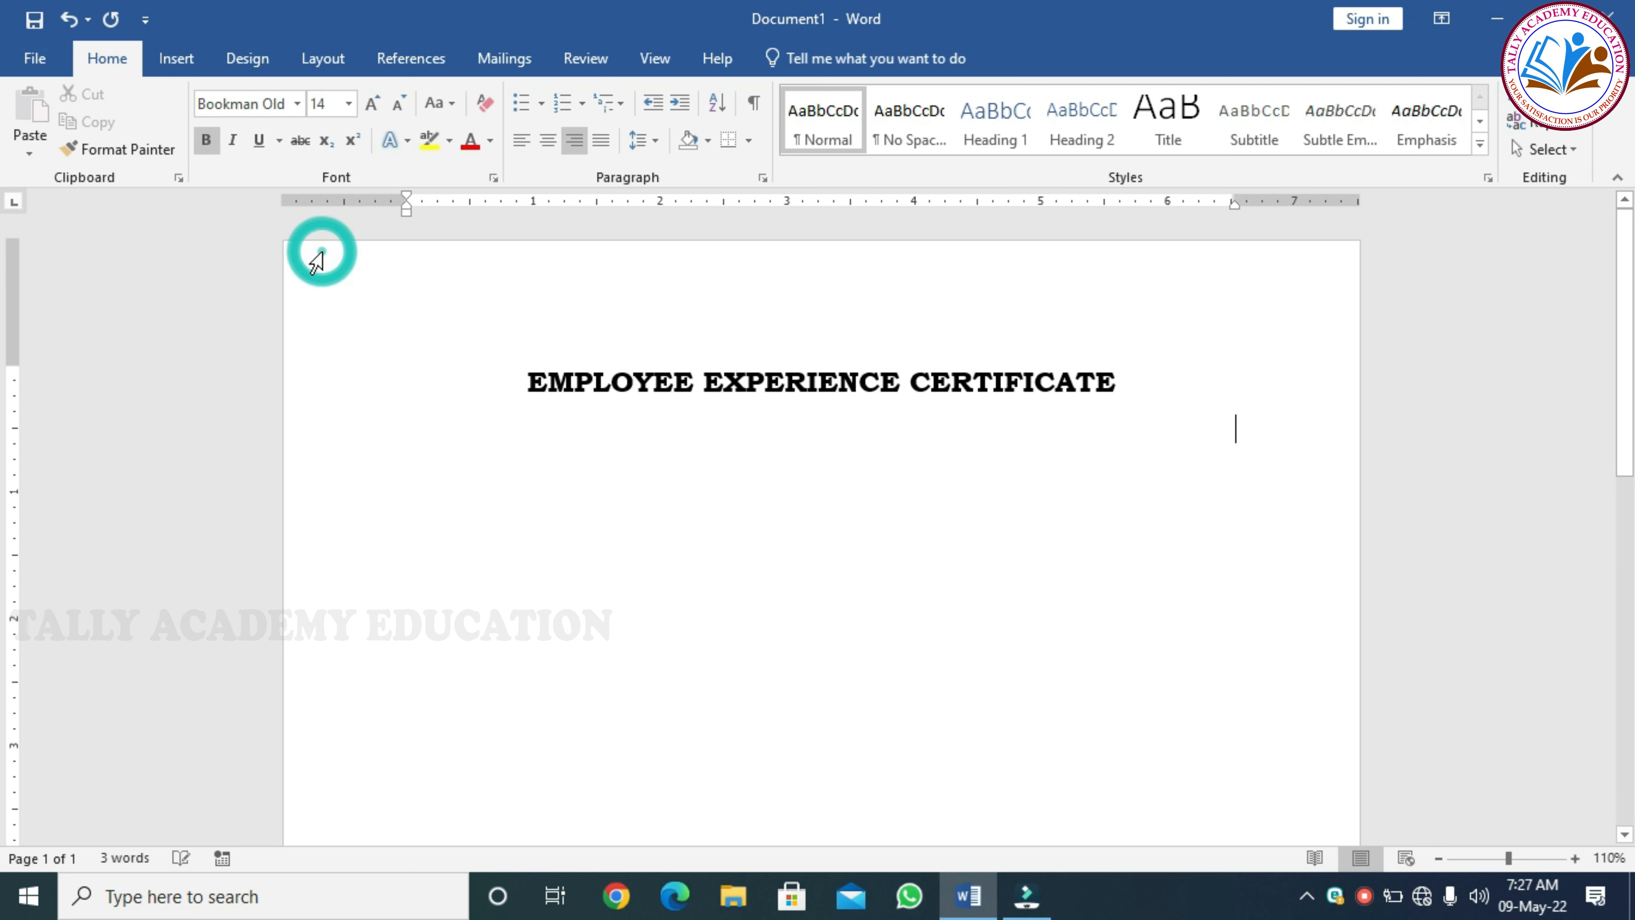
left_click(295, 104)
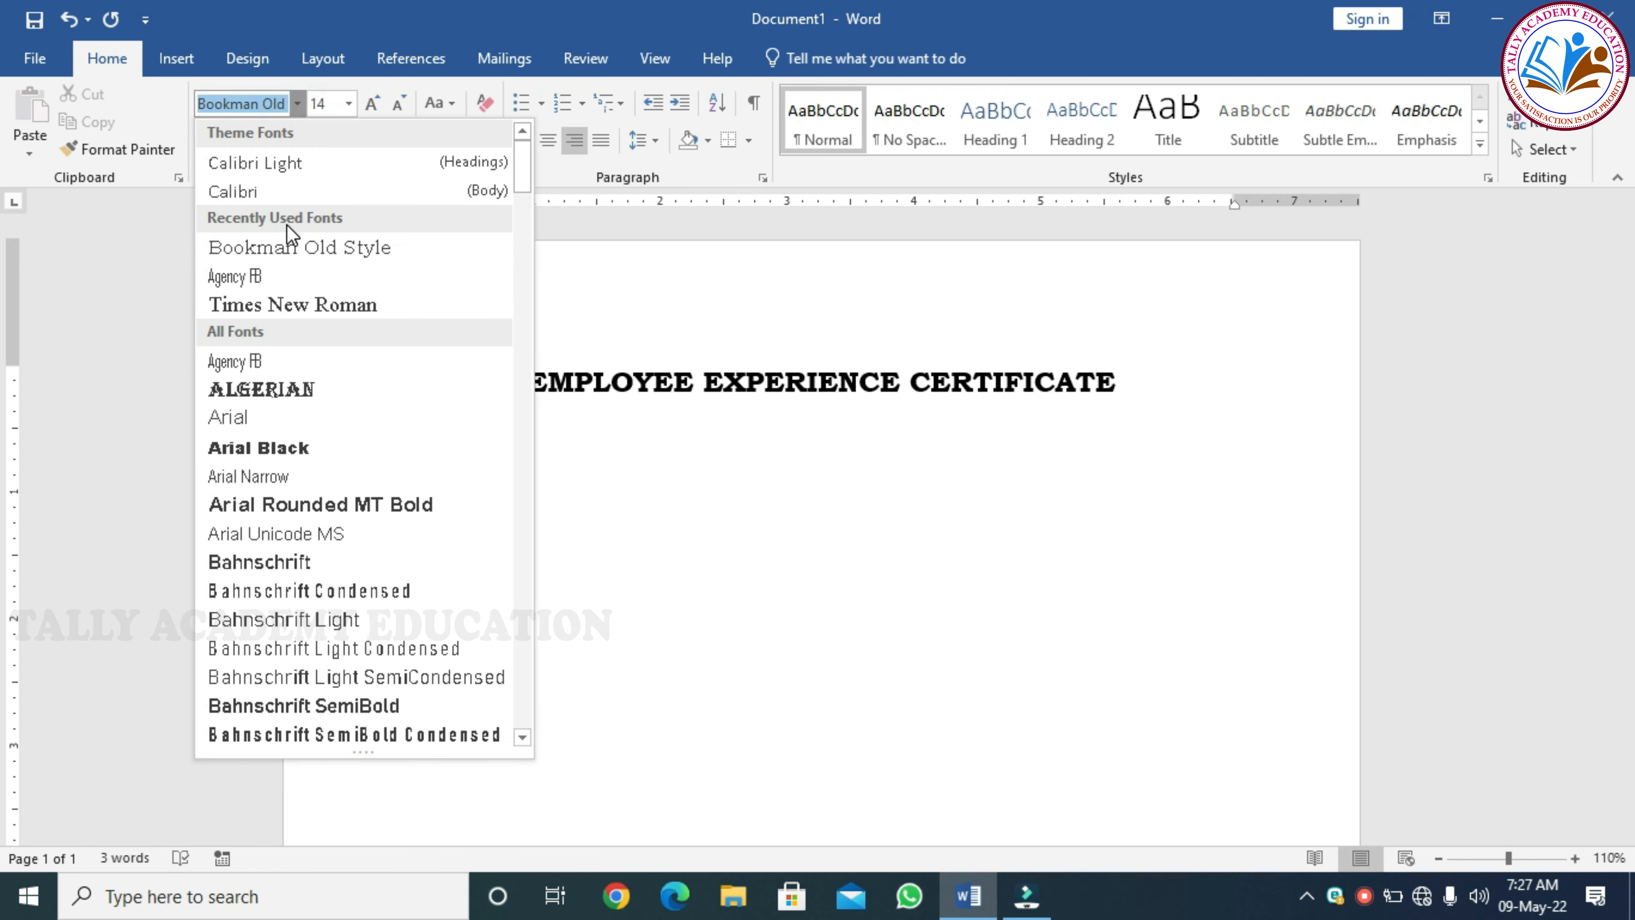
left_click(281, 308)
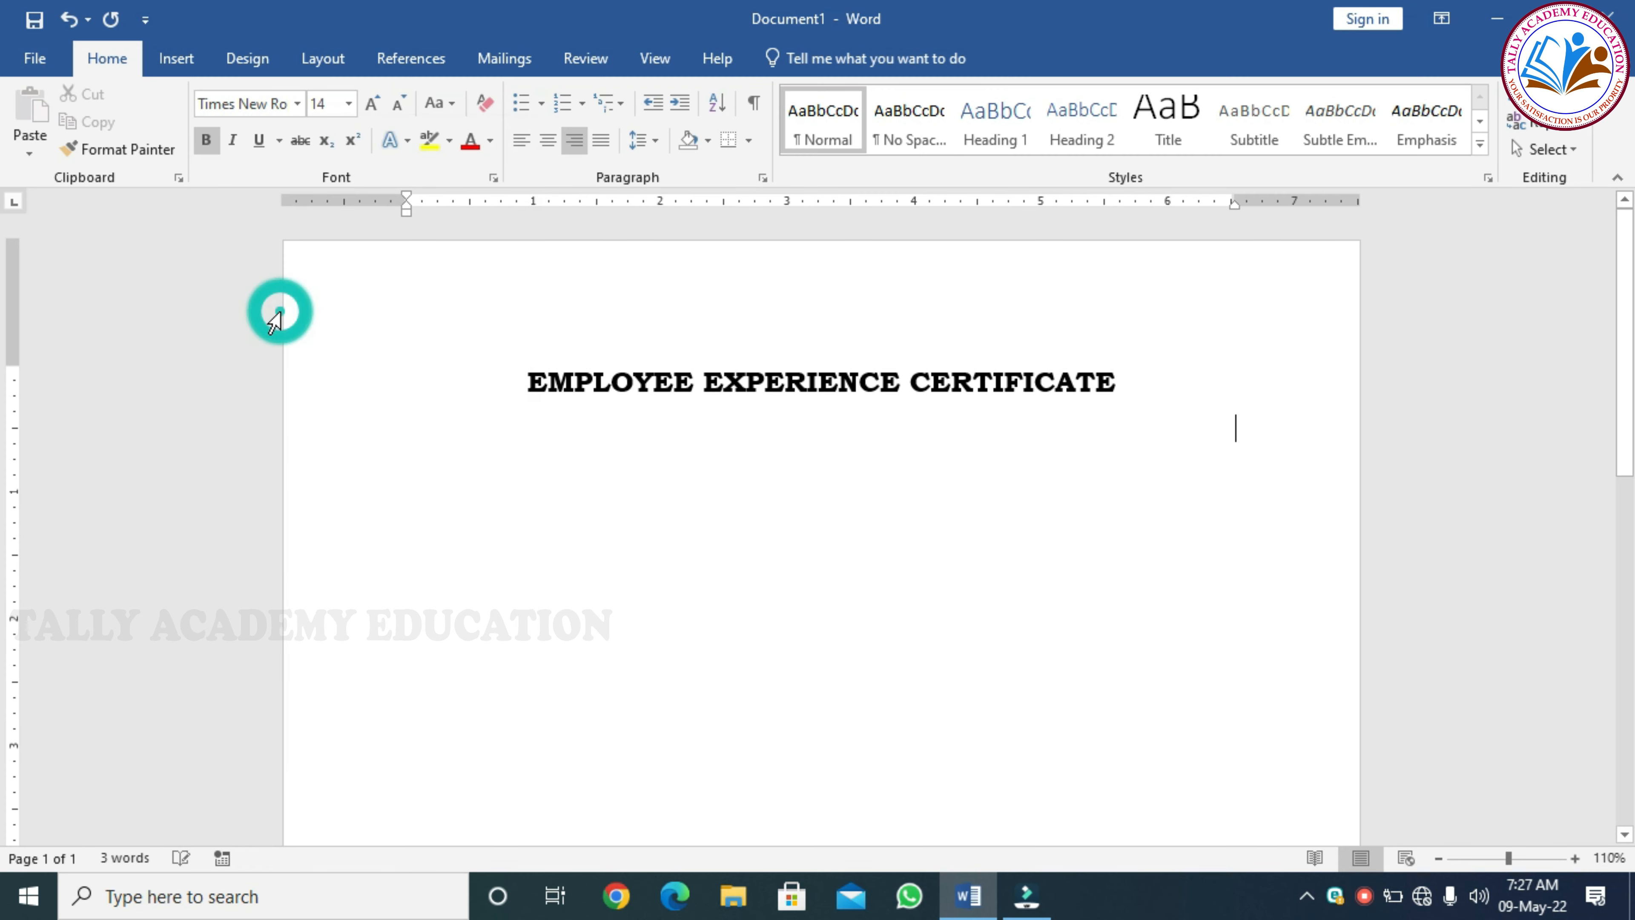
left_click(214, 140)
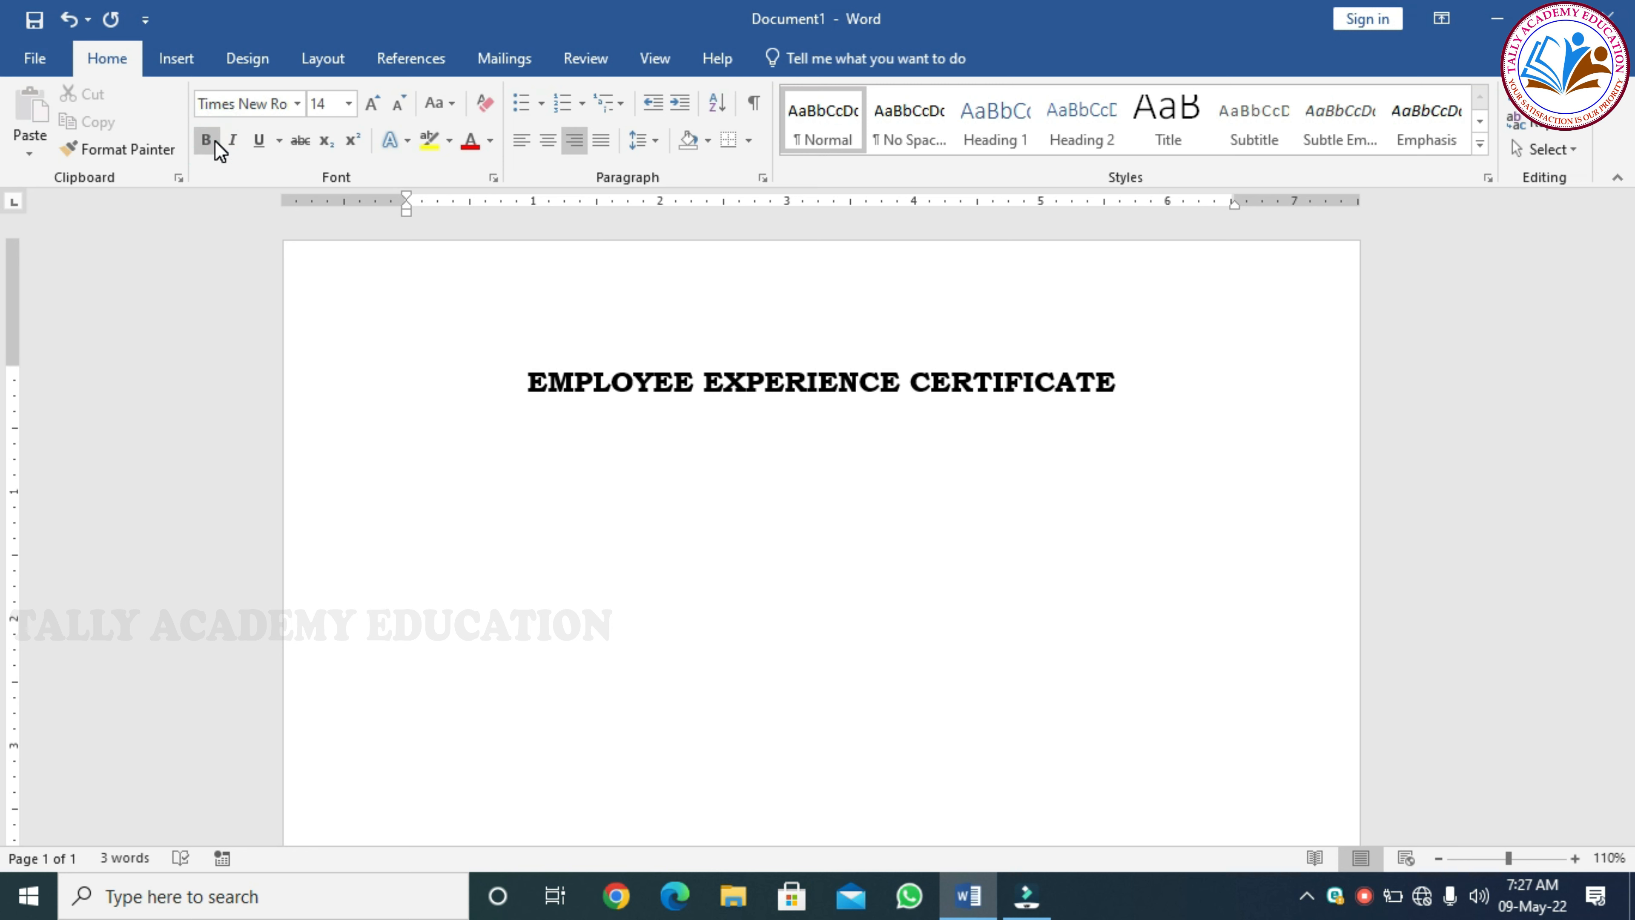
type("DATE:09-05-2022")
- Add a left-aligned line under the date with "EMP NO:", a space and the employee number
key("Return")
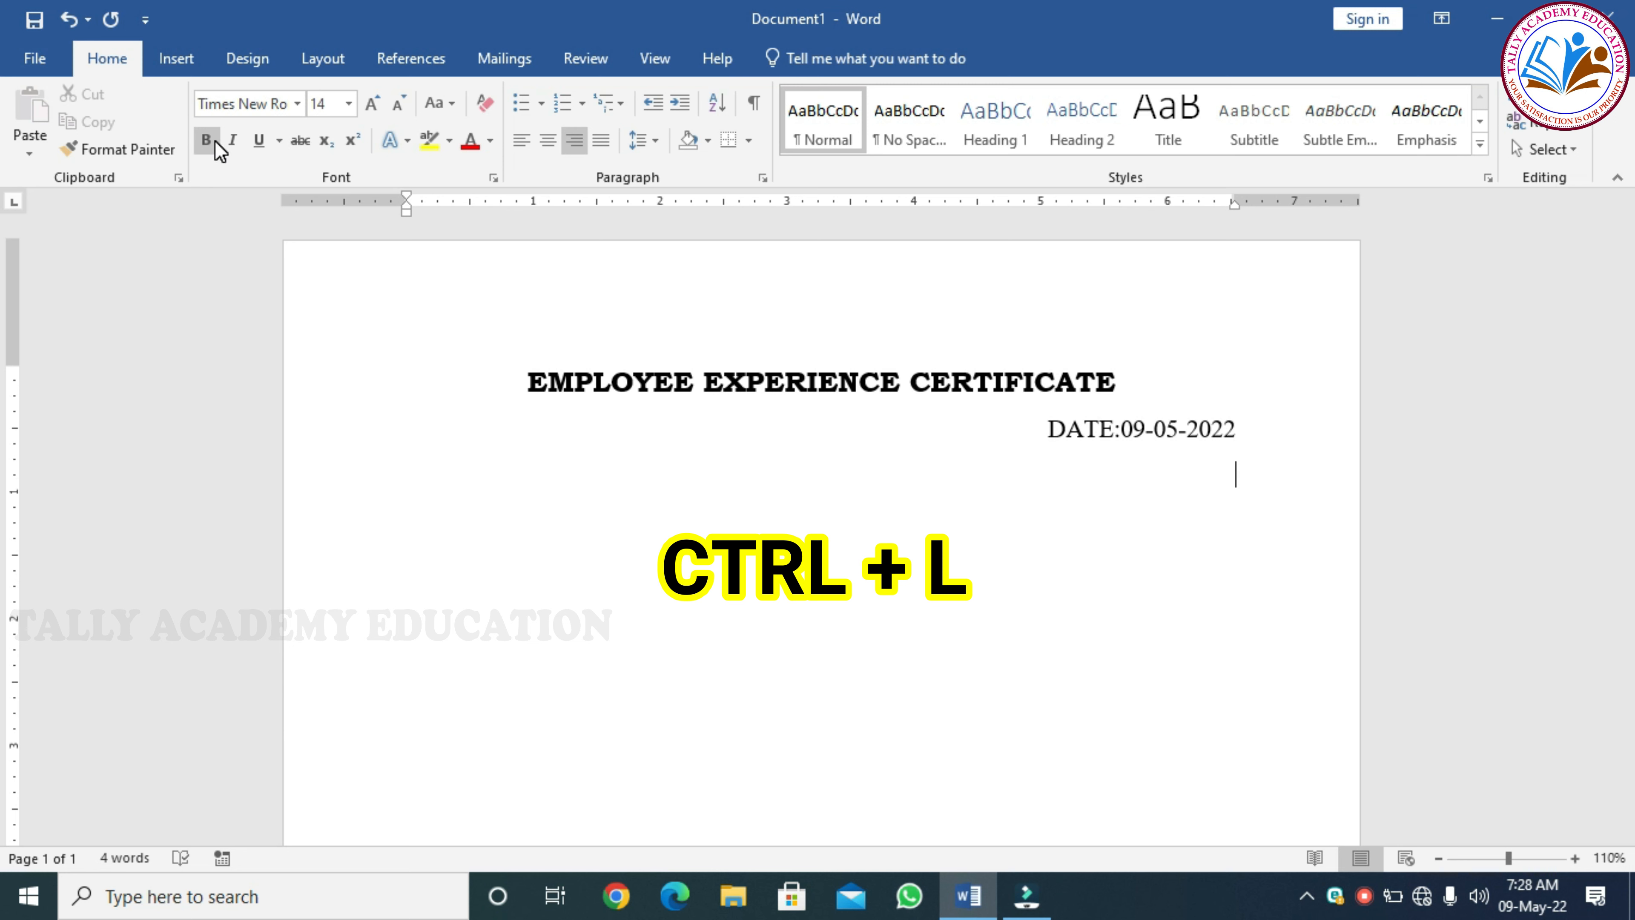
key("ctrl+l")
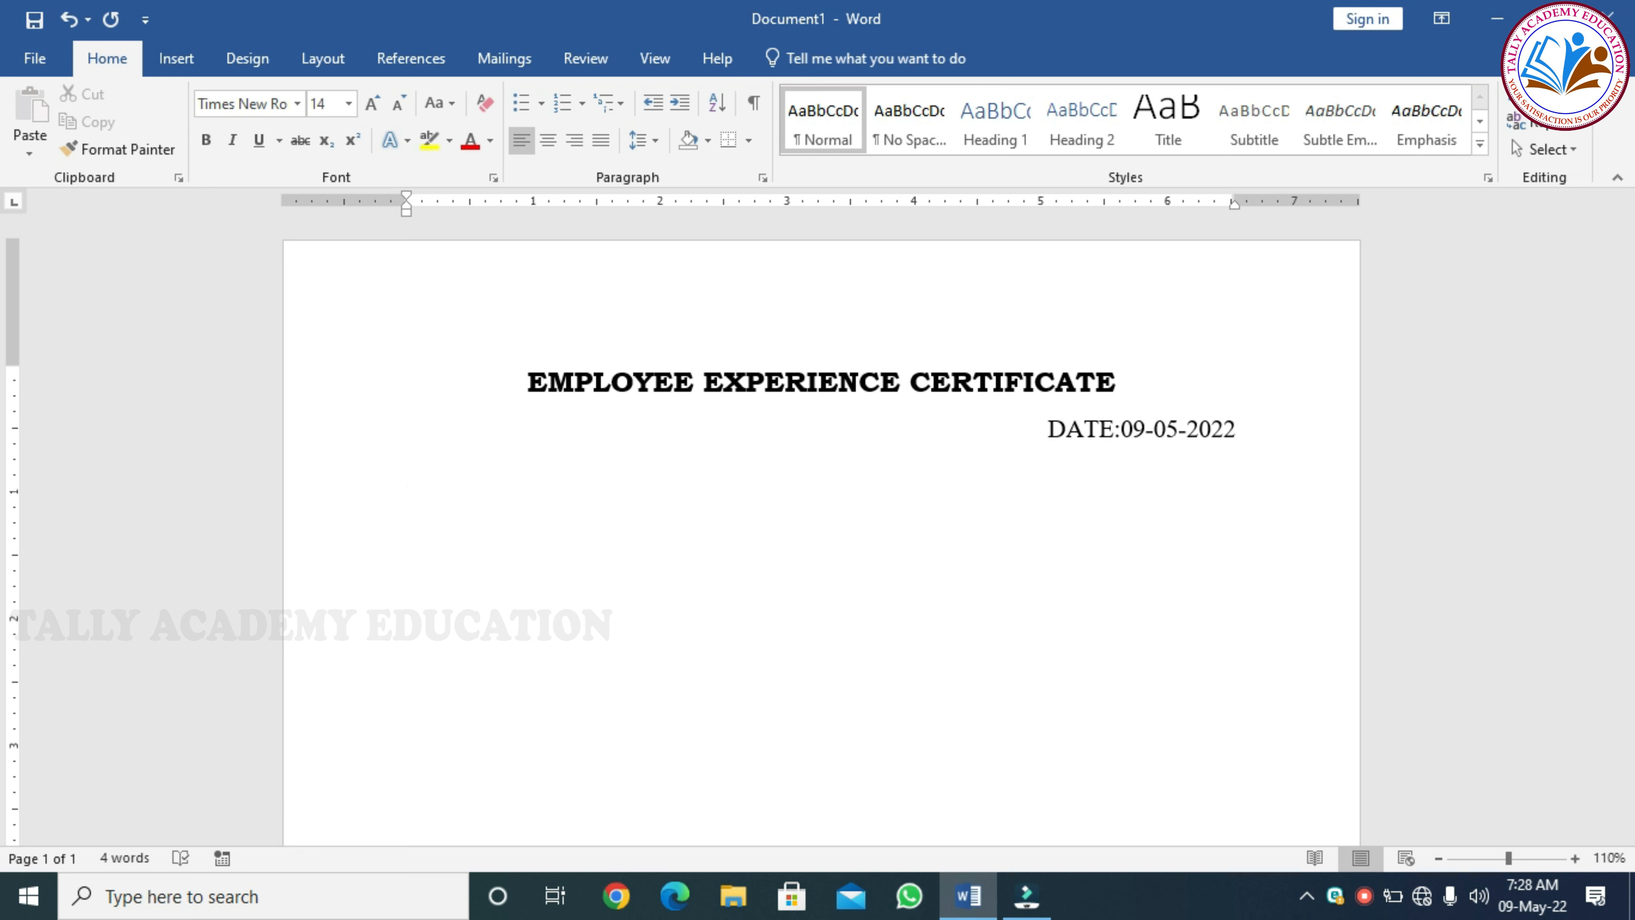
type("EMP")
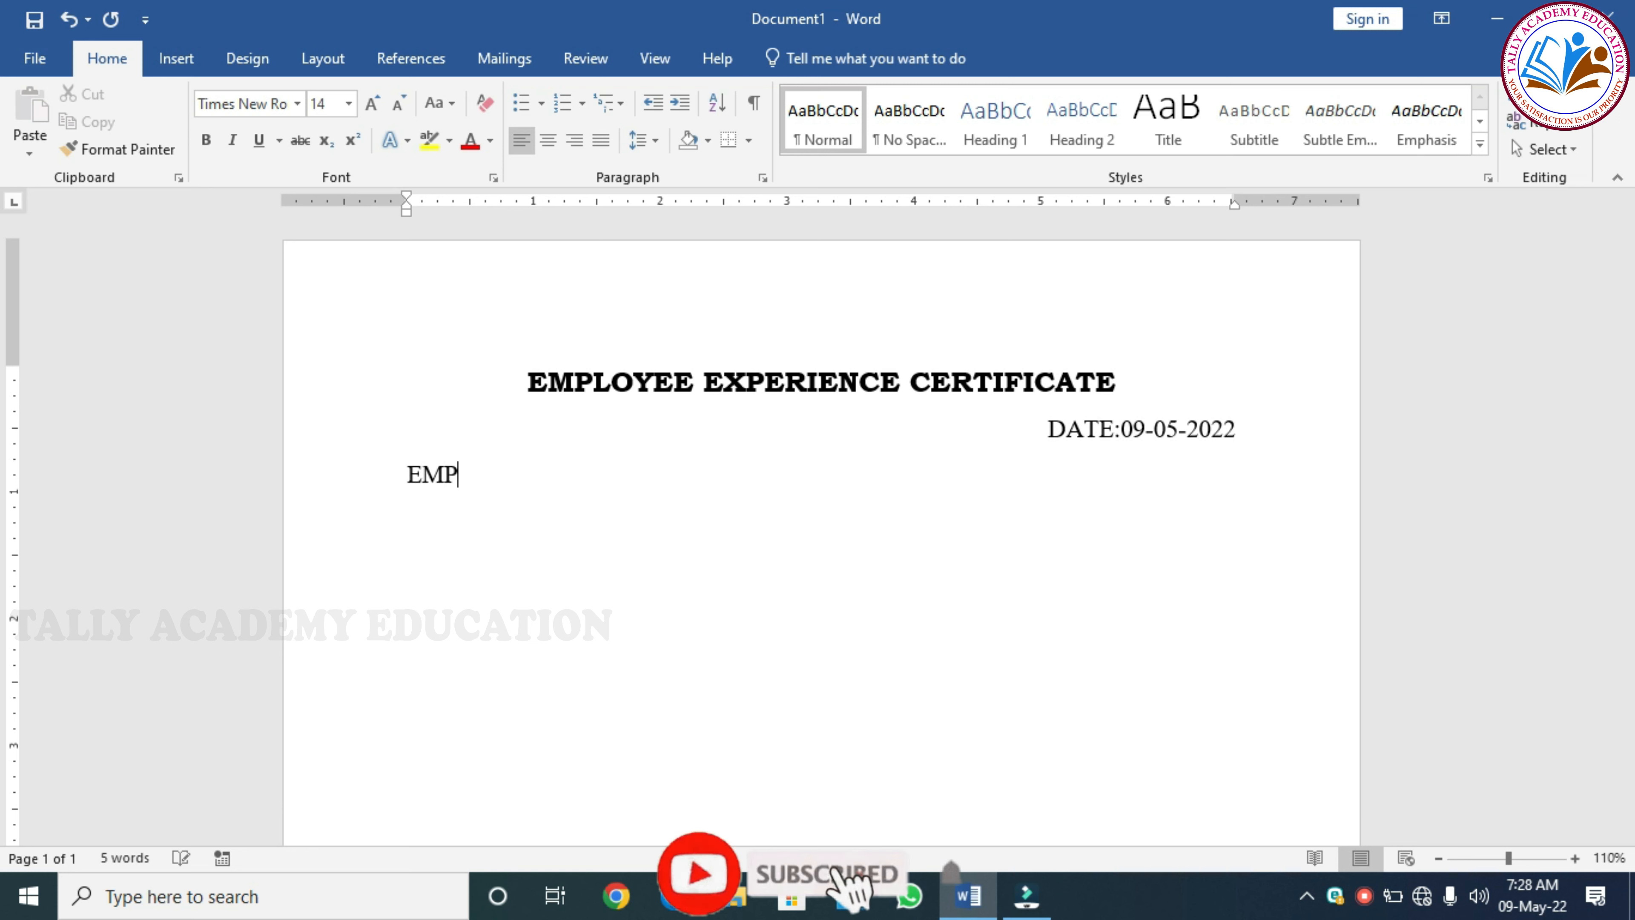
type(" NO")
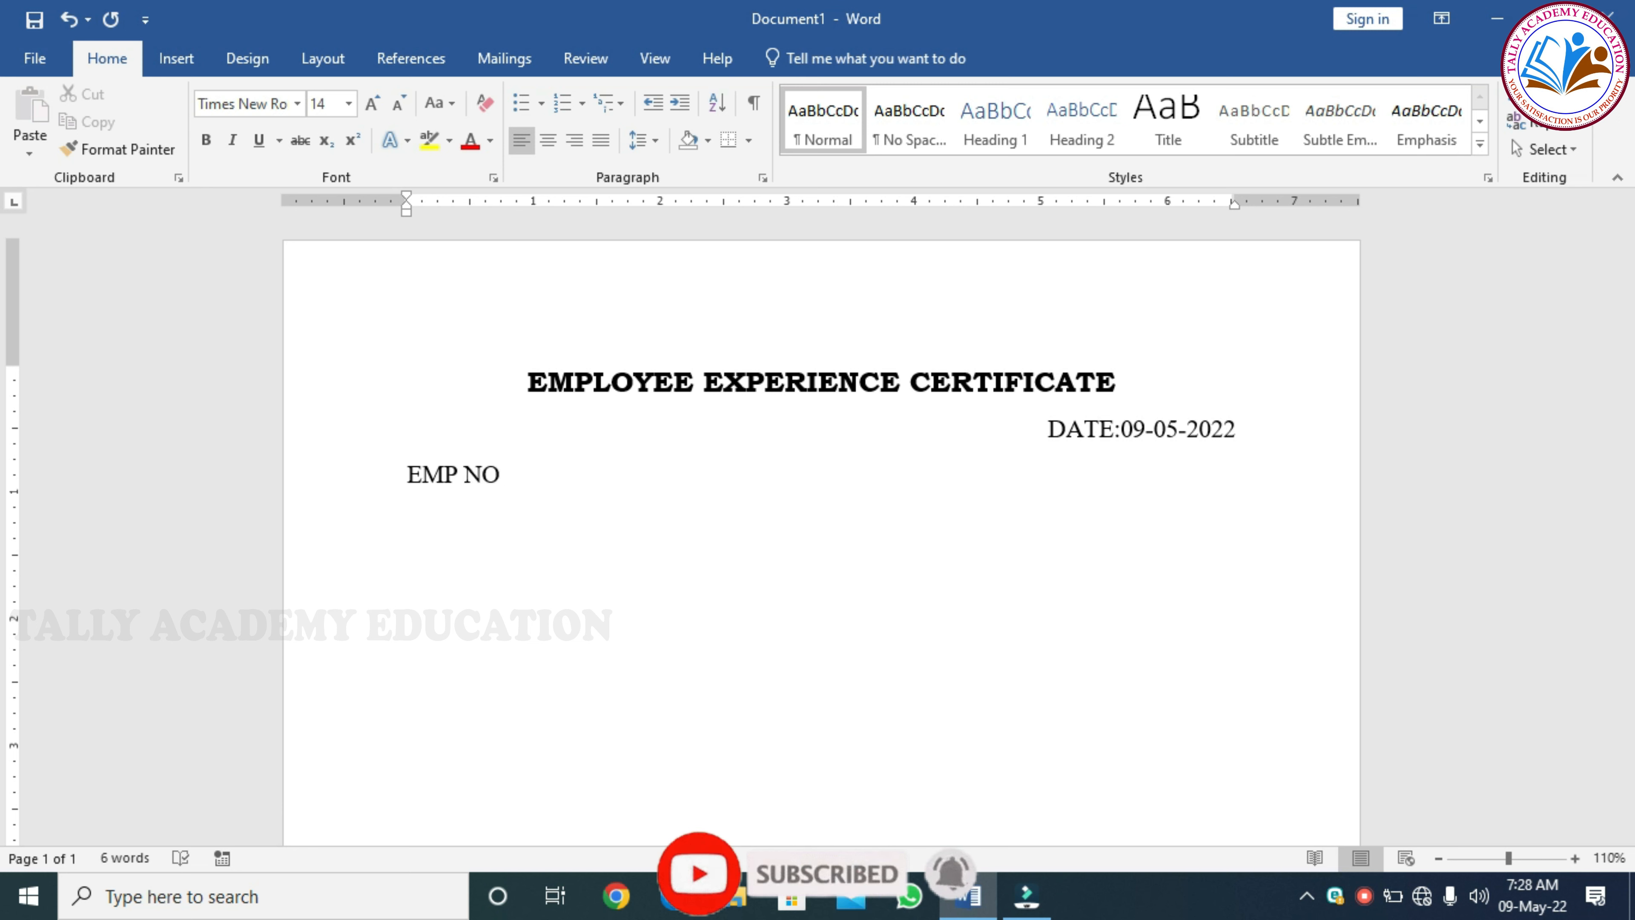
type(":EMP")
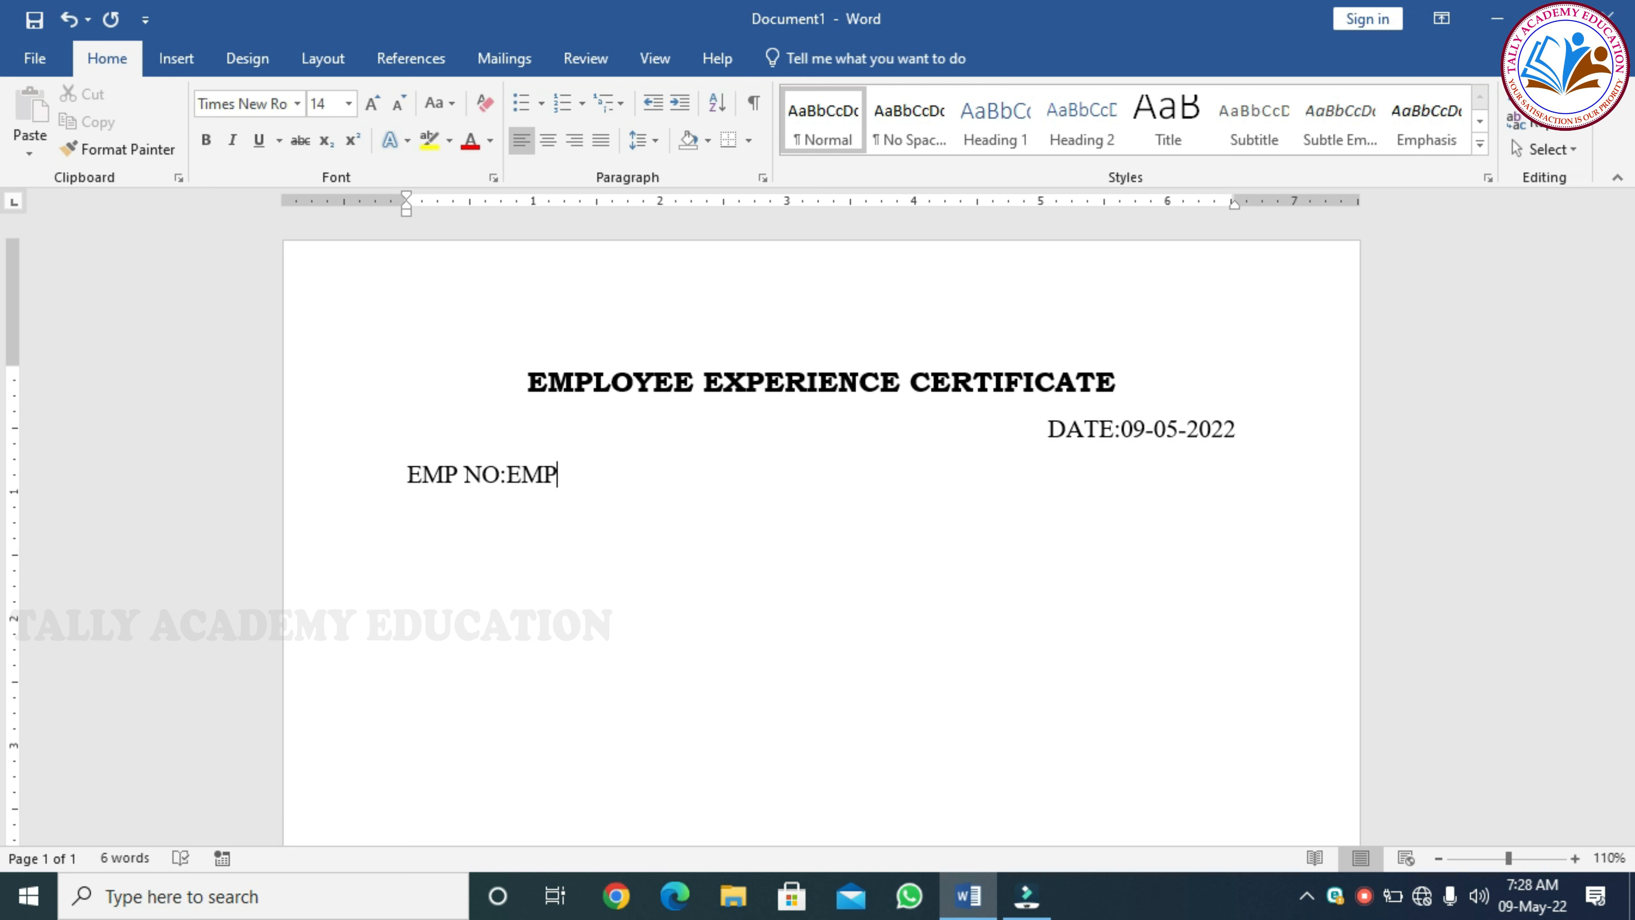
type("1023")
key("Return")
left_click(510, 470)
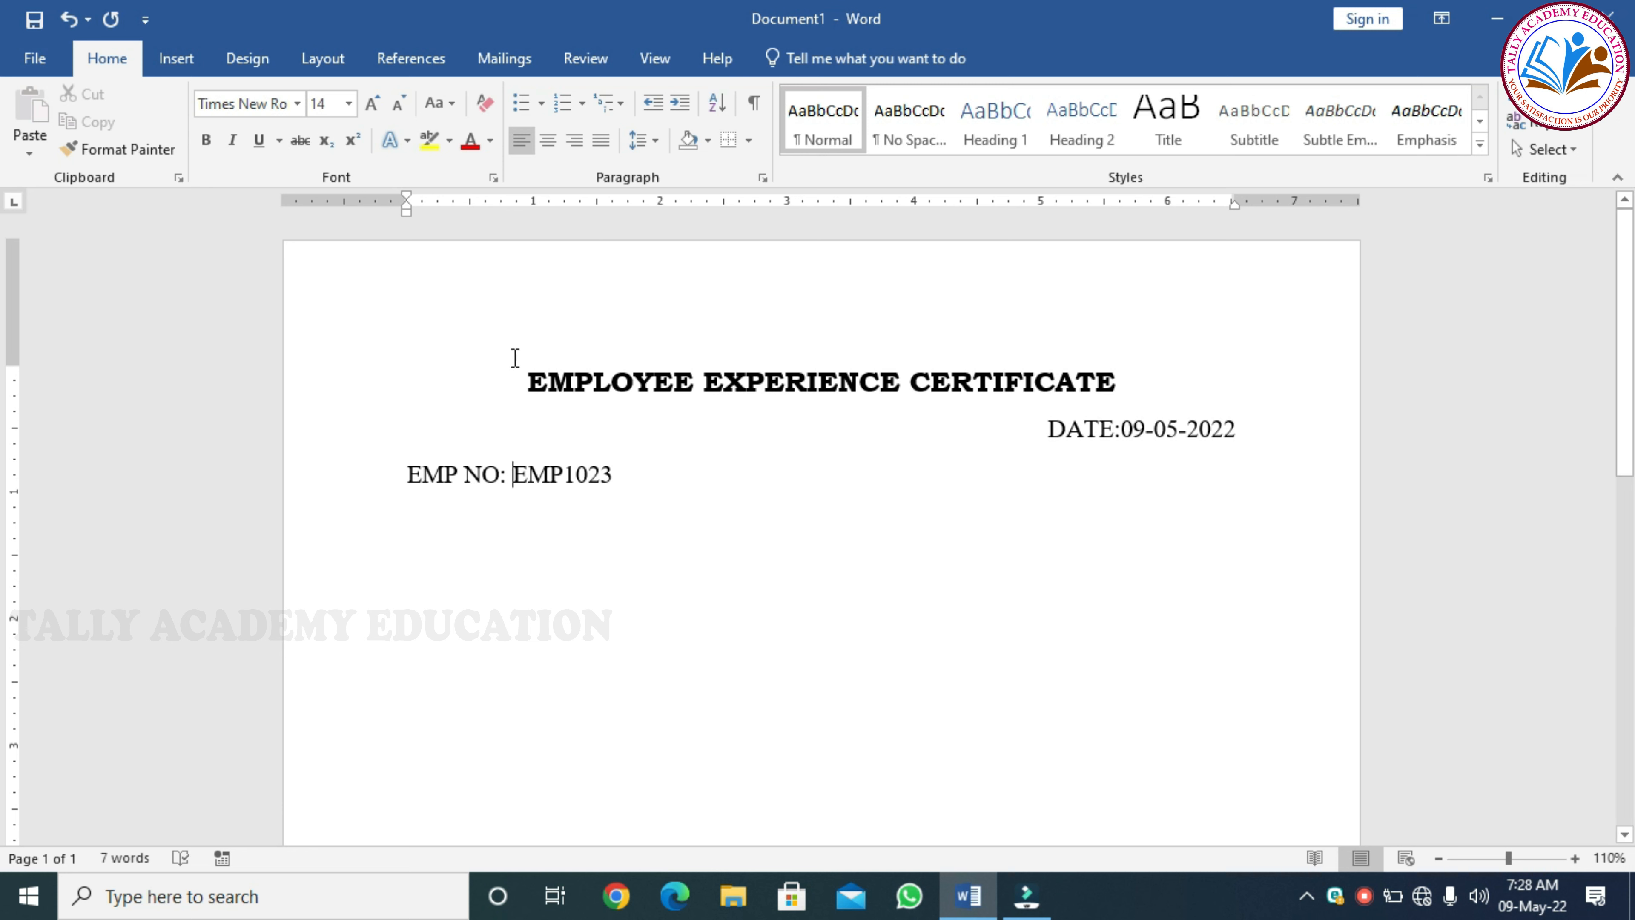
- Leave an empty line below the employee number and begin the body text with "This is to certify that Mr./Mrs/Ms."
left_click(445, 524)
key("Return")
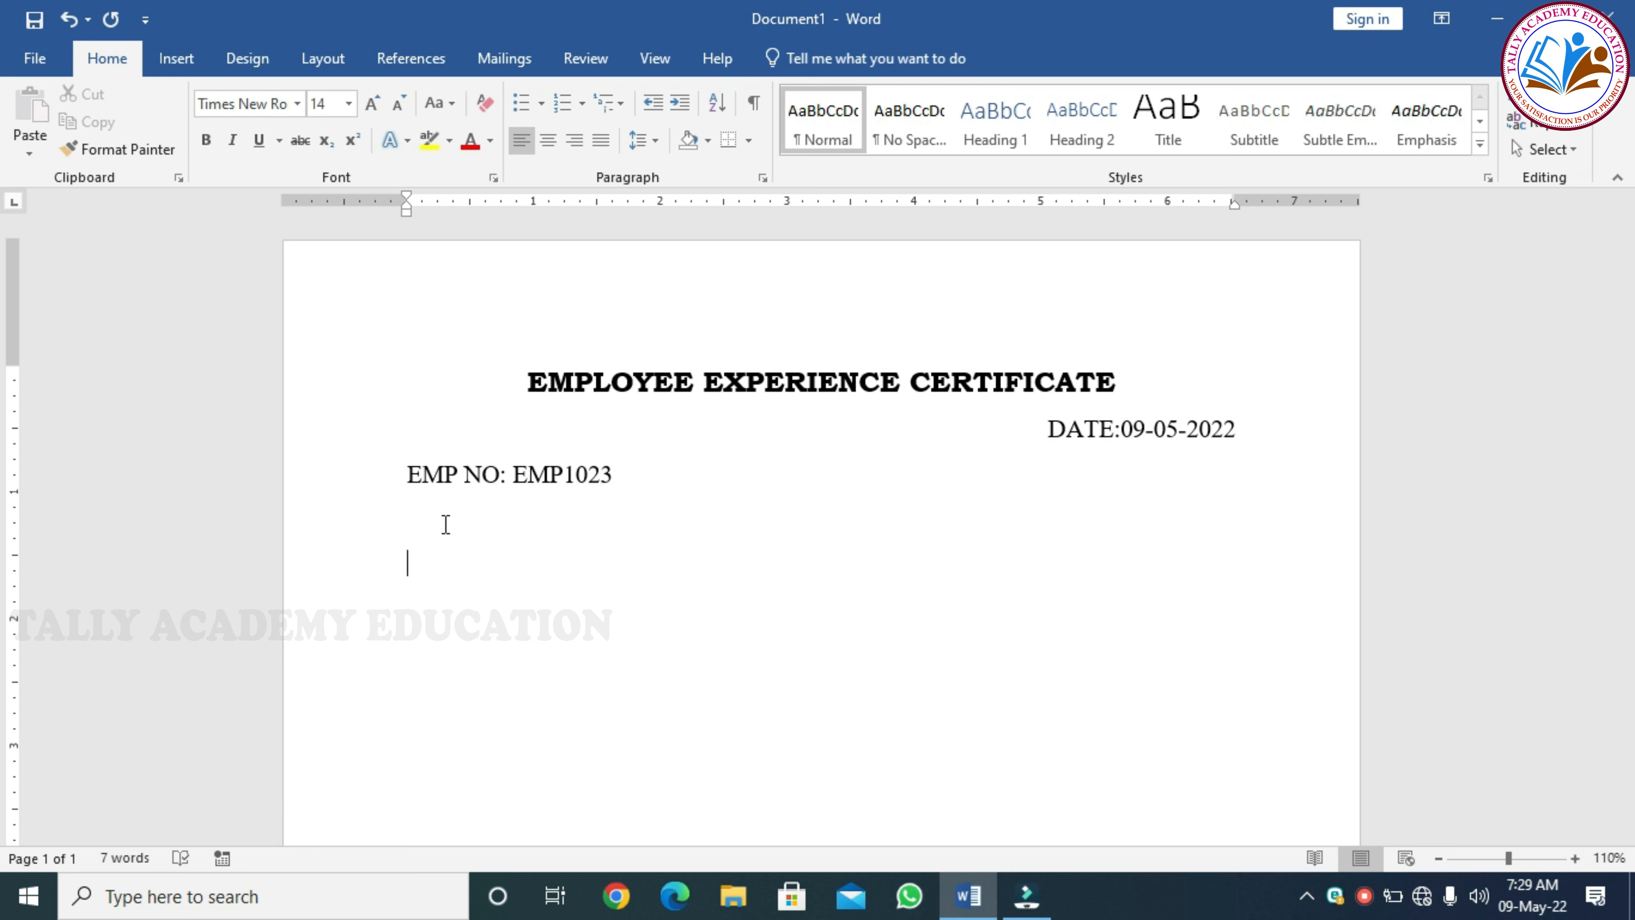
type("this is to")
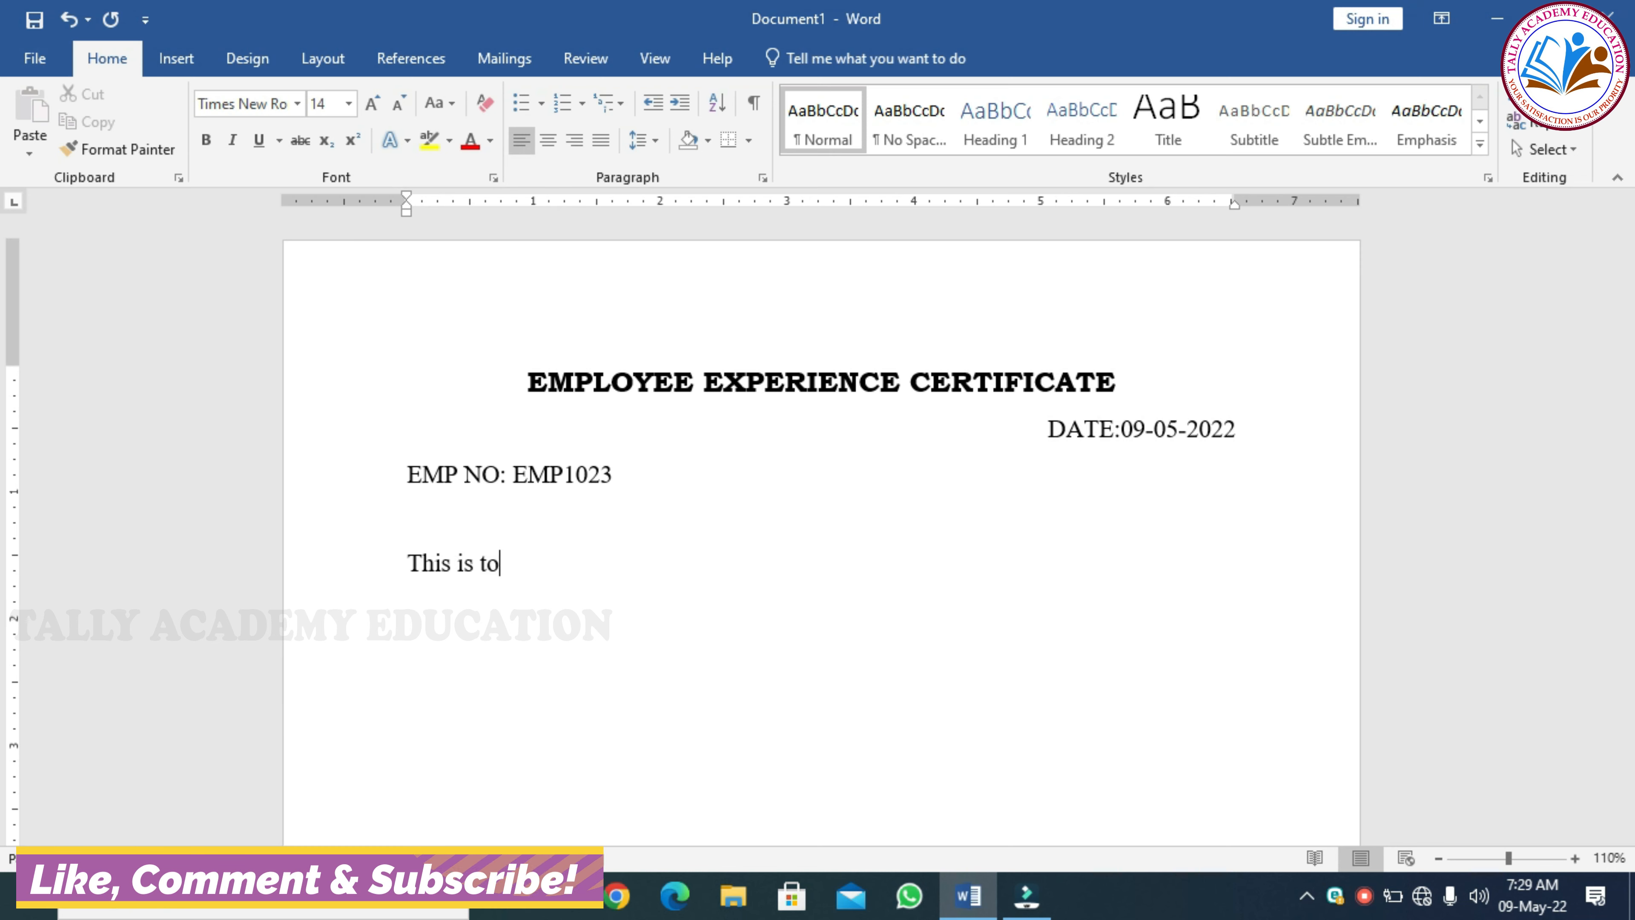
type(" certif")
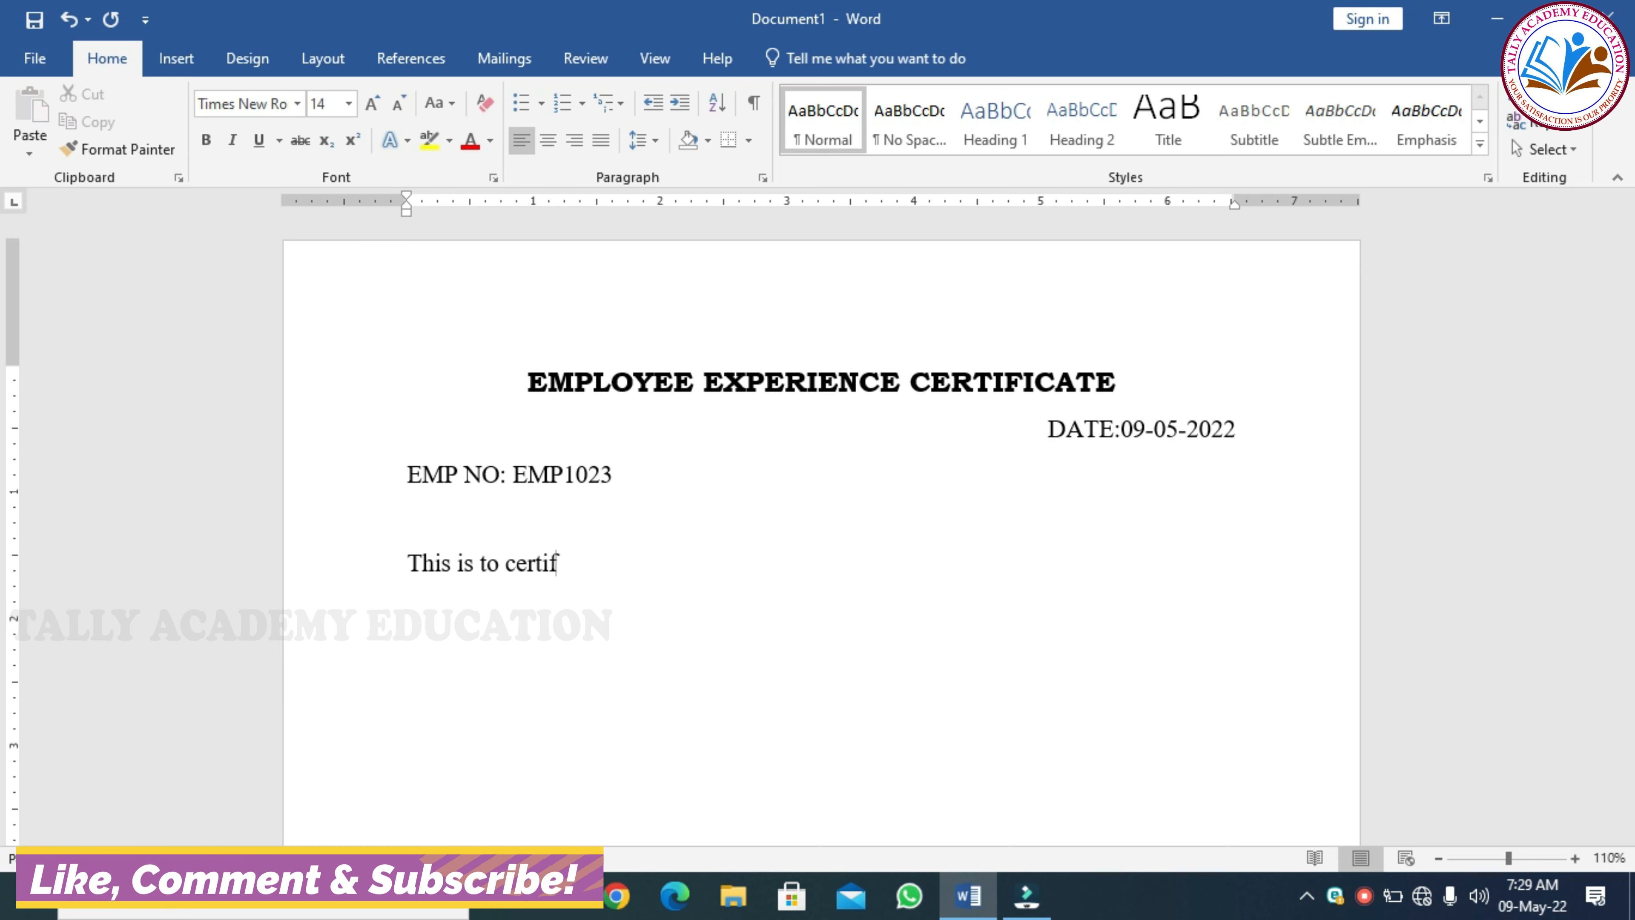
type("y th")
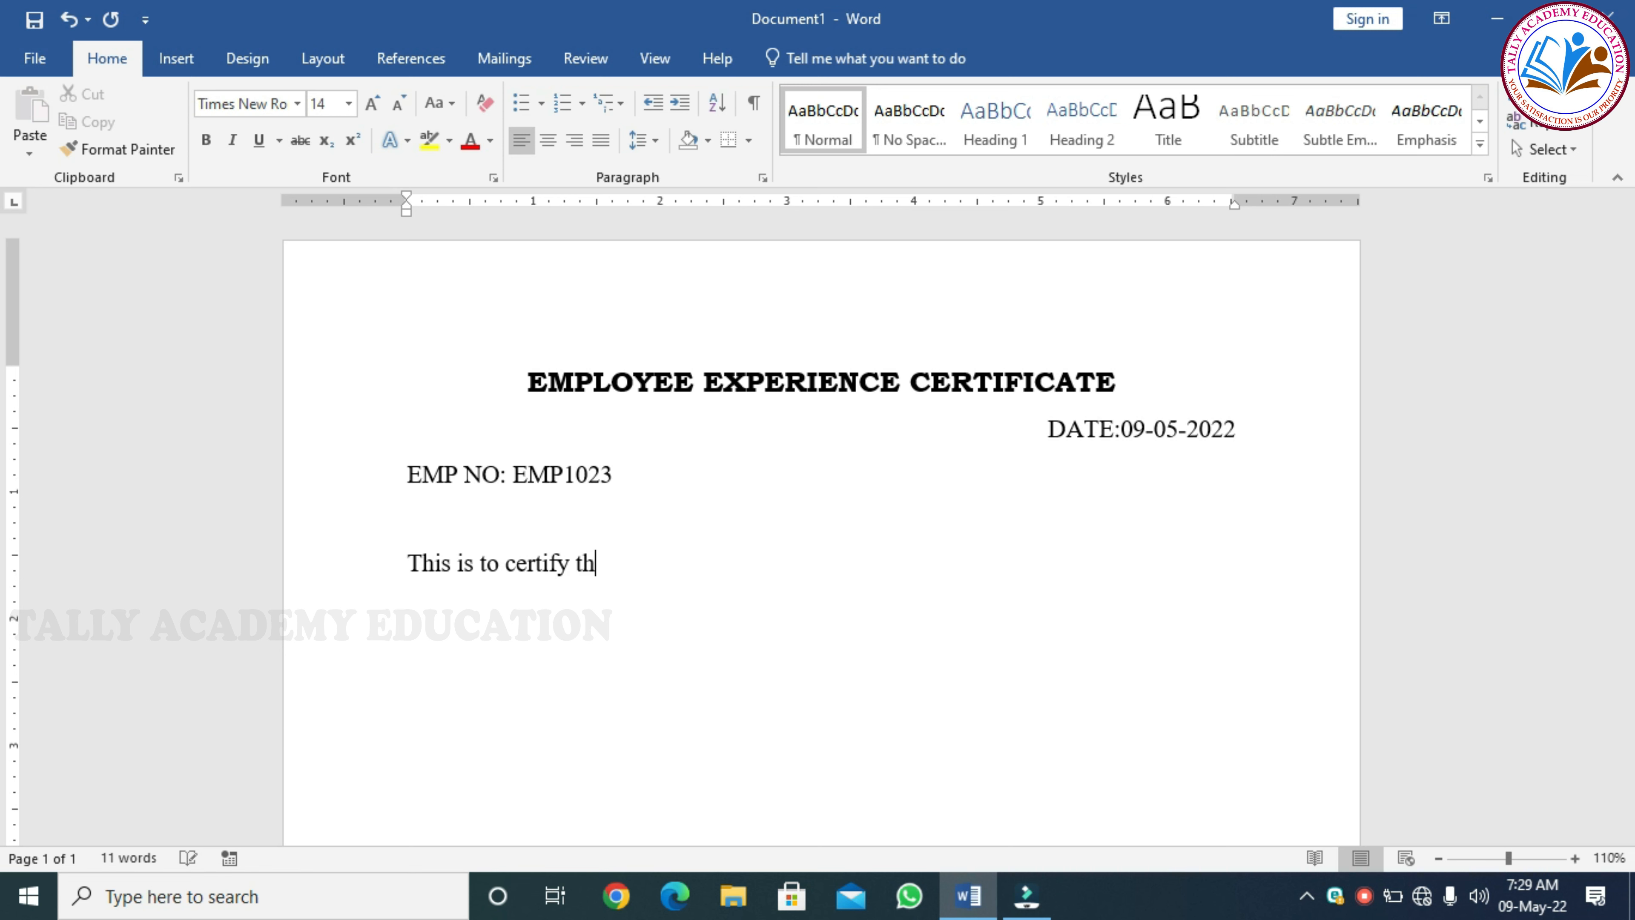
type("at")
type("Mr./Mr")
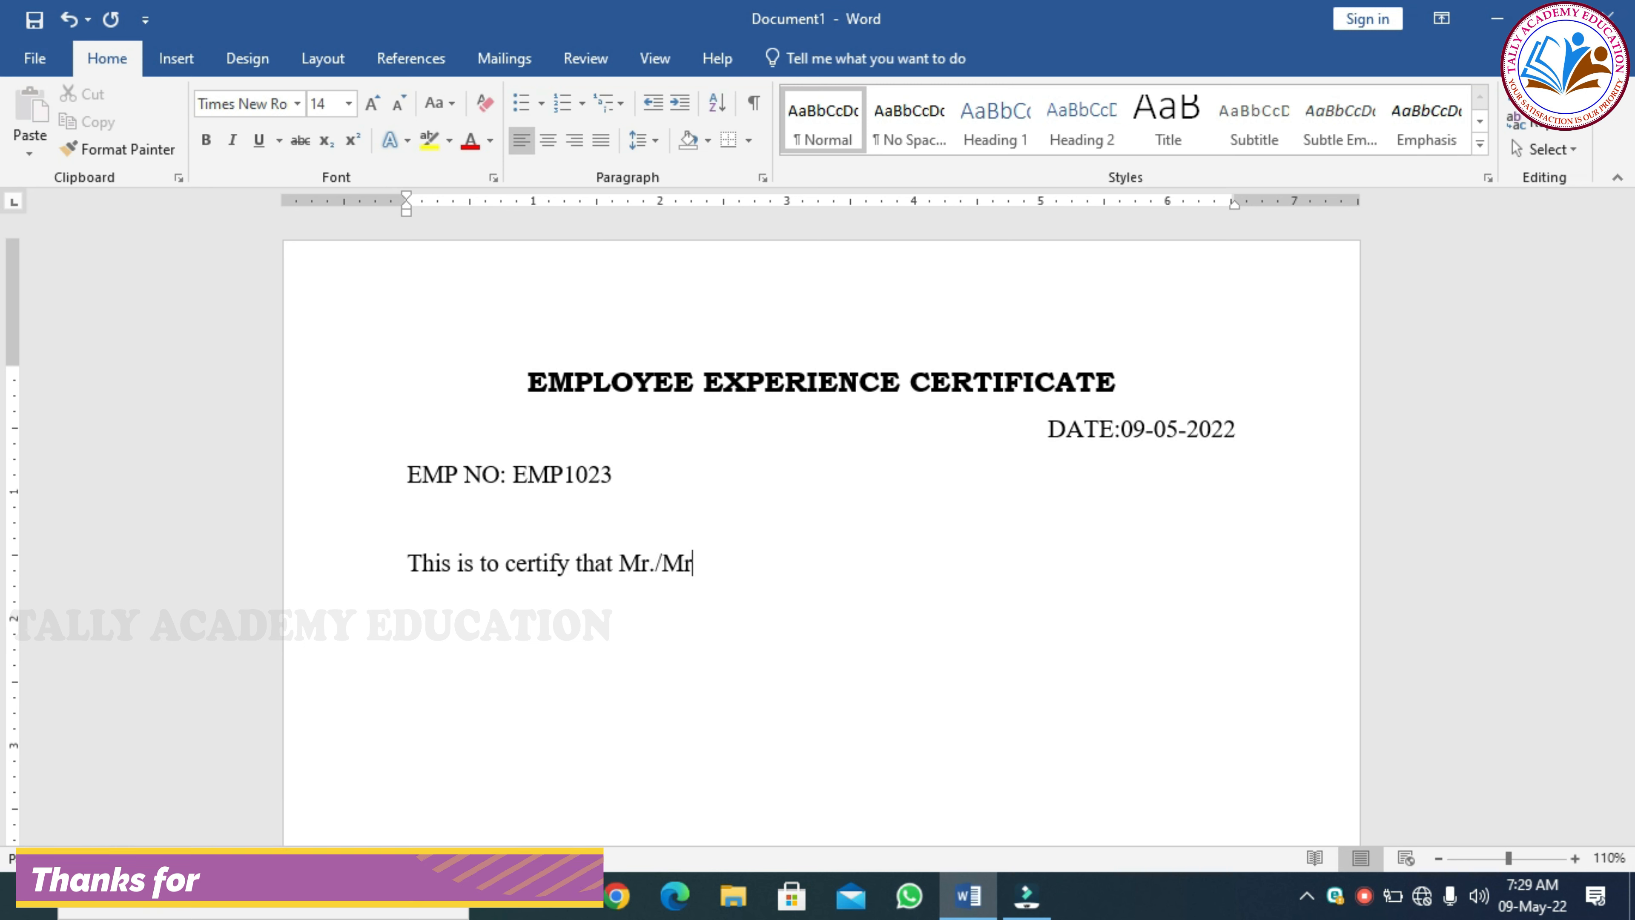
type("s/")
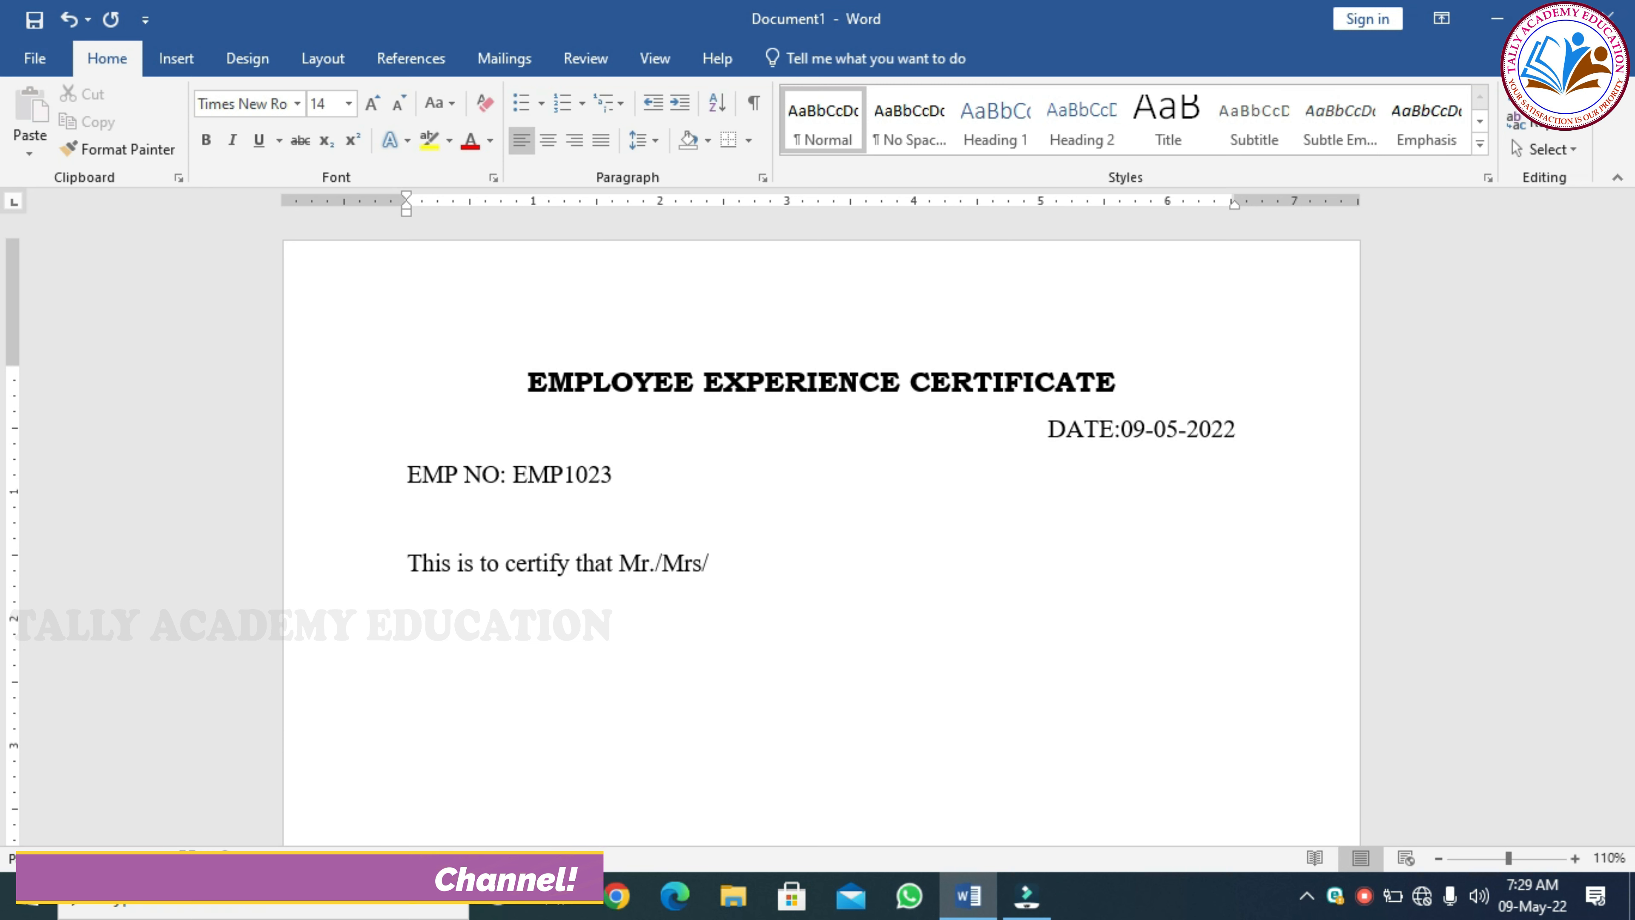
type("Ms.")
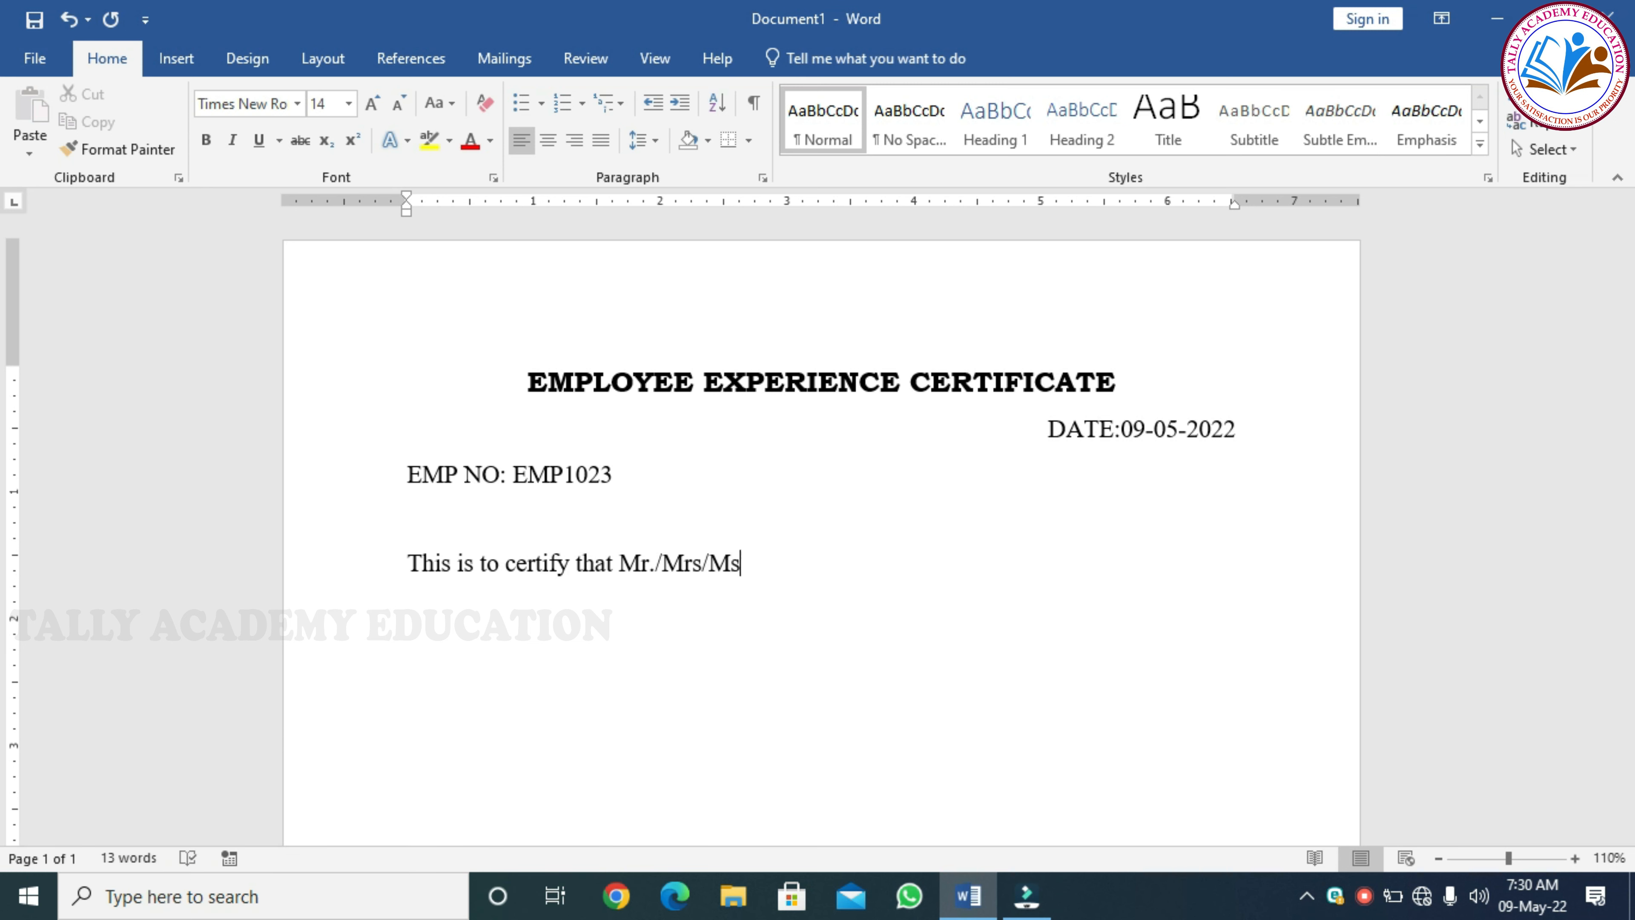
- Insert the missing period after "Mrs" and add a long underscore blank after "Ms." for the name
key("Left")
key("Left")
key("Left")
key("Left")
type(".")
key("Right")
key("Right")
key("Right")
key("Right")
type("______________________")
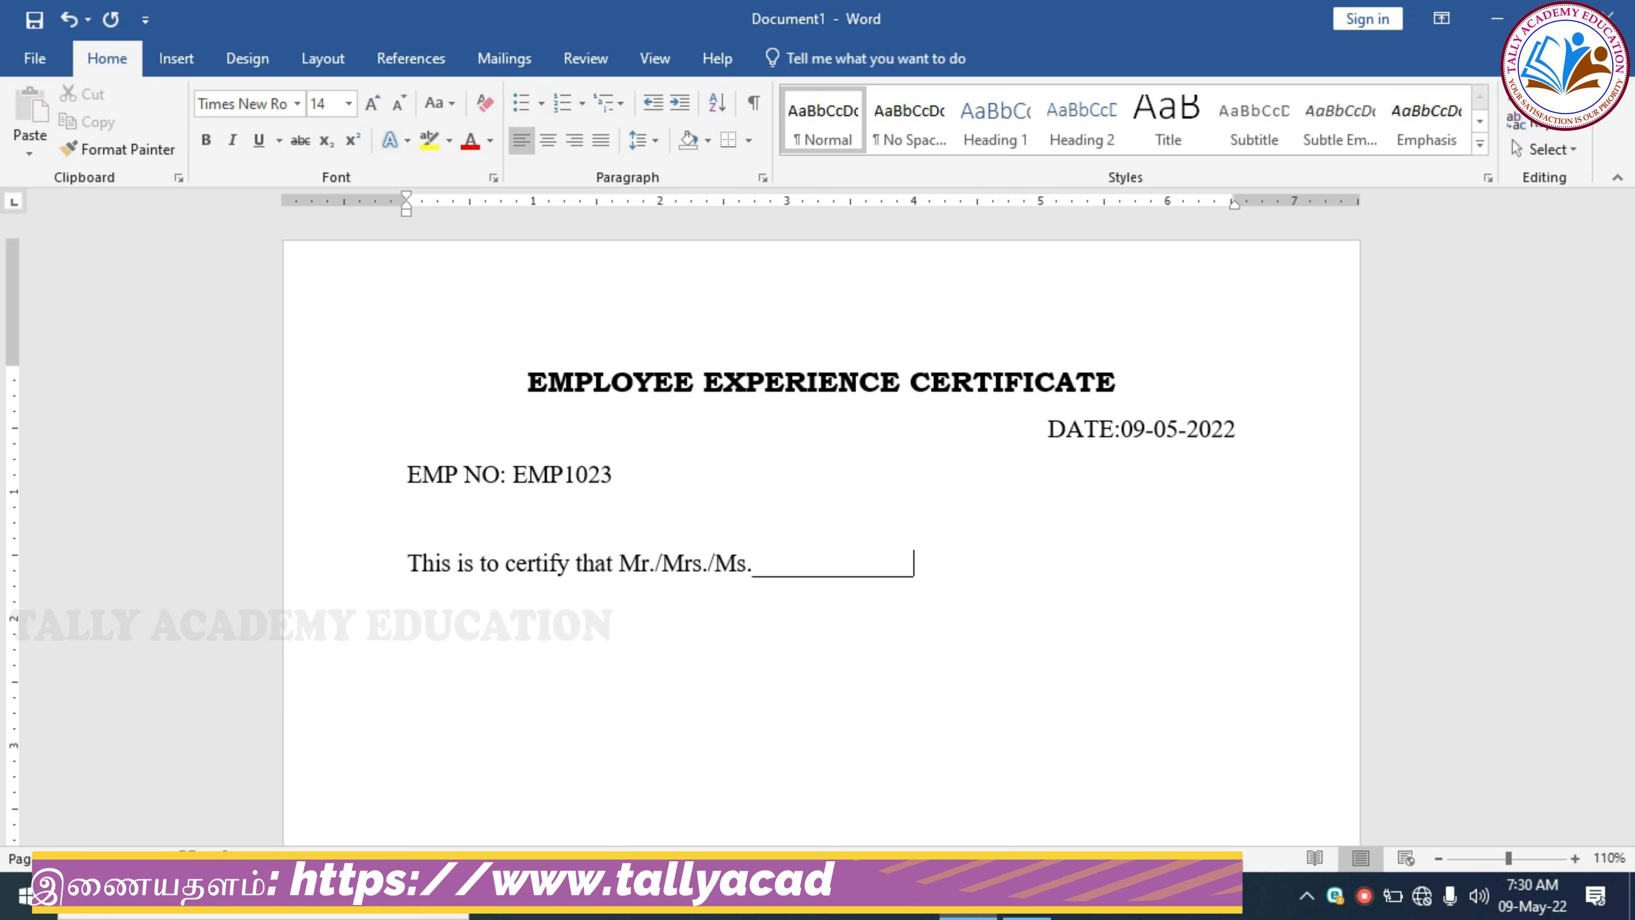
type("___________________")
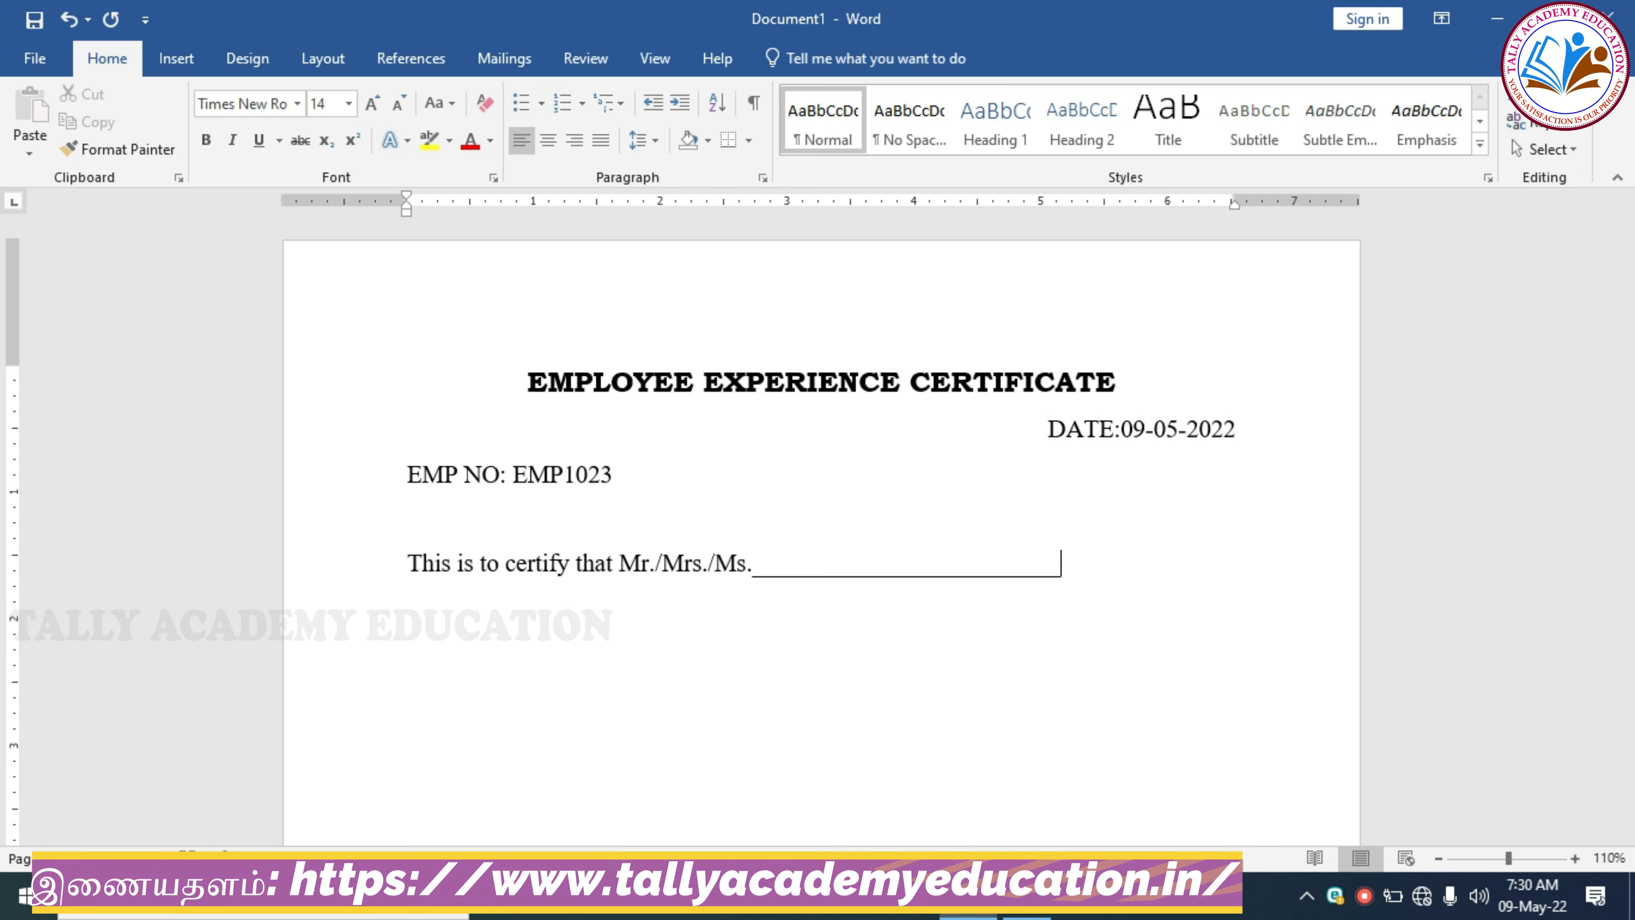
type("_________")
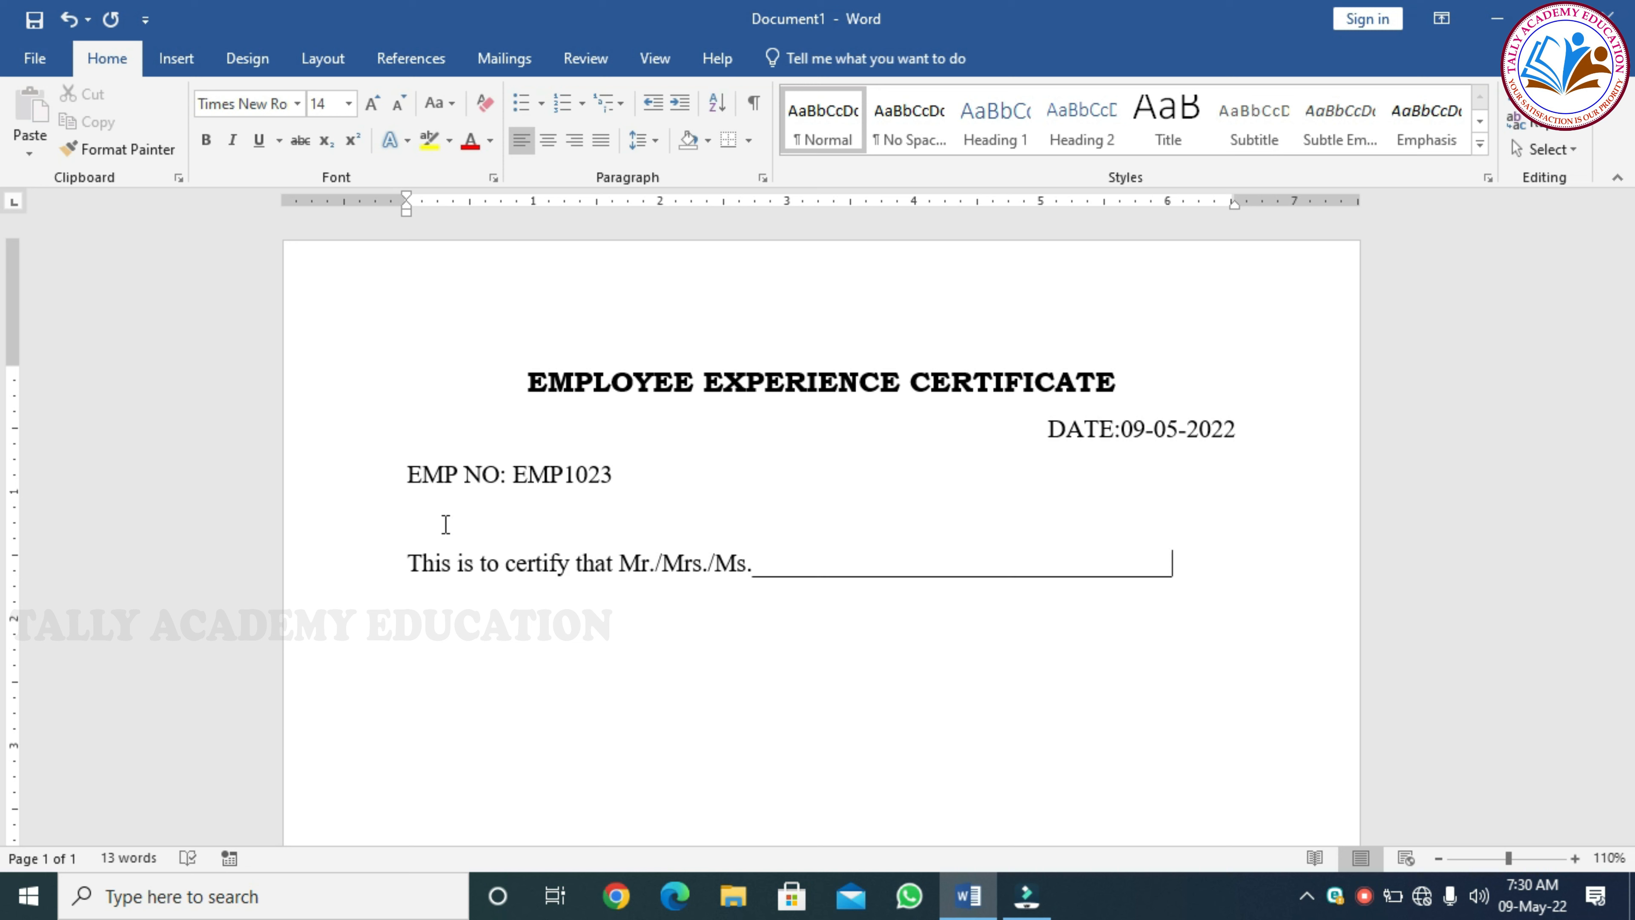
- Continue the certificate sentence after the name blank with "was employed with us as"
type("was emp")
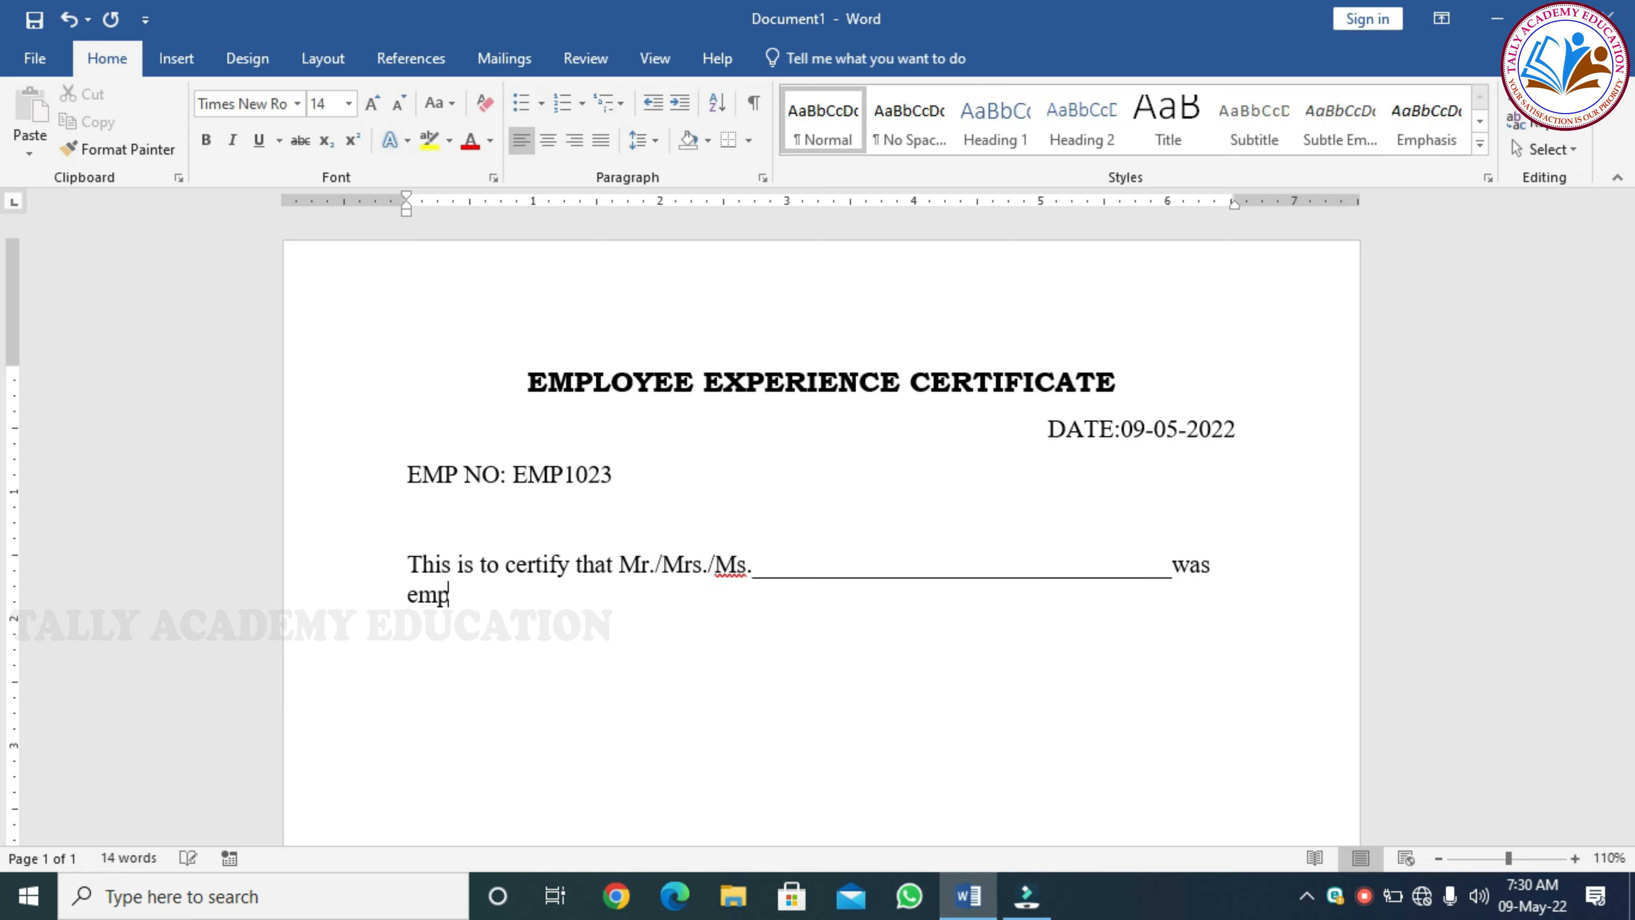
type("loyed with u")
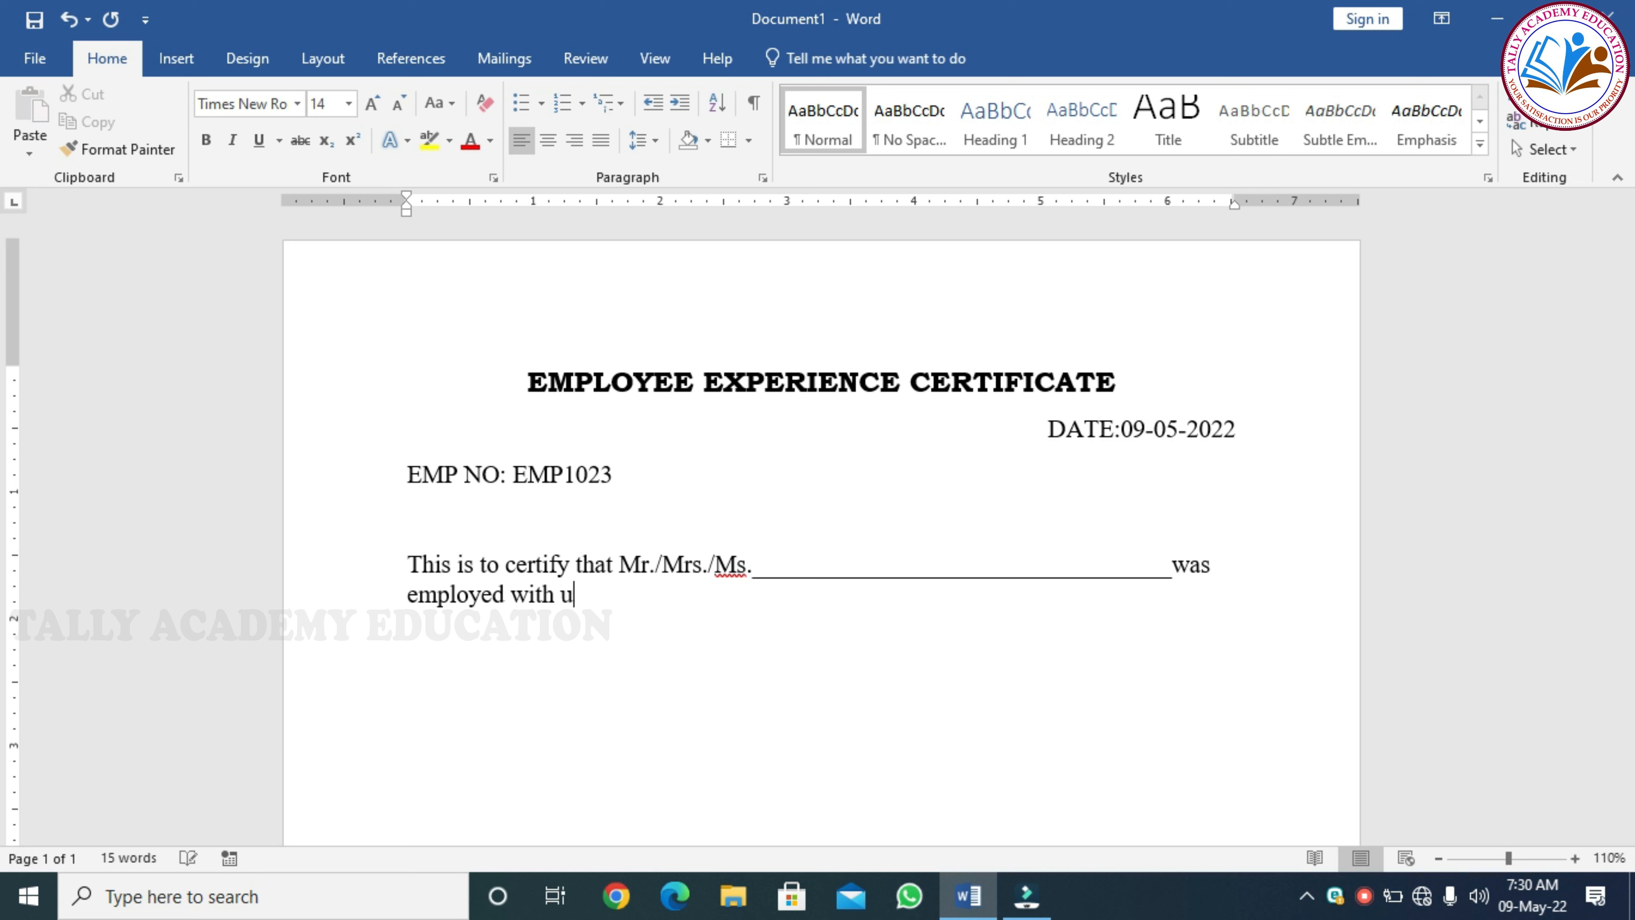
type("s as")
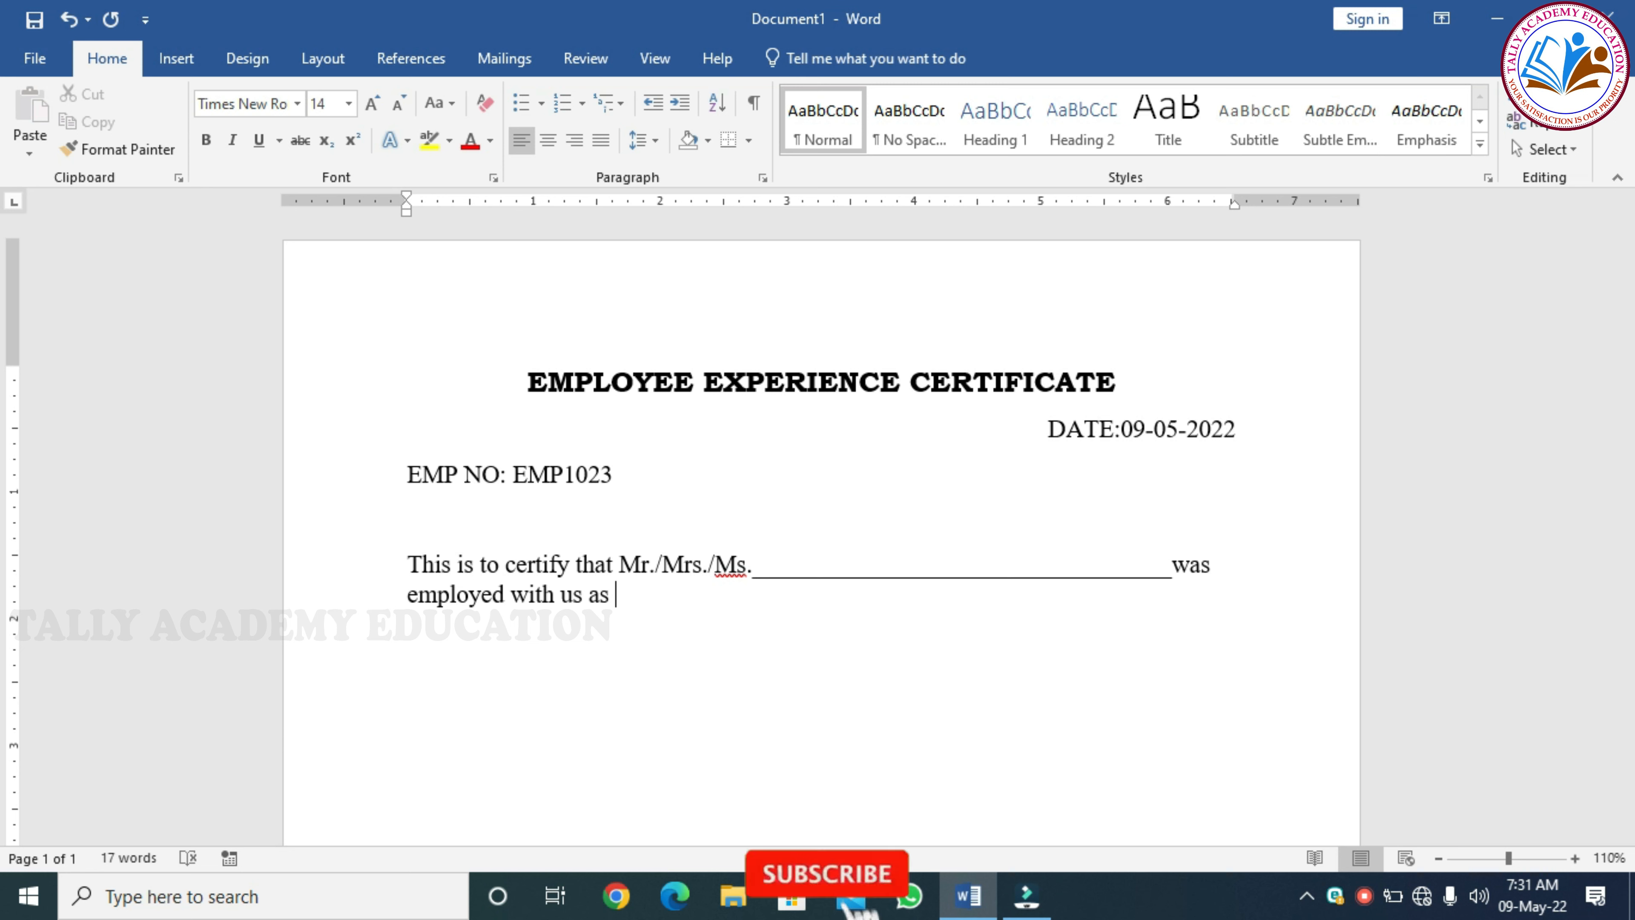
type("sal")
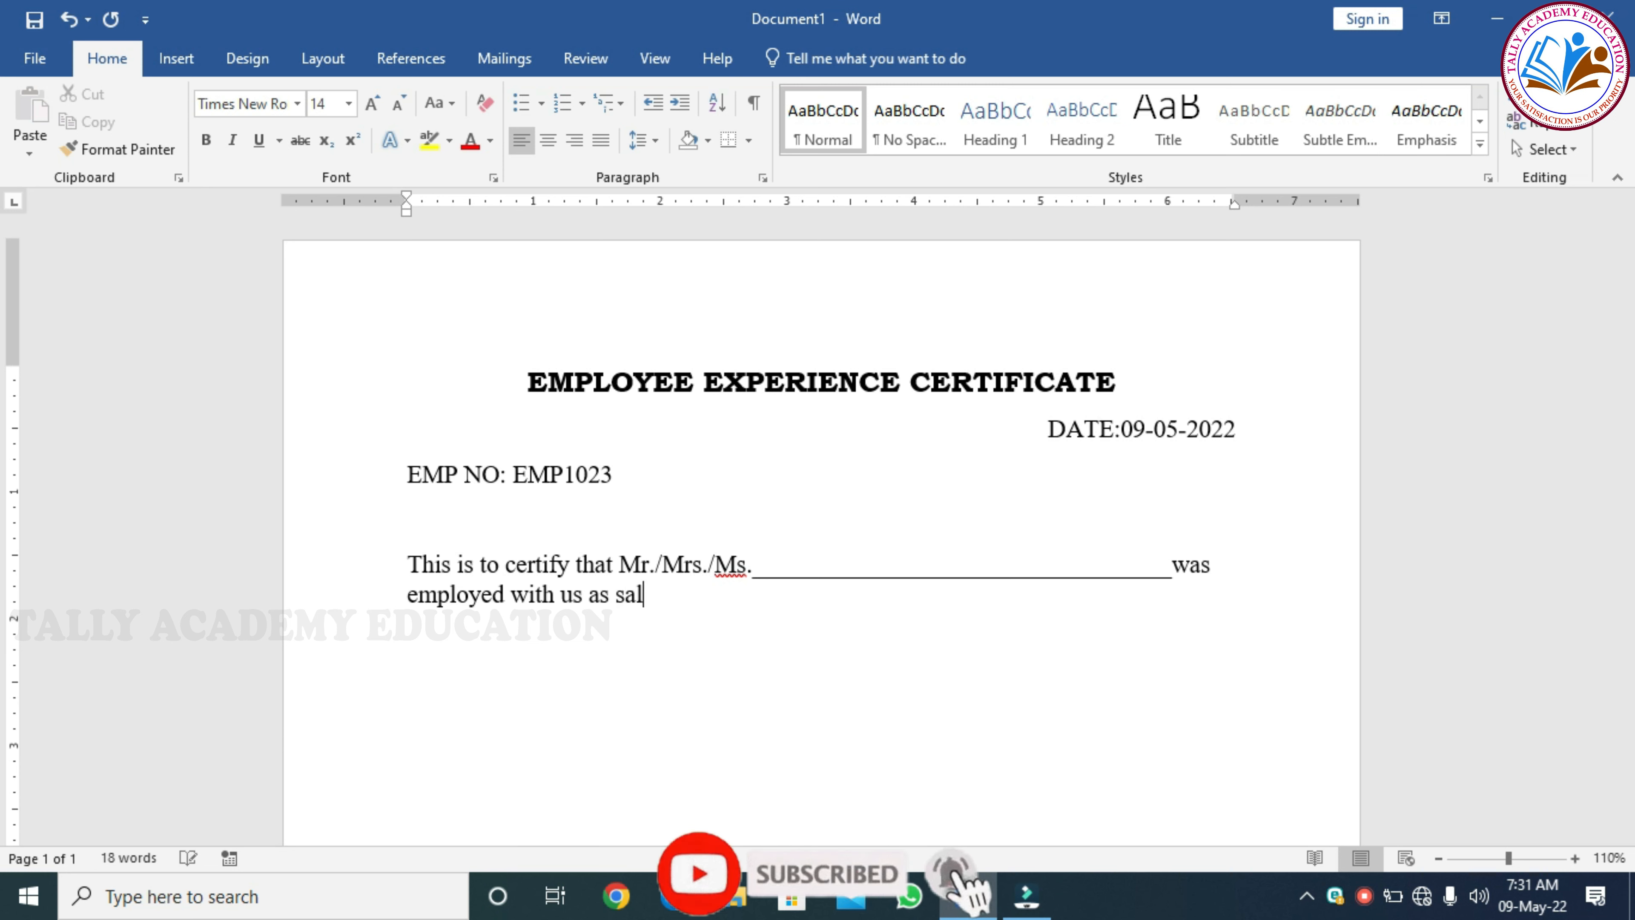
type("es")
key("BackSpace")
key("BackSpace")
key("BackSpace")
key("BackSpace")
key("BackSpace")
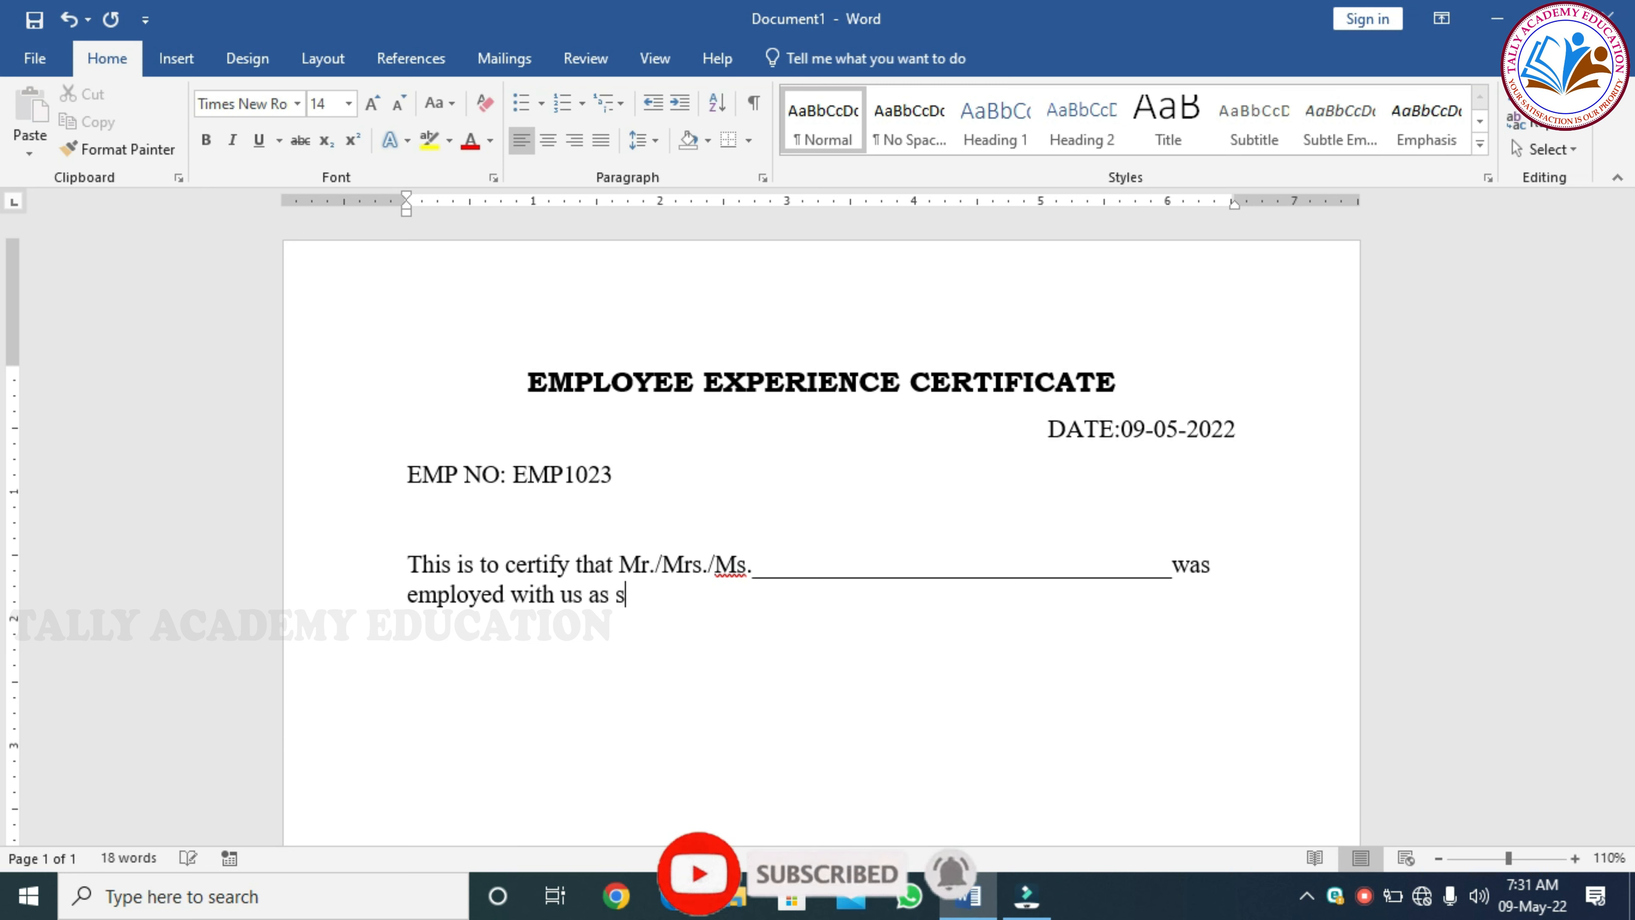
key("BackSpace")
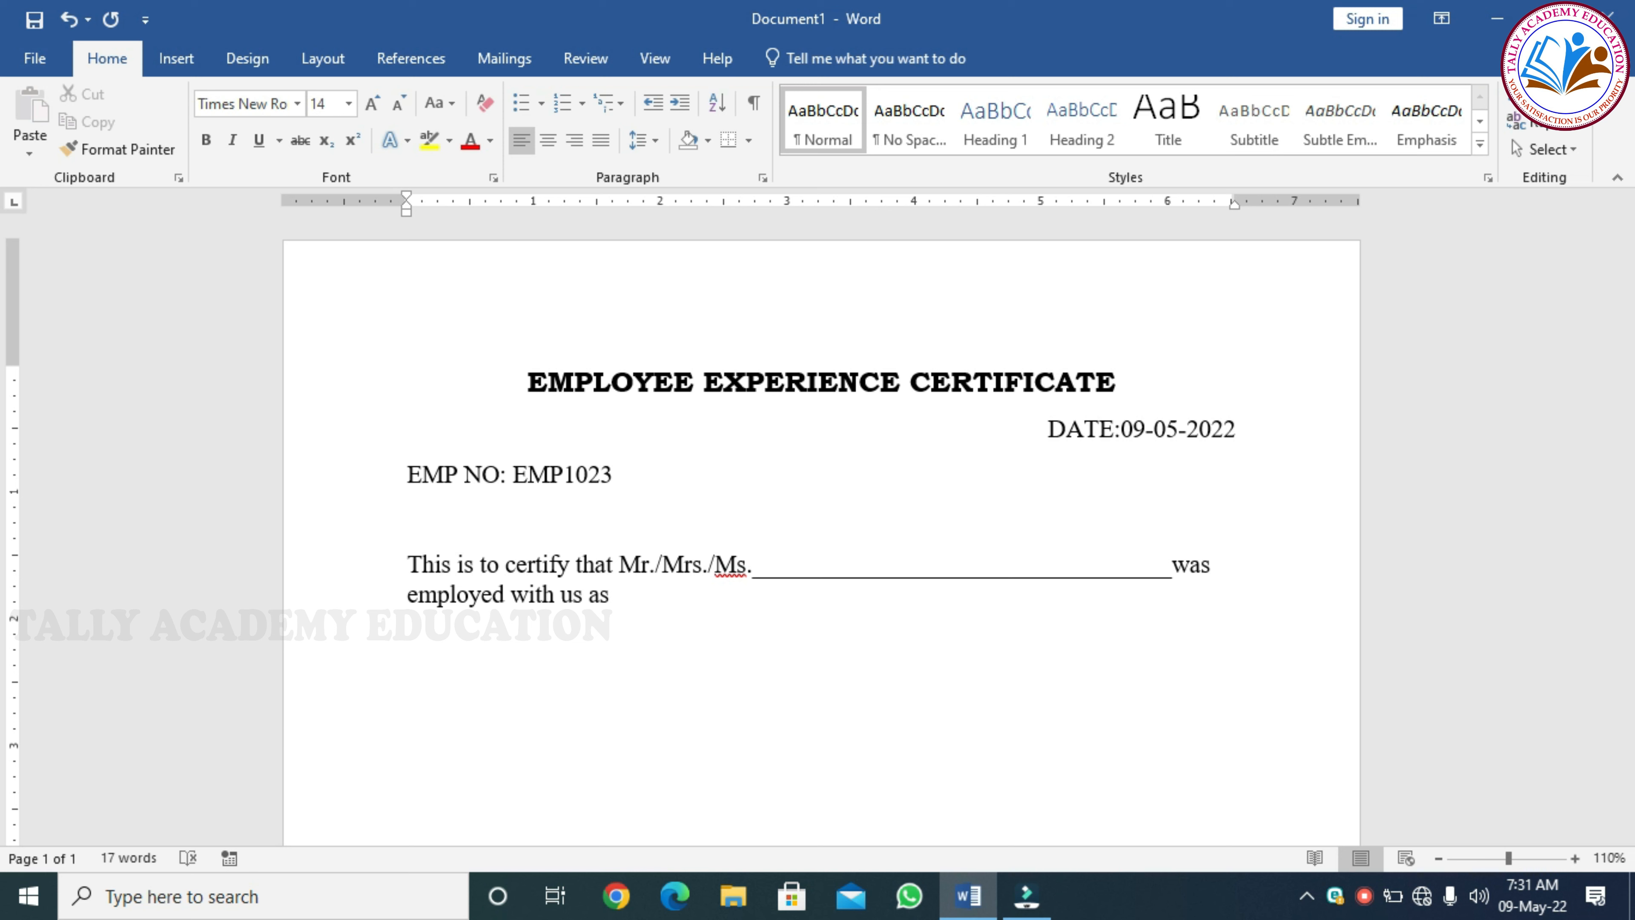
- Follow "employed with us as" with a long underscore blank for the position and the words "in the"
type("______was employed with us as__________________")
type("______")
type("in ")
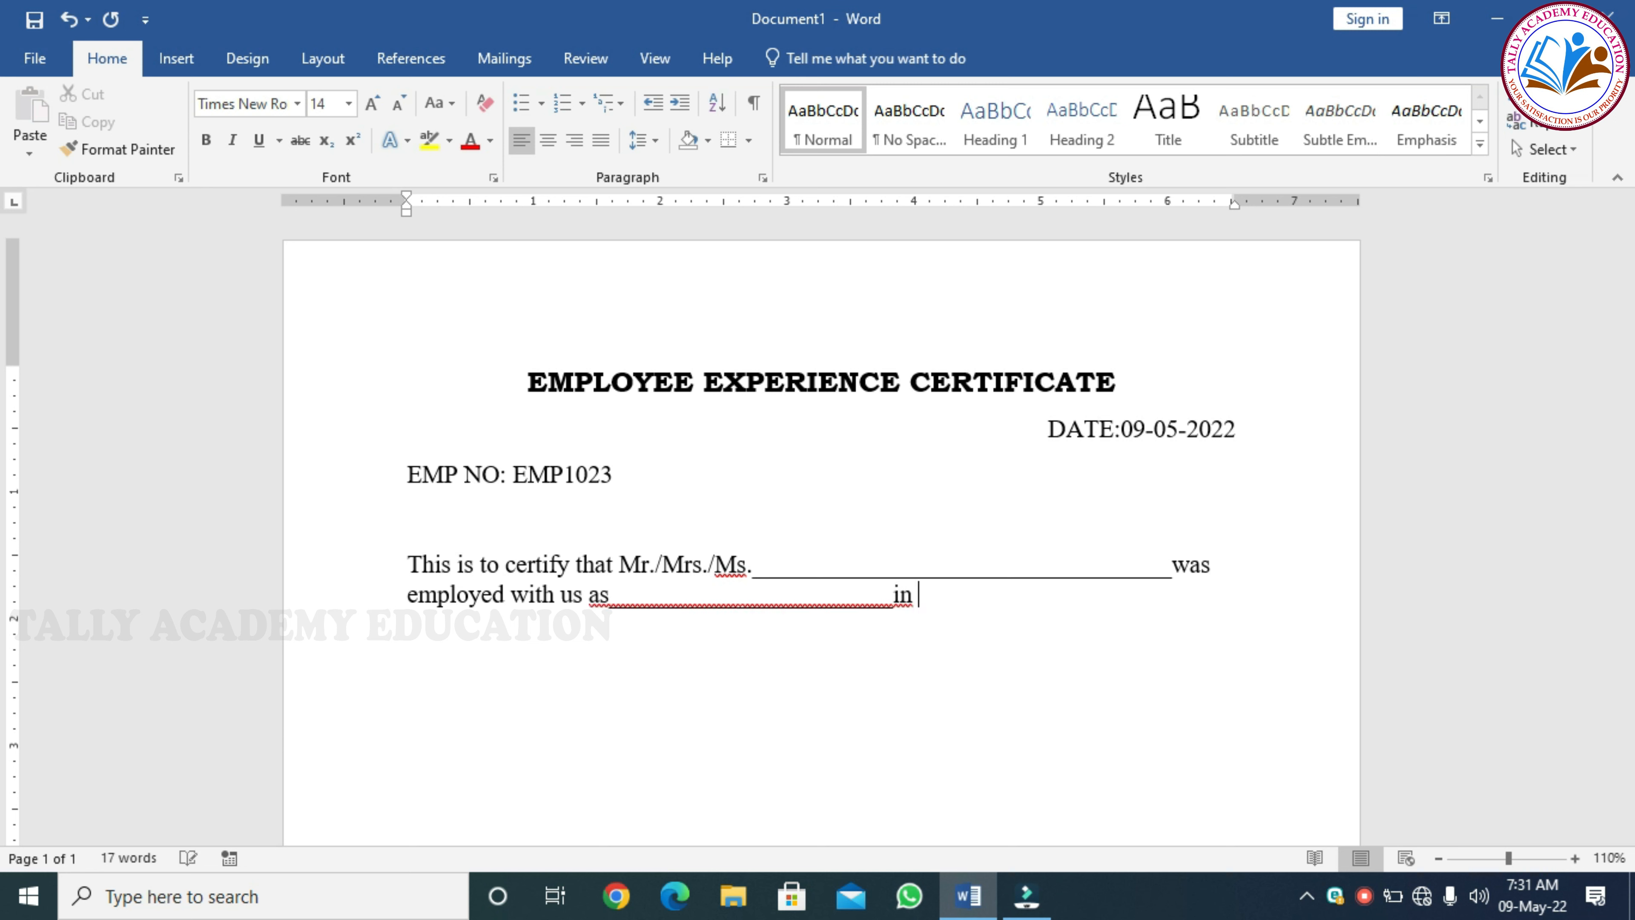
type("the")
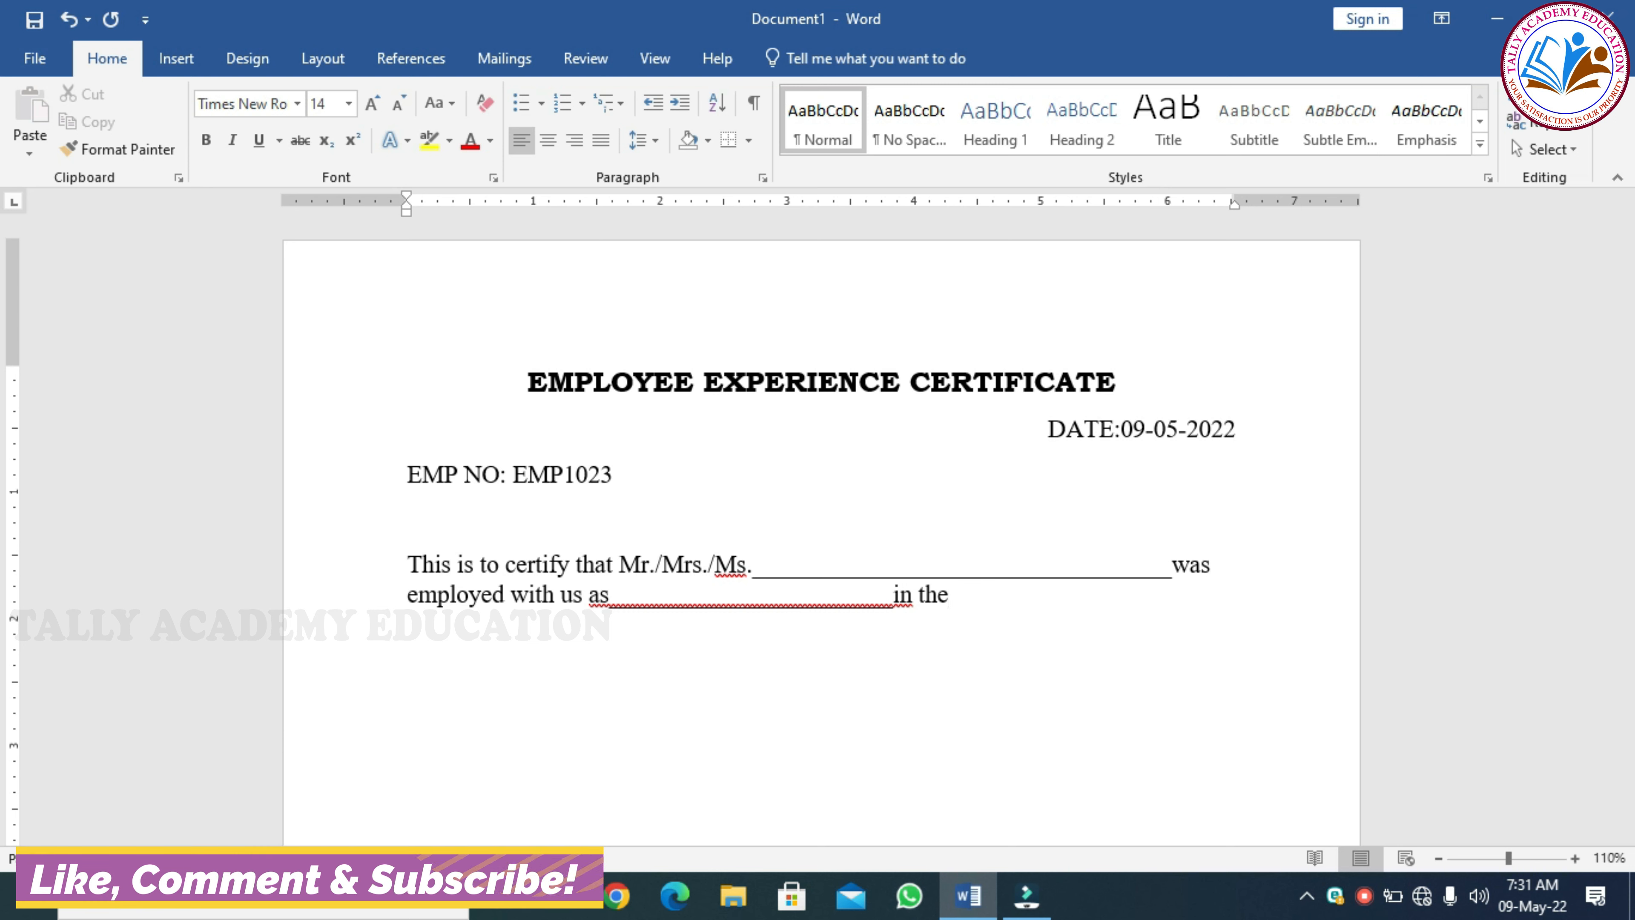
- Finish the sentence with a blank before "department, from", then a blank, "to", another blank and a period
type("________________")
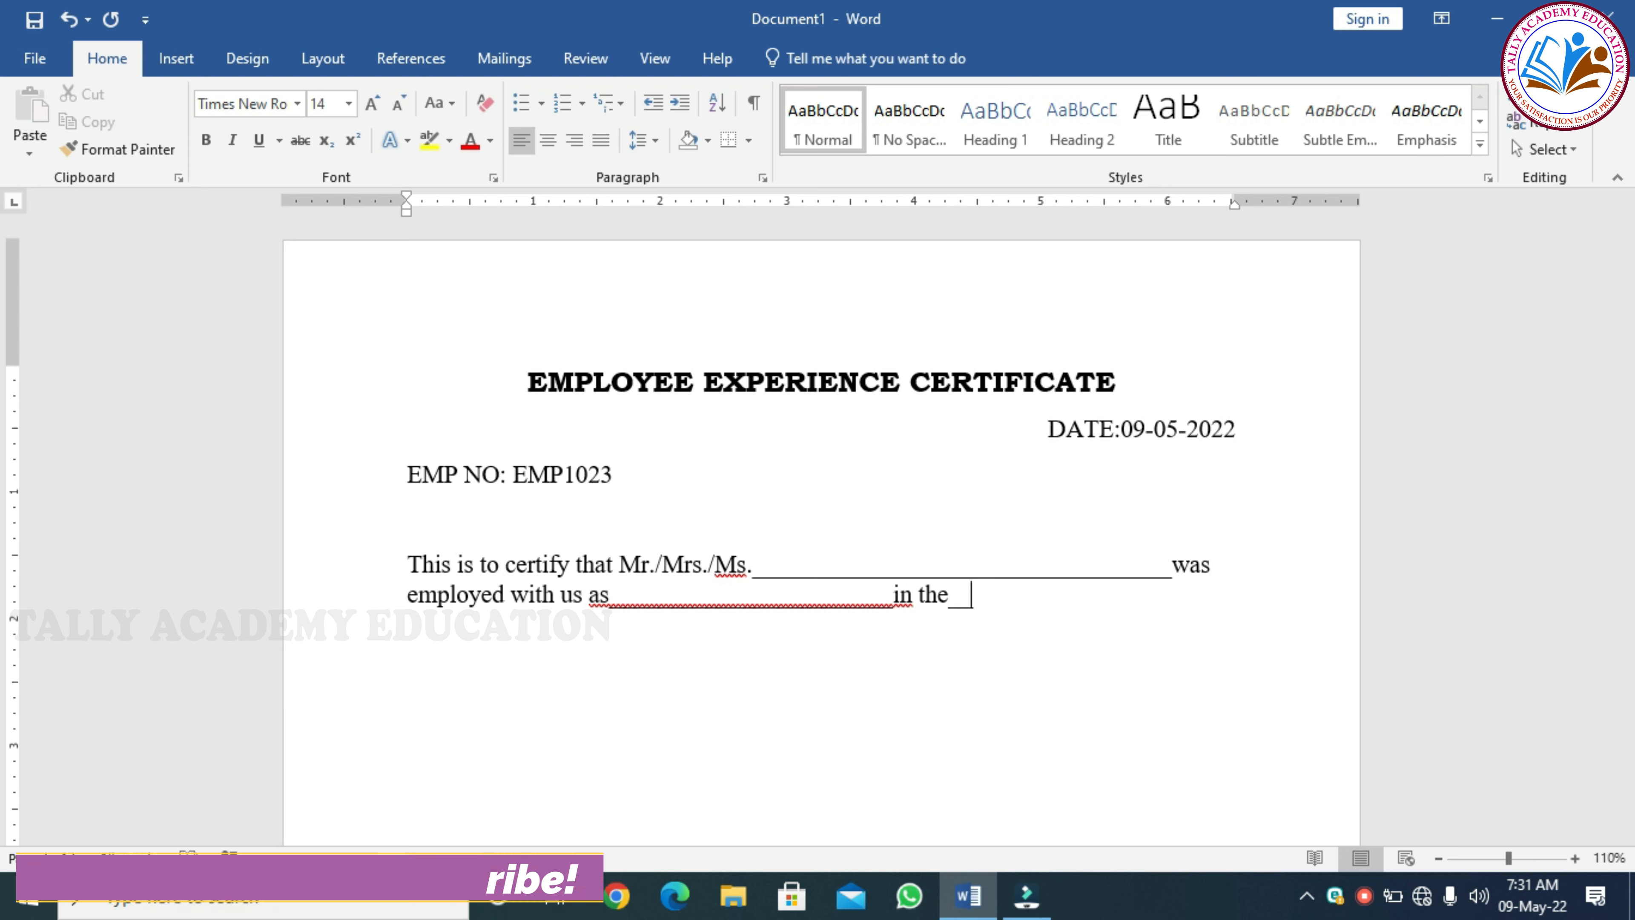
type("__")
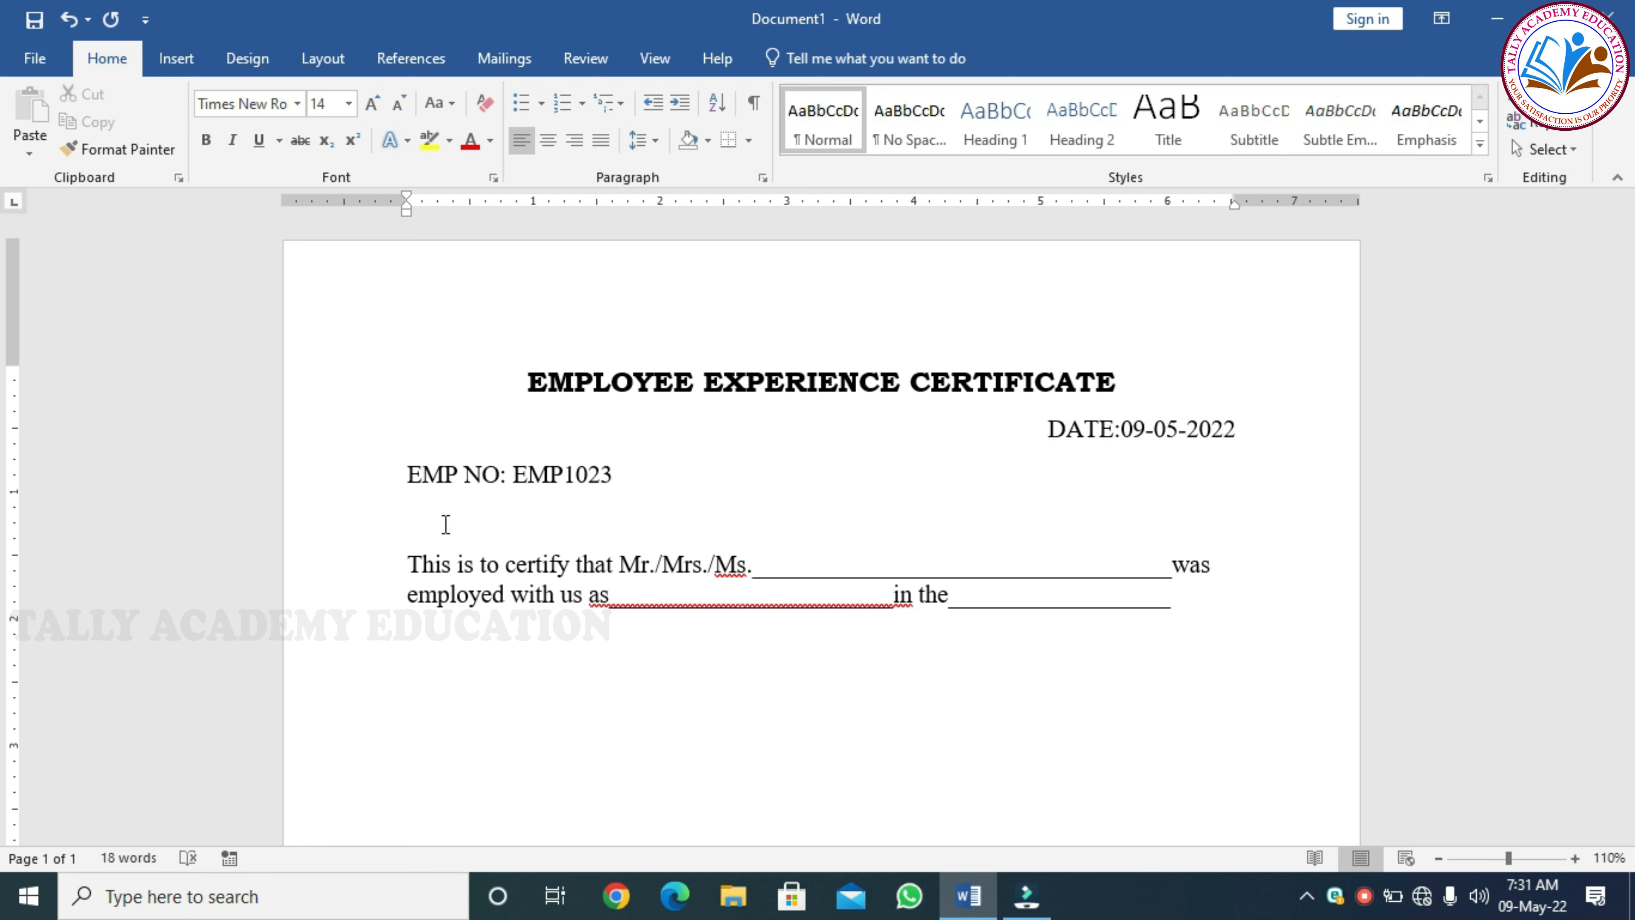
type("department")
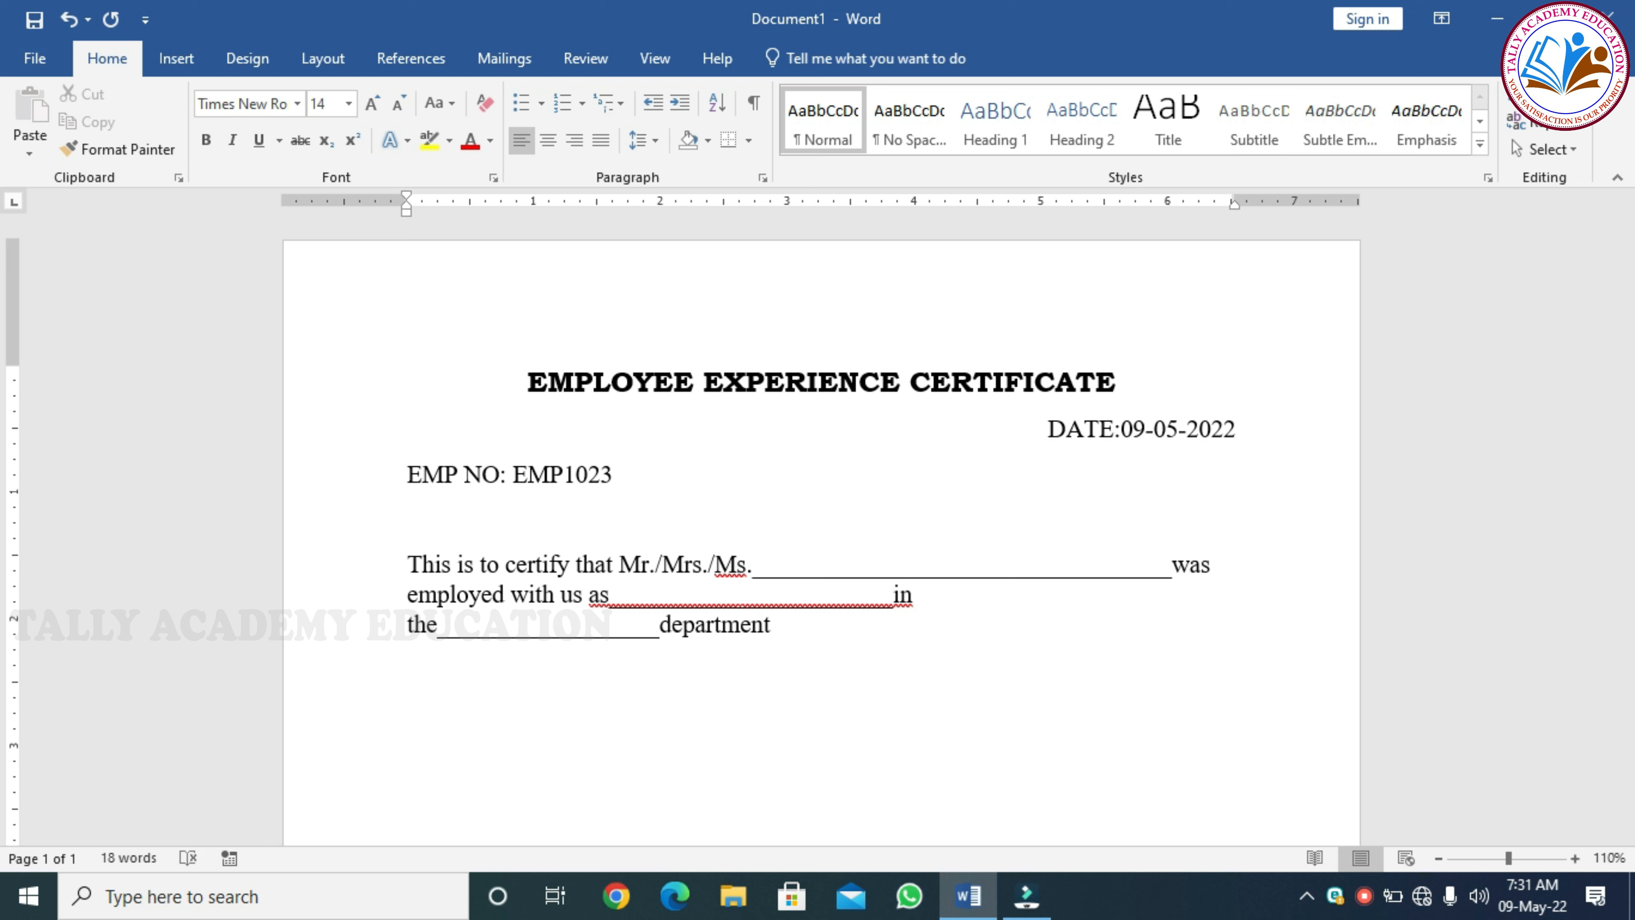
type(", from ")
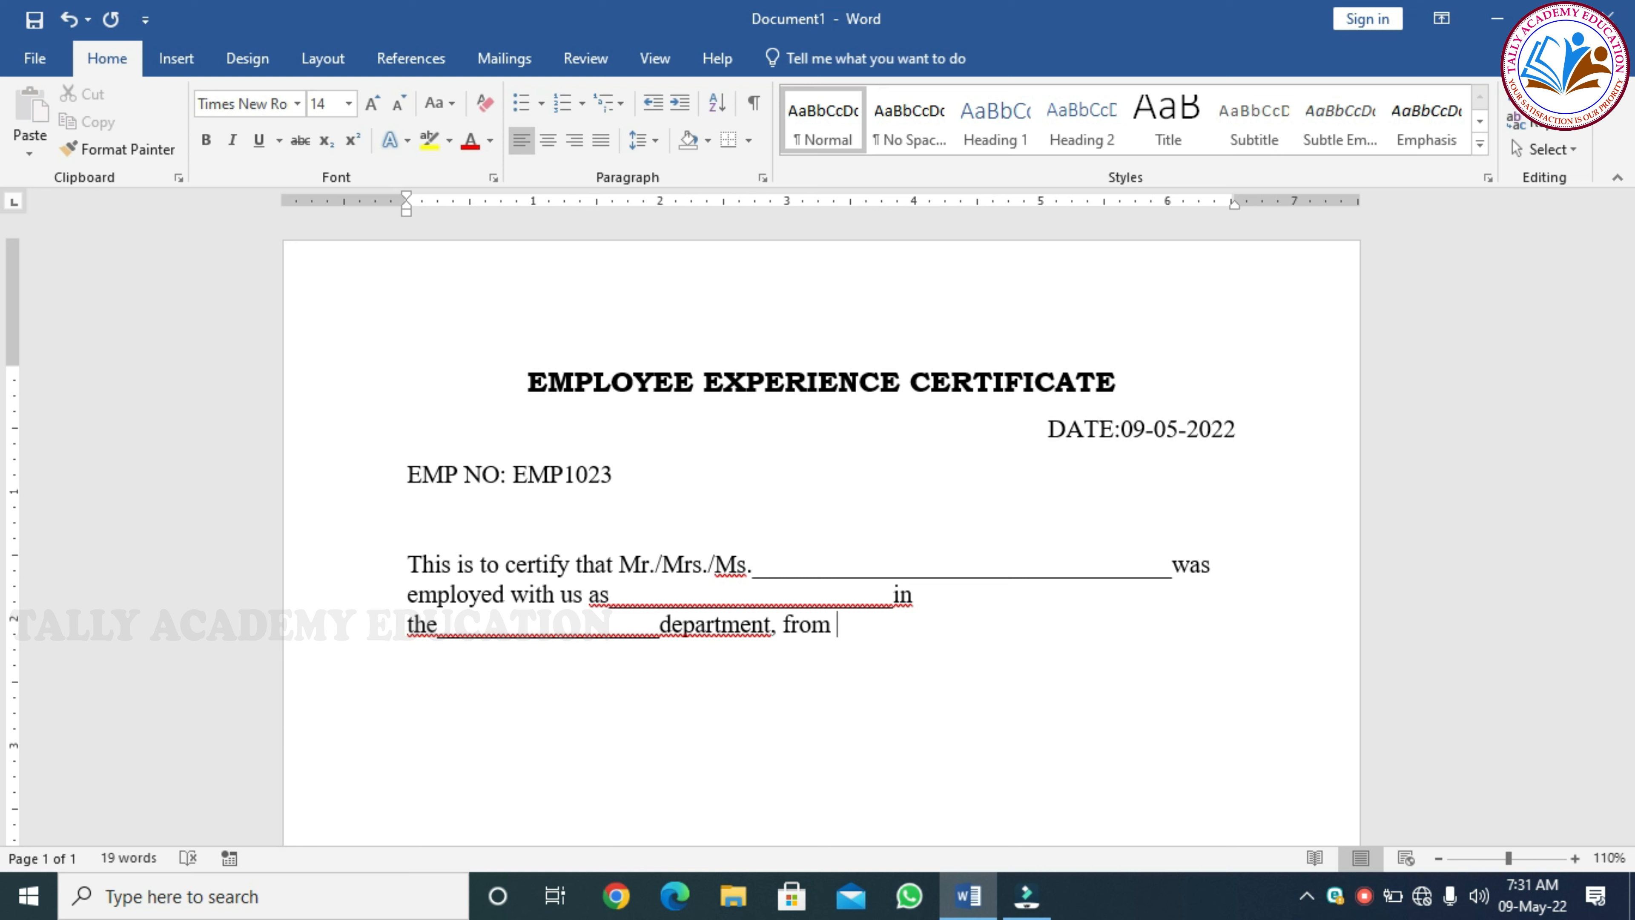
type("___________to _________.")
- Start a new paragraph below with "During the period of his/her assignment"
type("du")
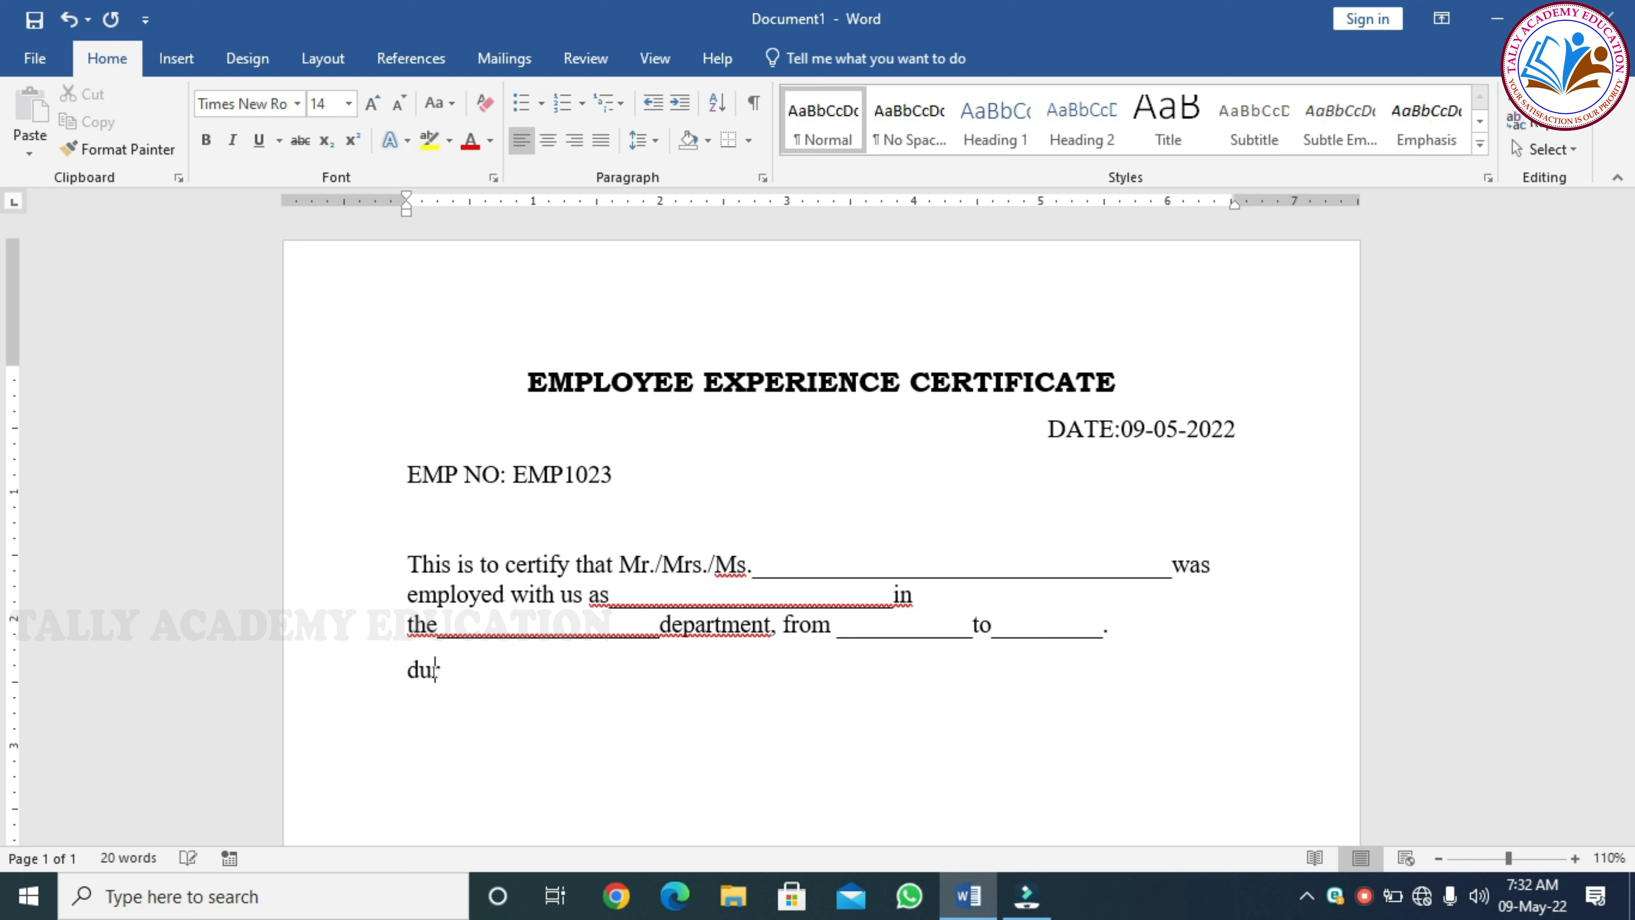
type("ring the per")
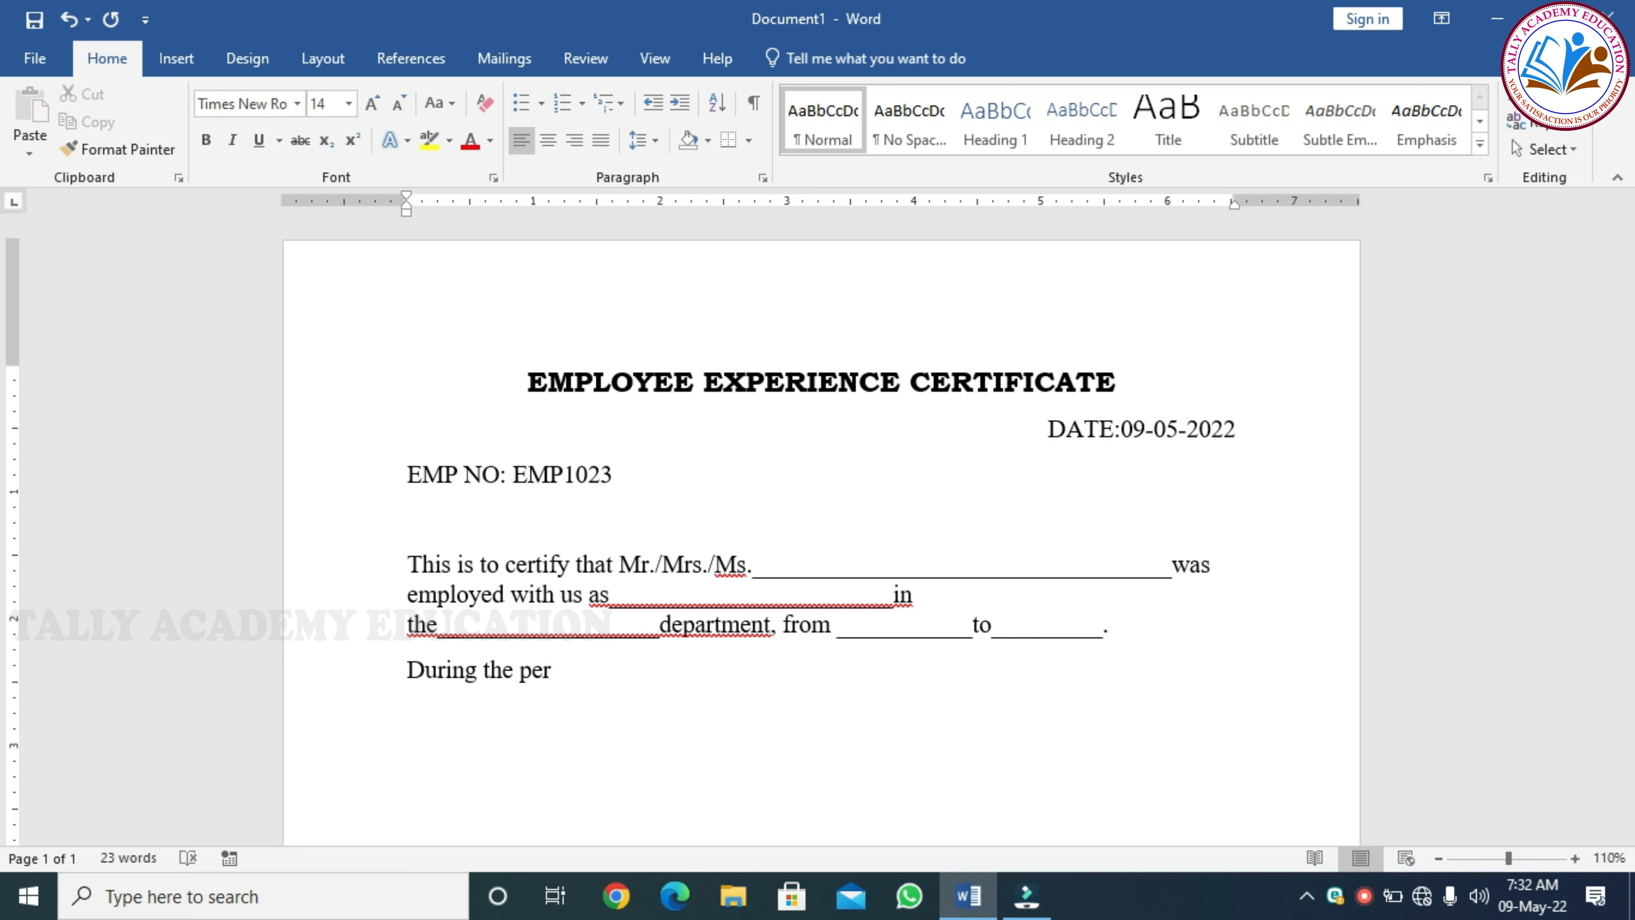
type("iod of his/her ")
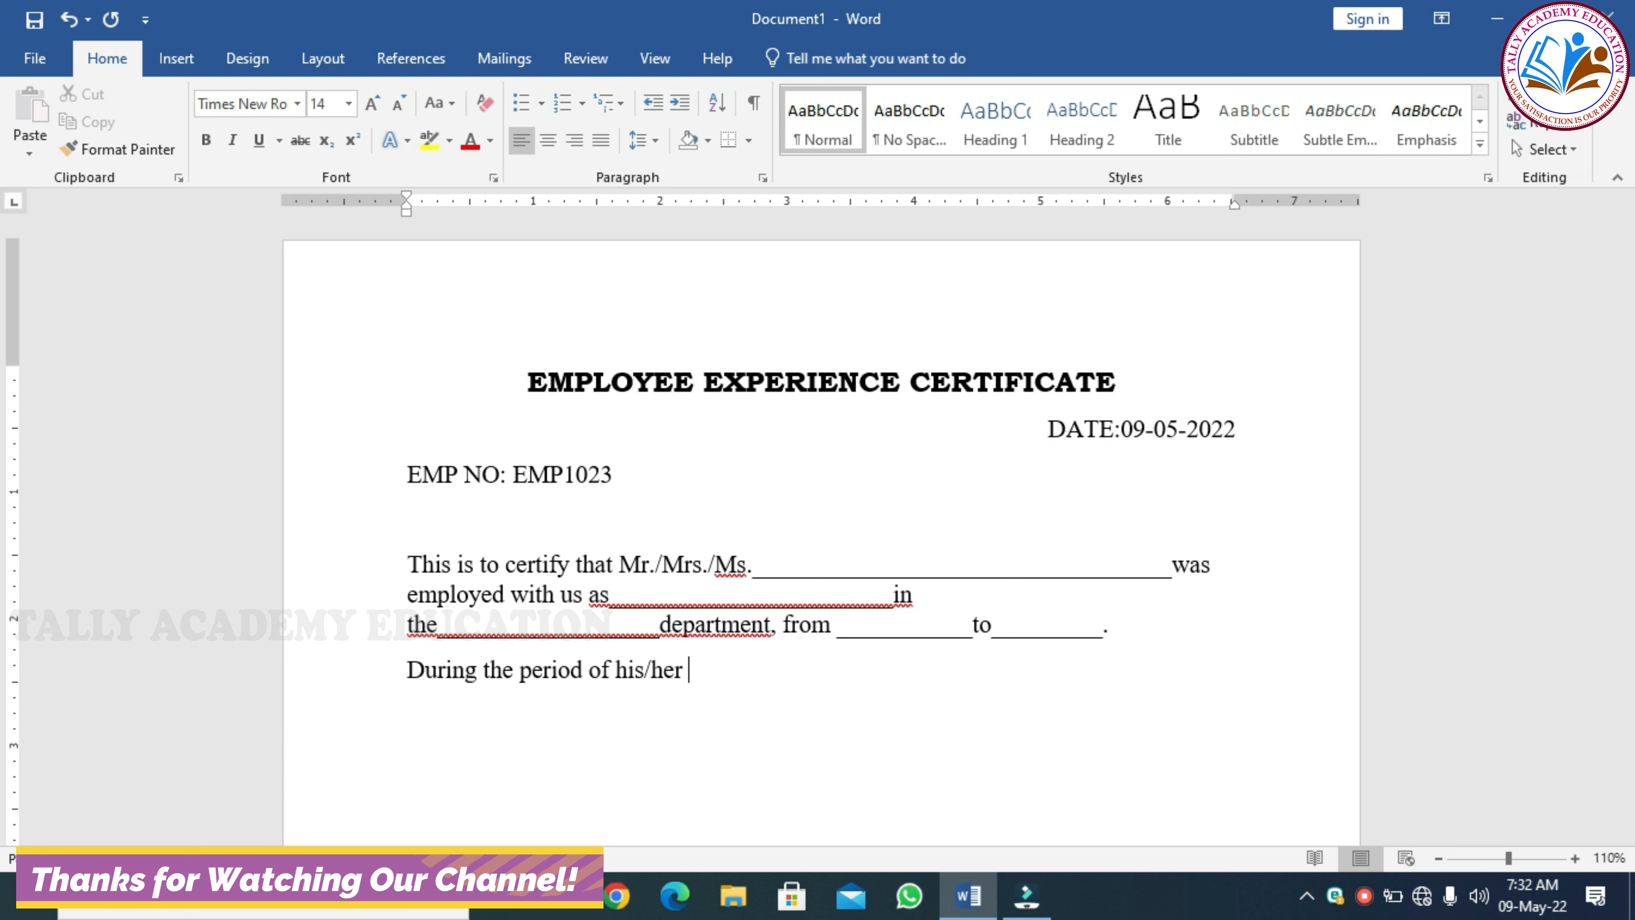
type("assignment ")
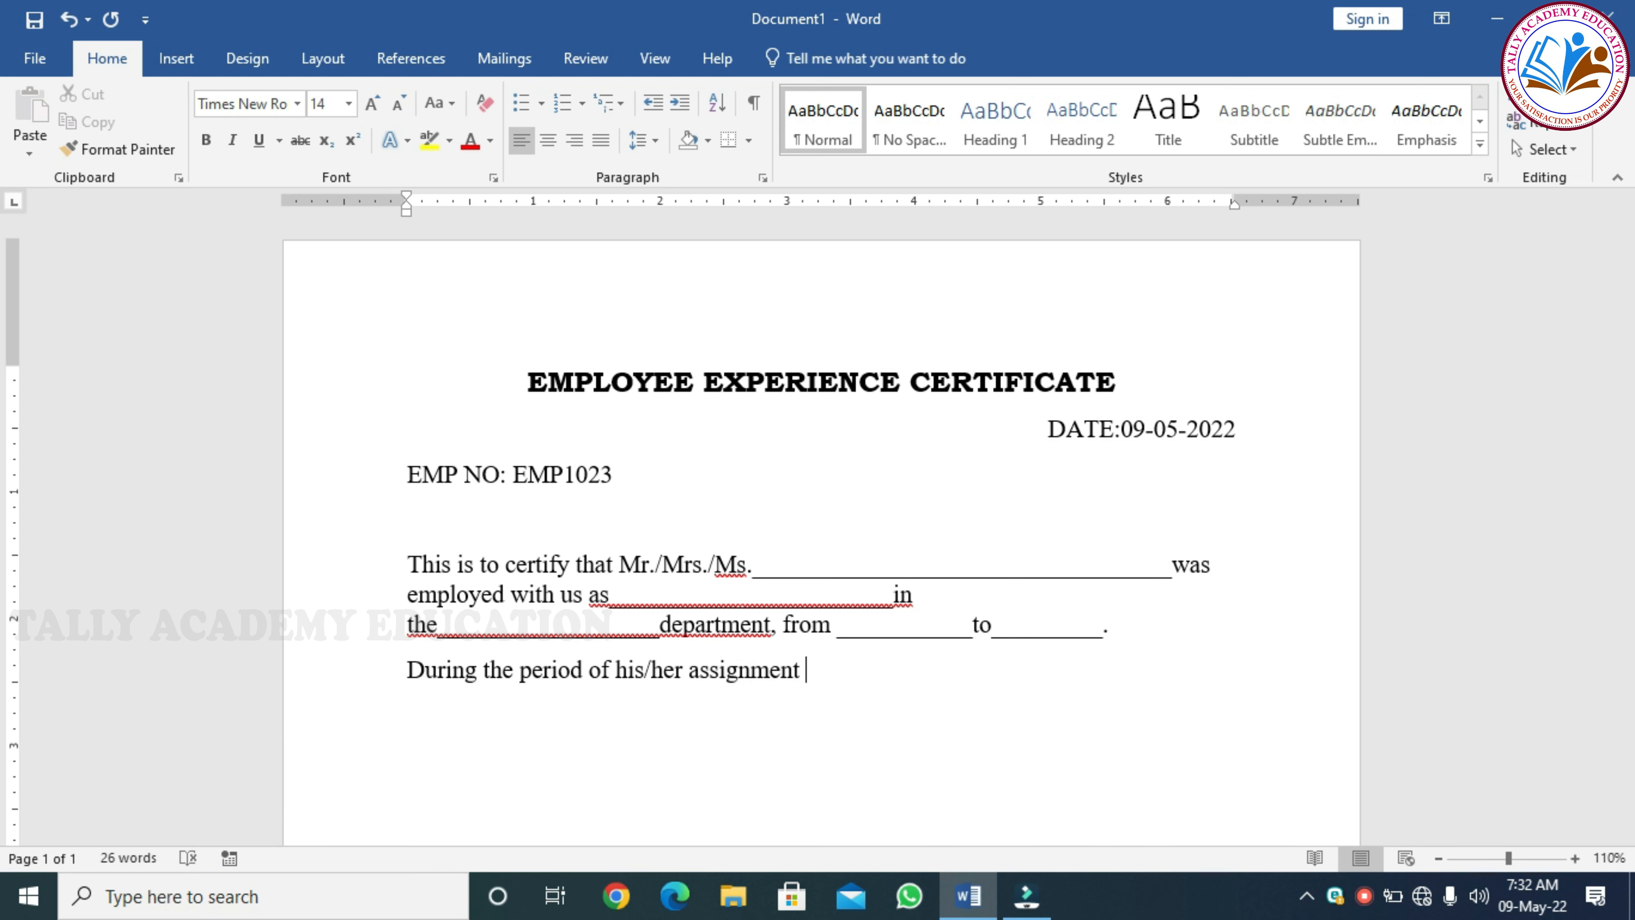
- Continue the second paragraph with "we found him", removing the mistyped wording after "we"
type("we foind ")
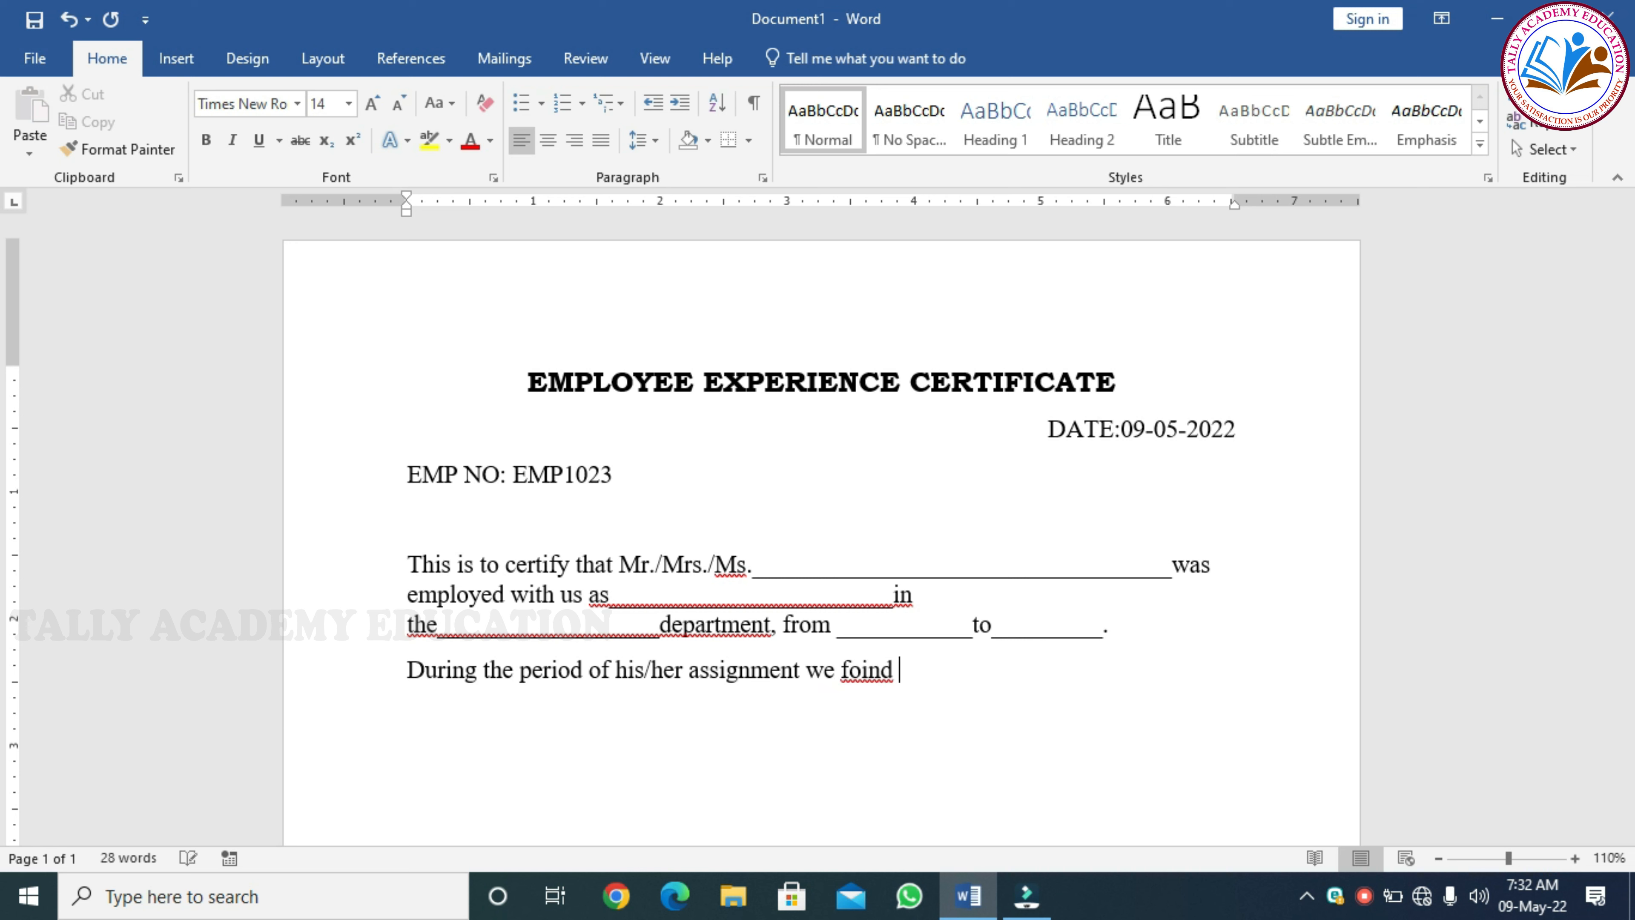
type("in/her sincere")
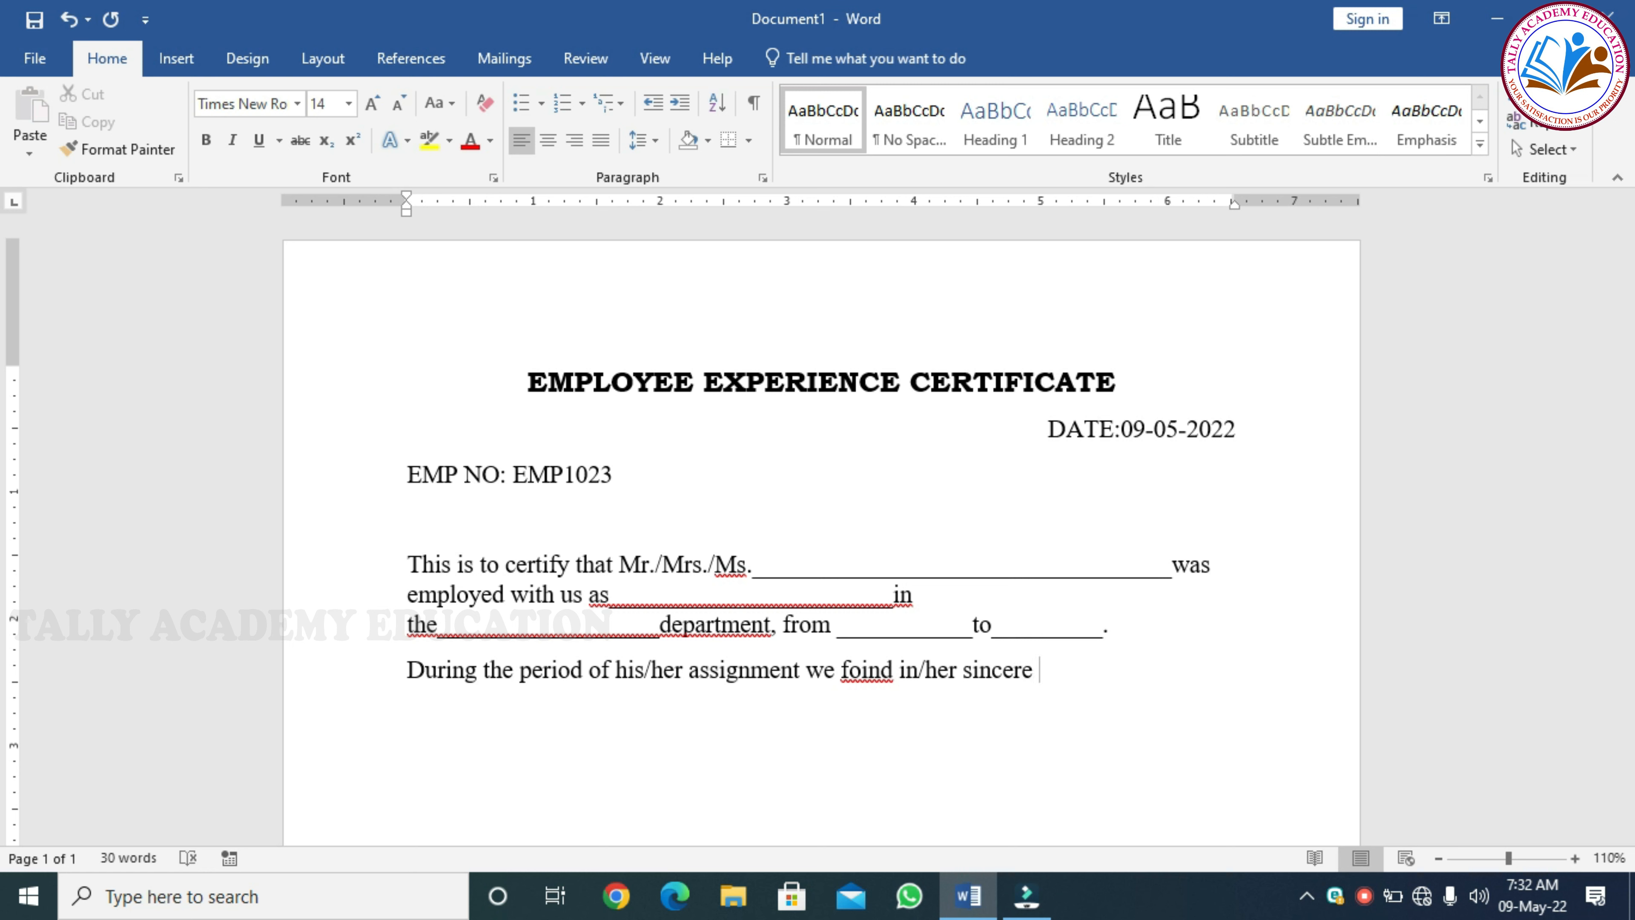
key("BackSpace")
key("BackSpace")
key("BackSpace")
key("BackSpace")
key("BackSpace")
key("BackSpace")
key("BackSpace")
key("BackSpace")
key("BackSpace")
key("BackSpace")
key("BackSpace")
key("BackSpace")
key("BackSpace")
key("BackSpace")
key("BackSpace")
key("BackSpace")
key("BackSpace")
key("BackSpace")
key("BackSpace")
key("BackSpace")
type("found him")
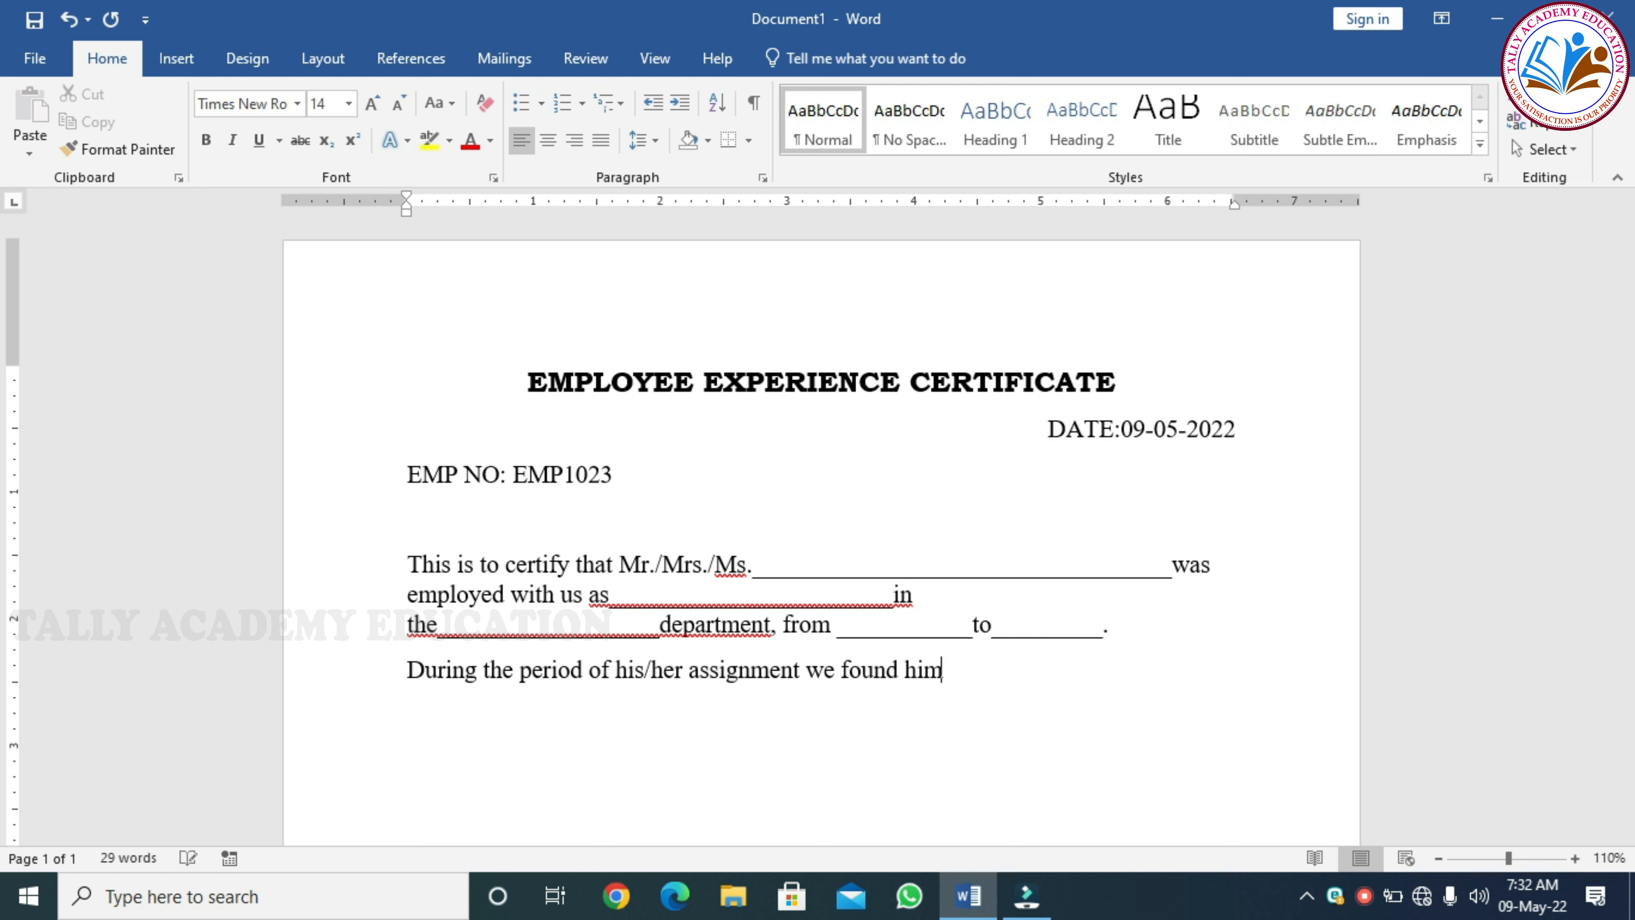
- Extend the paragraph with "/her sincer, hardworking and a keen learner.we wish him/her all the best in his endavours"
type(" /her sincer, hardworki")
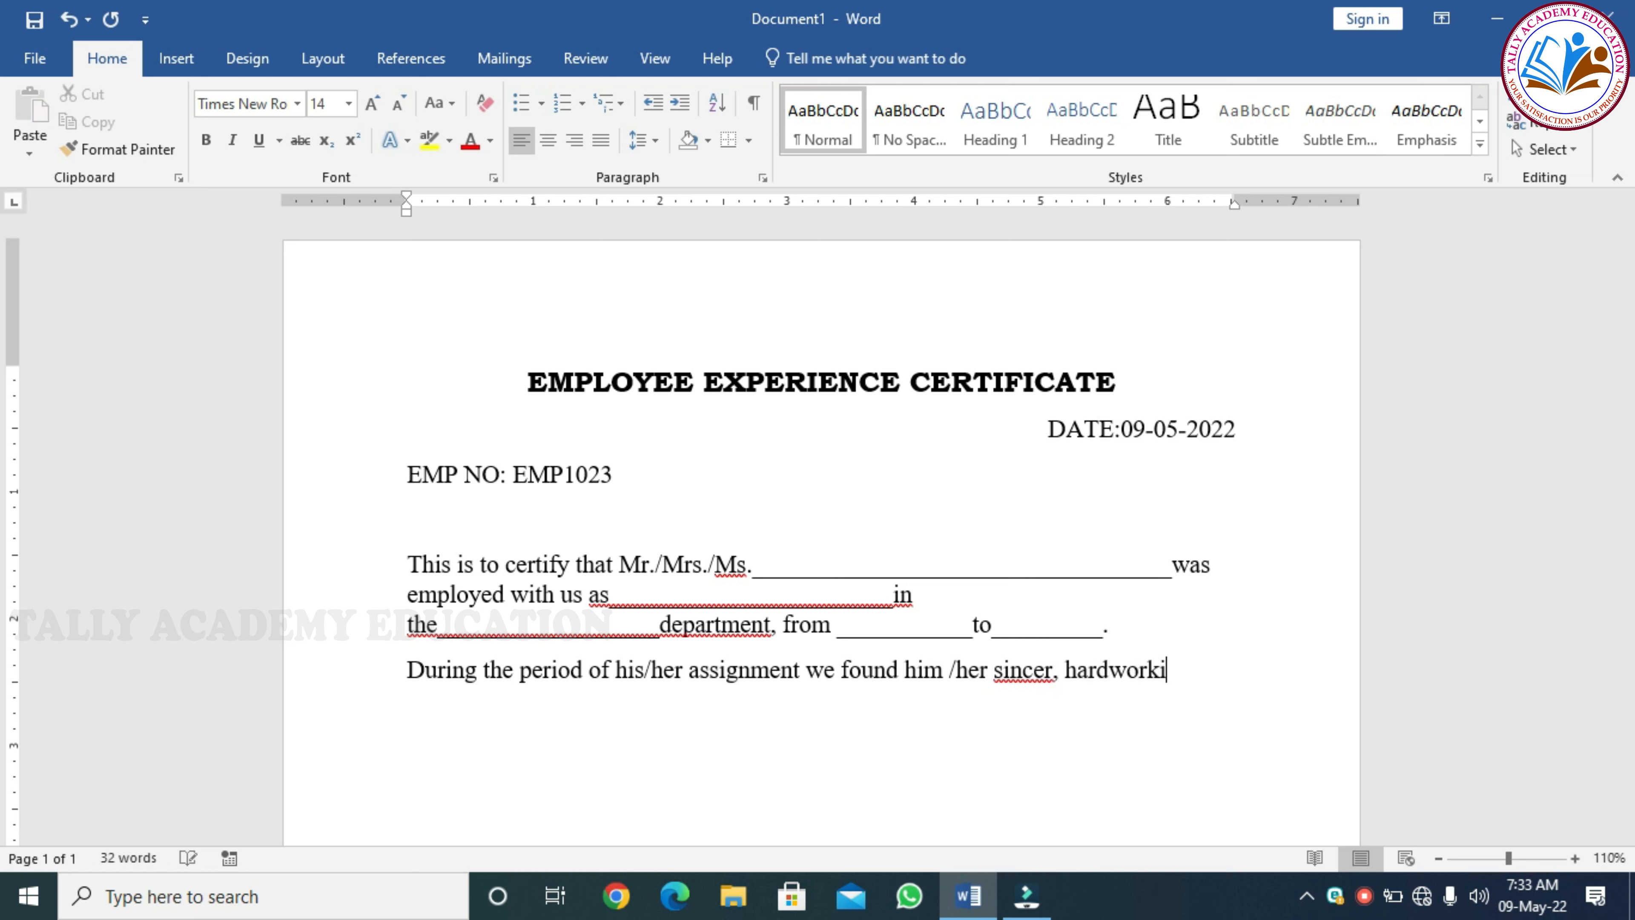
type("ng and a keen lear")
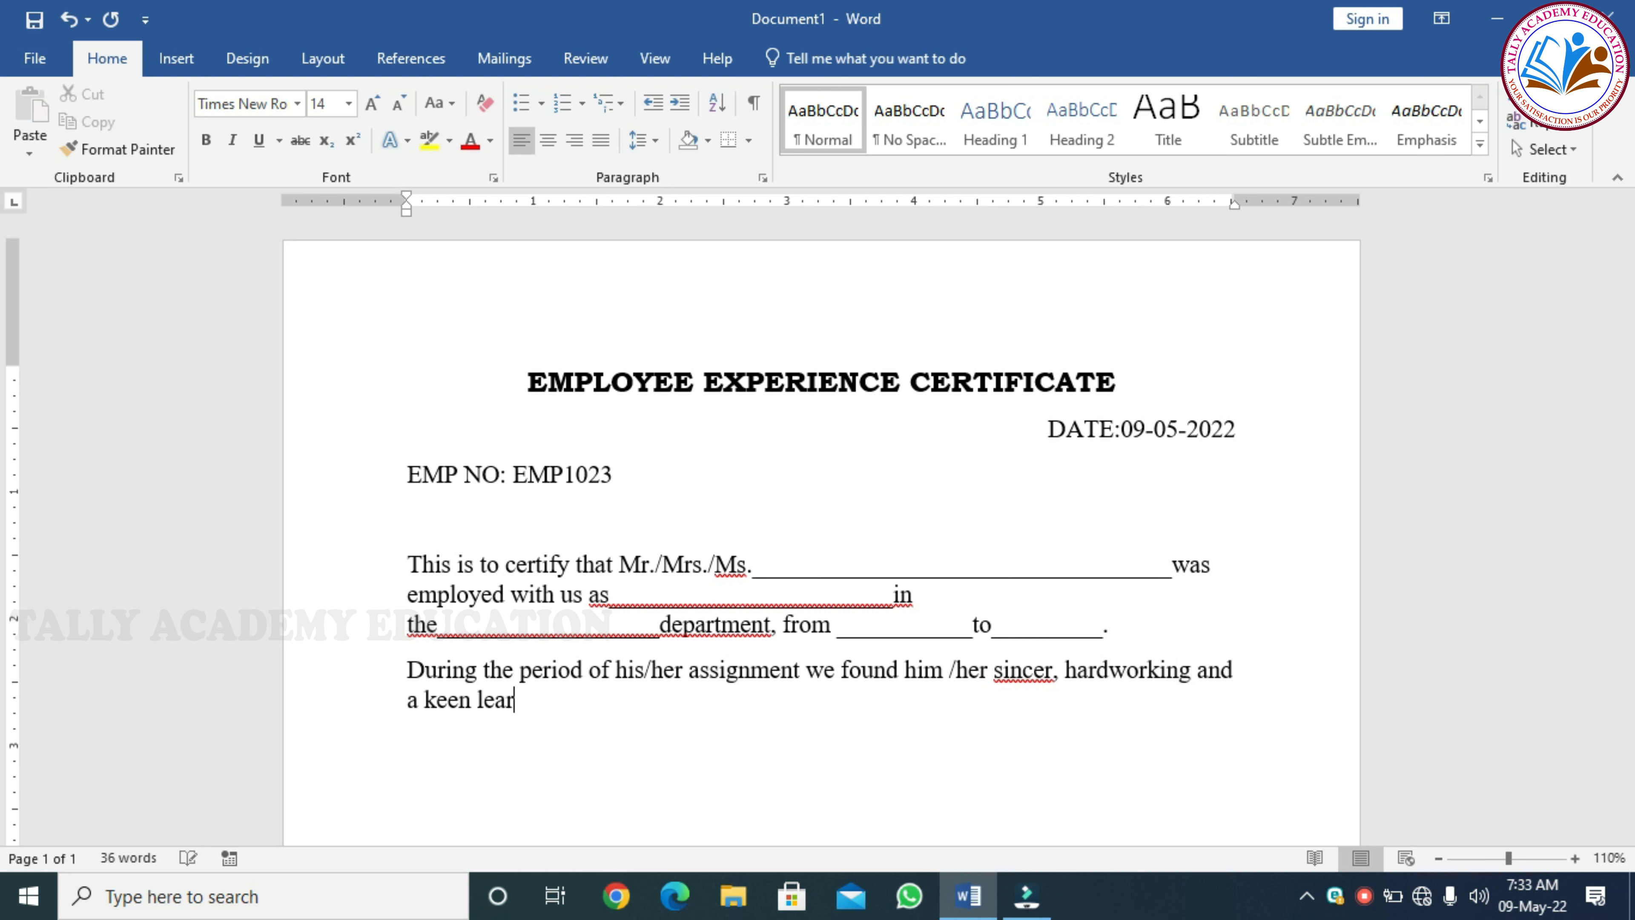
type("ner.we wish him/her all ")
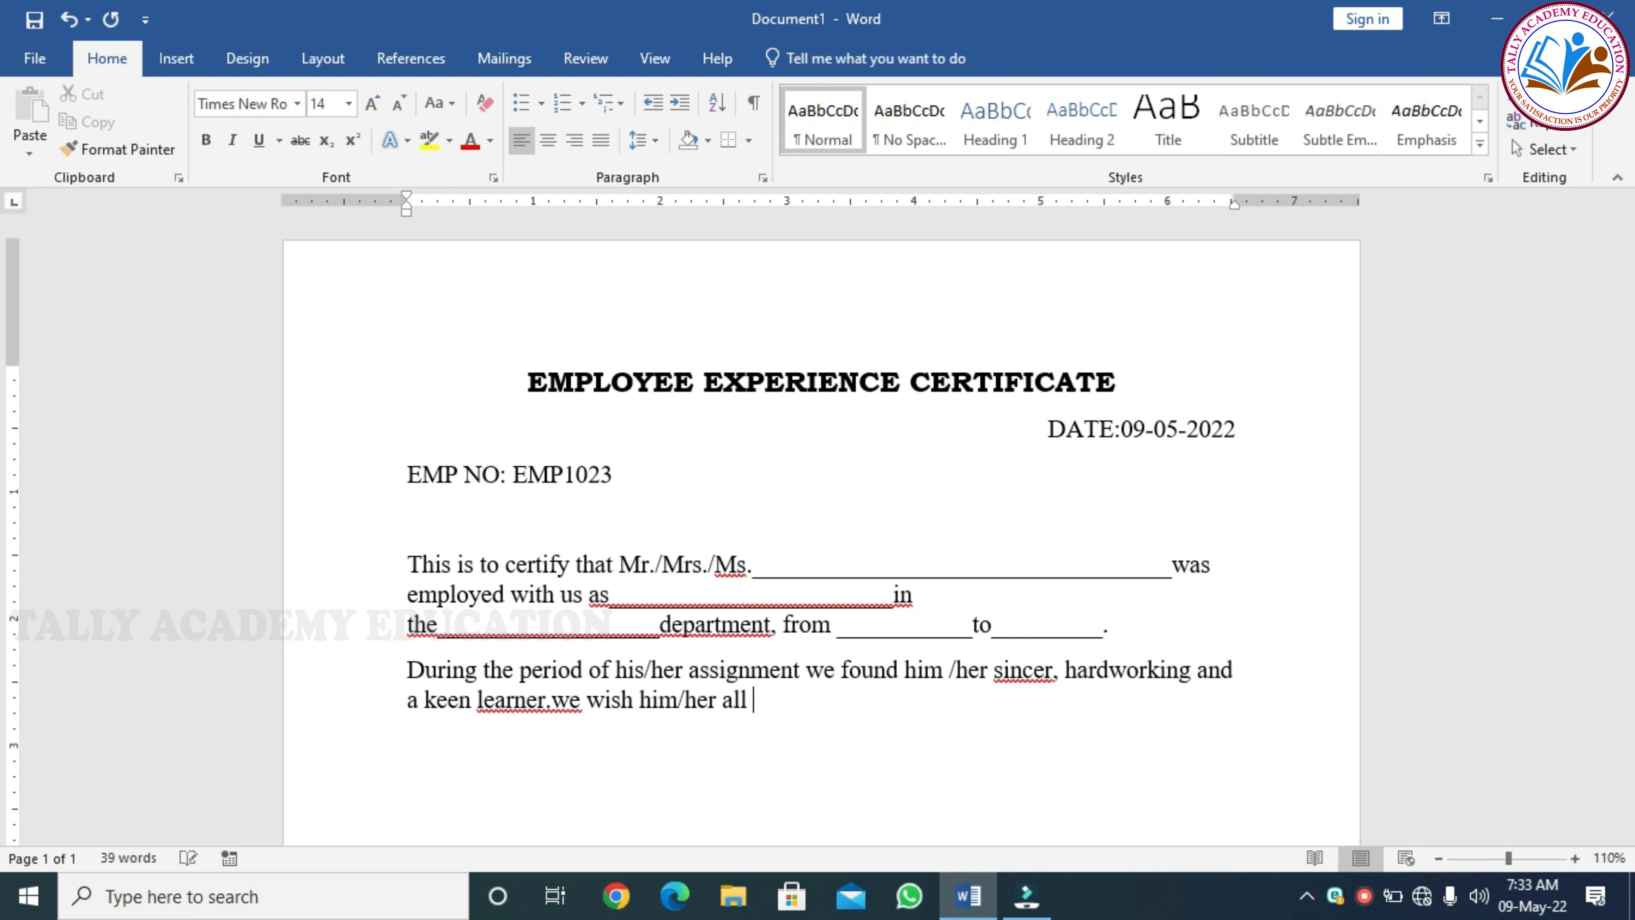
type("the best in his endavo")
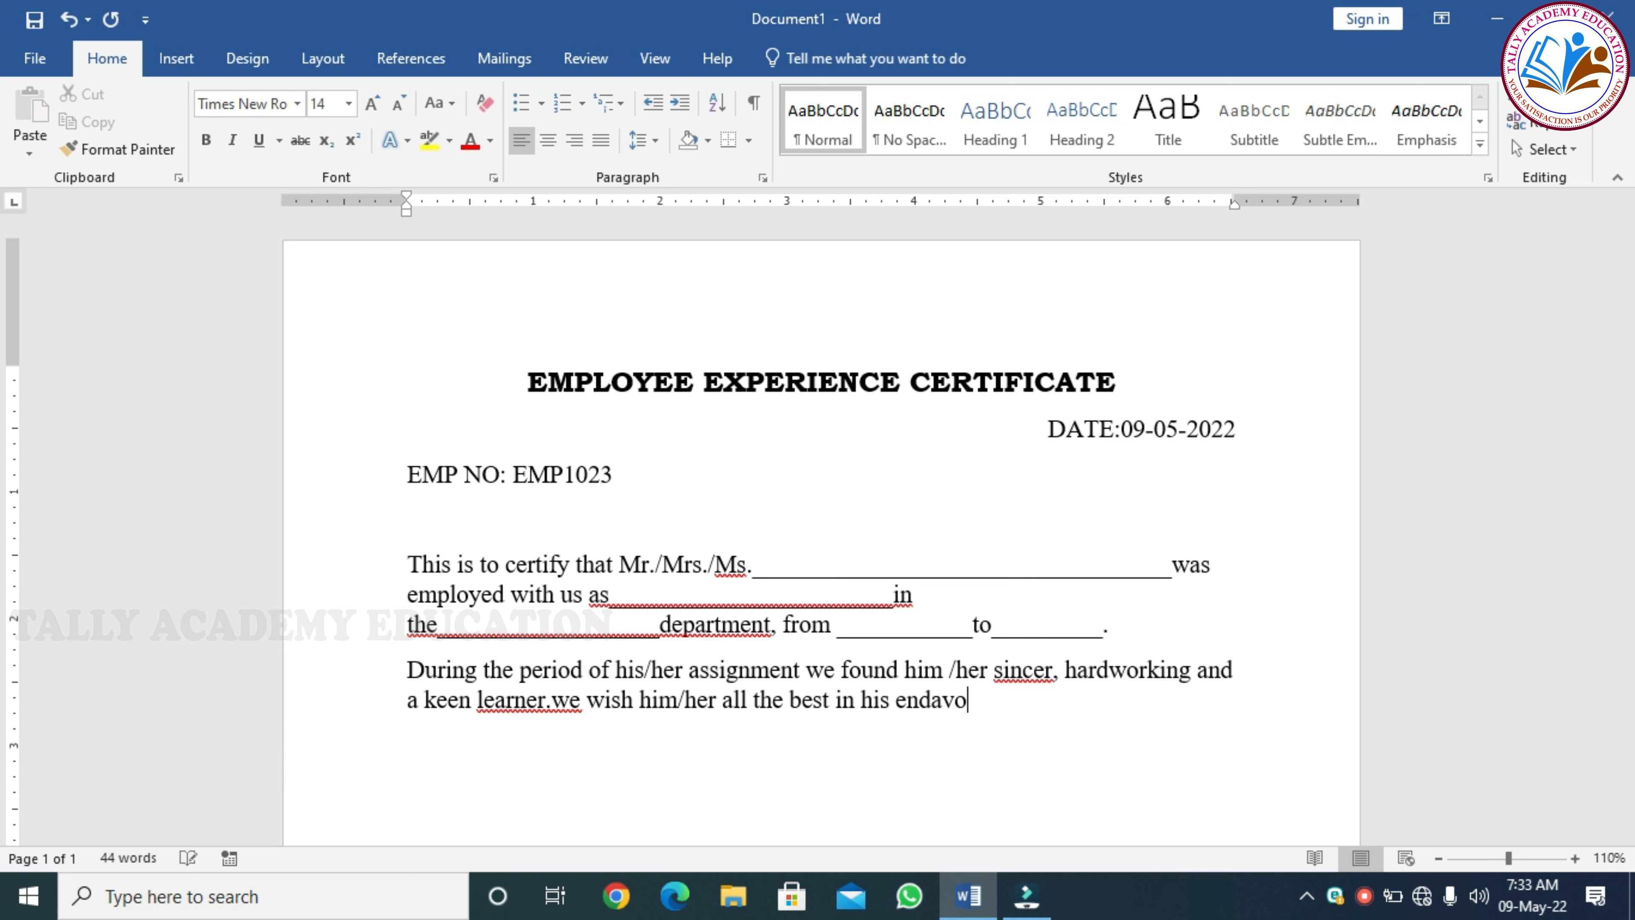
type("urs")
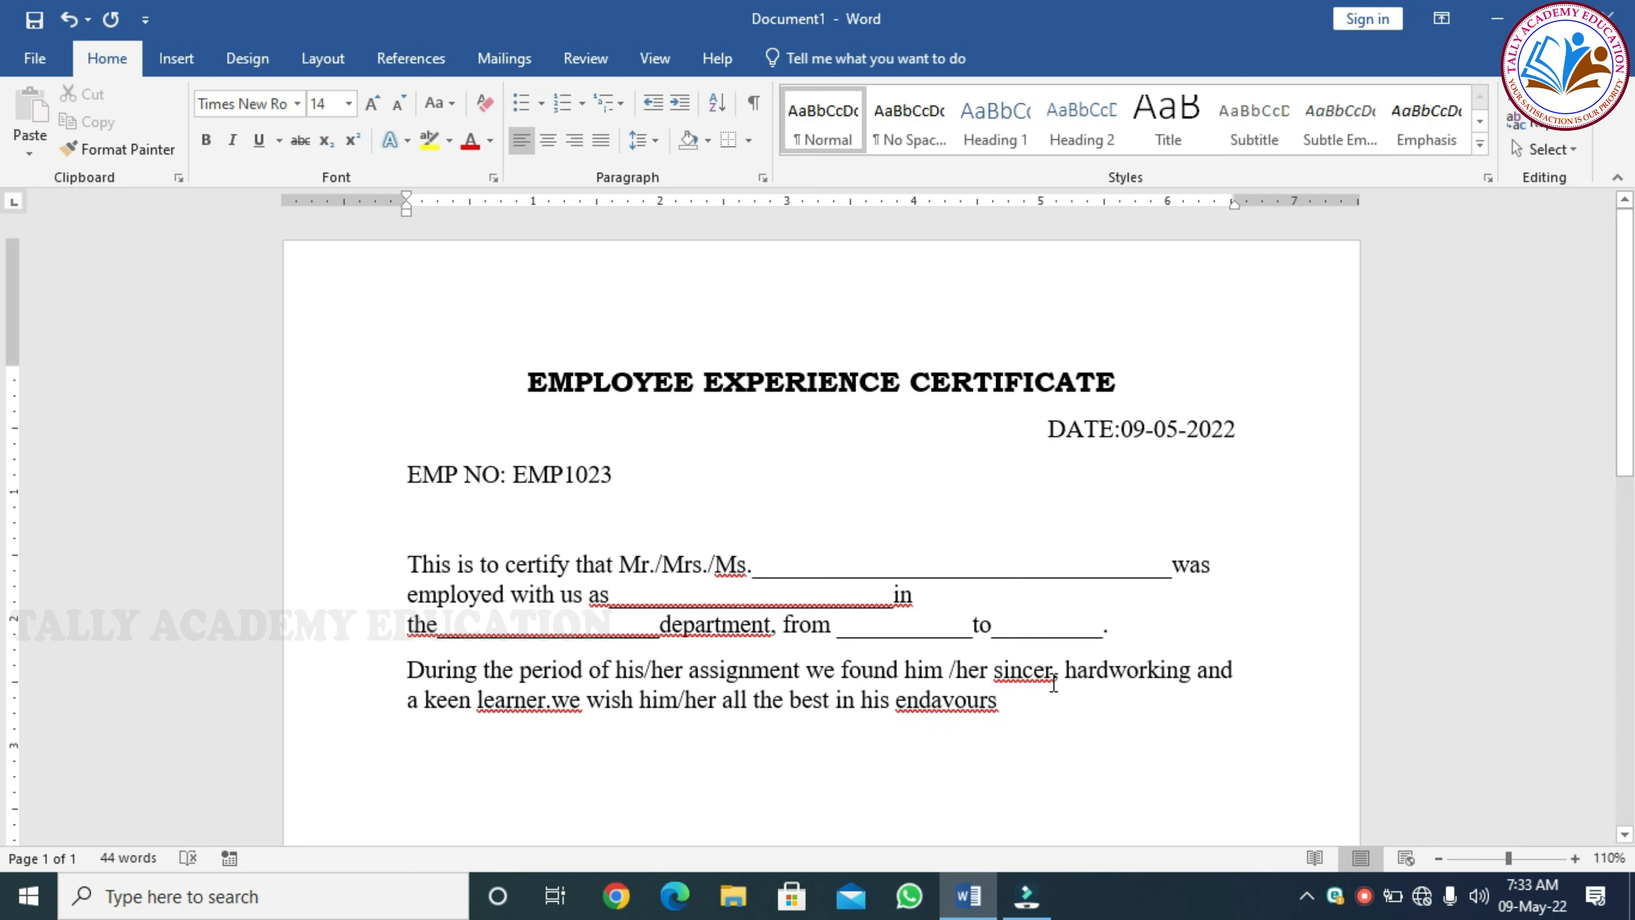
- Correct the spelling to "sincere" and "endeavors", add a space after "learner.", capitalize "We" and end the paragraph with a period
left_click(1054, 681)
type("e")
right_click(1016, 703)
left_click(929, 283)
left_click(594, 701)
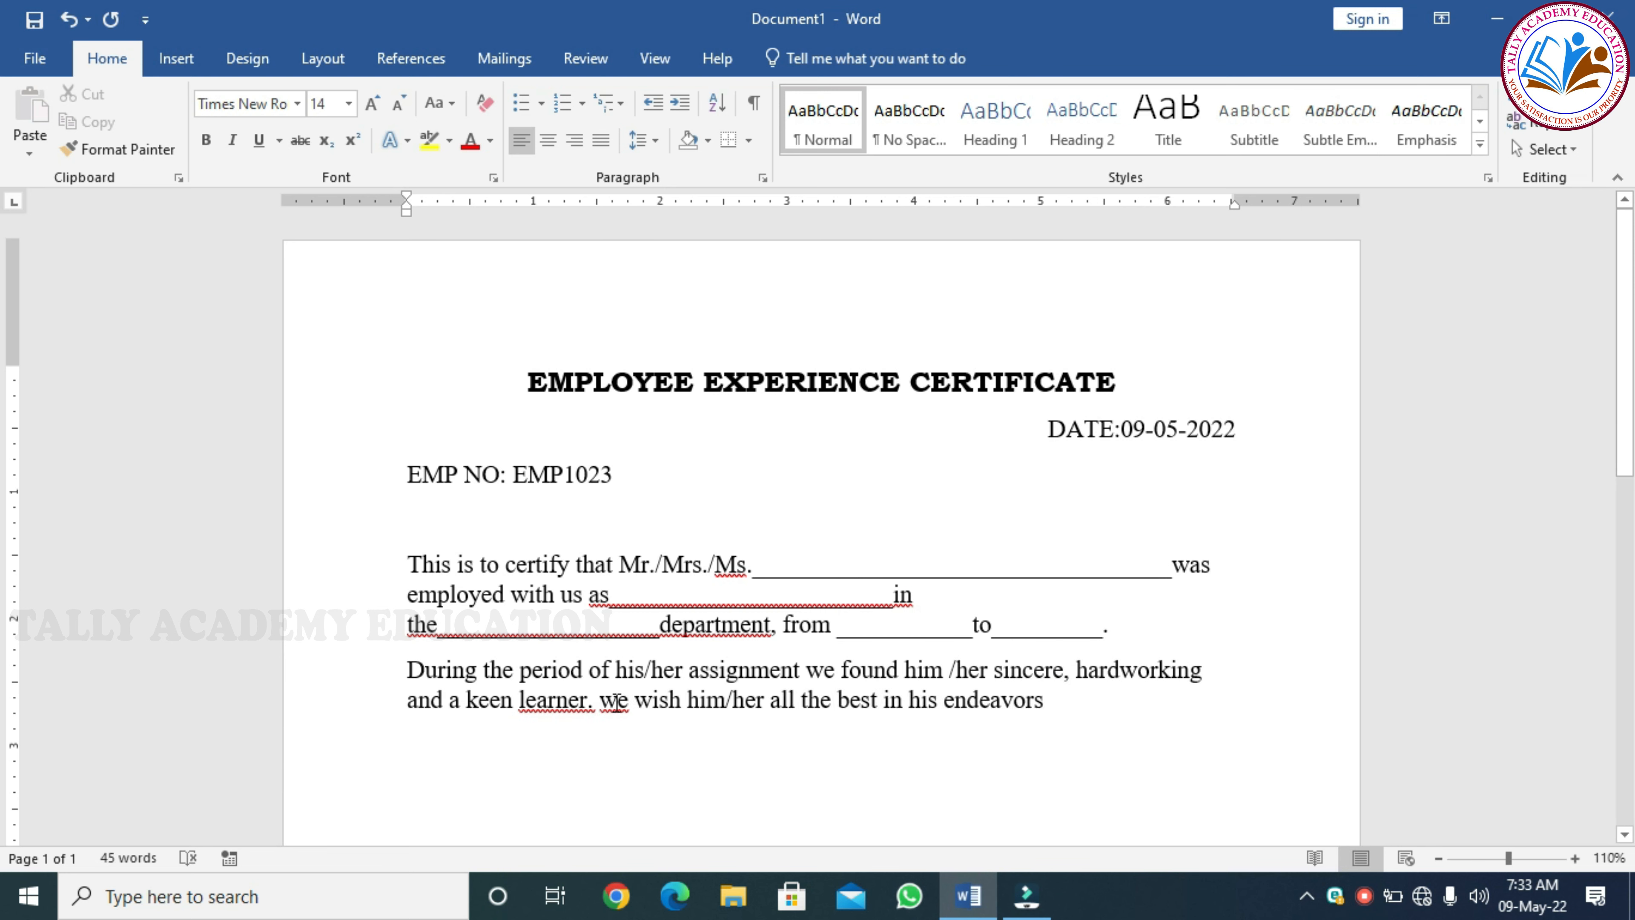
left_click(627, 705)
key("Delete")
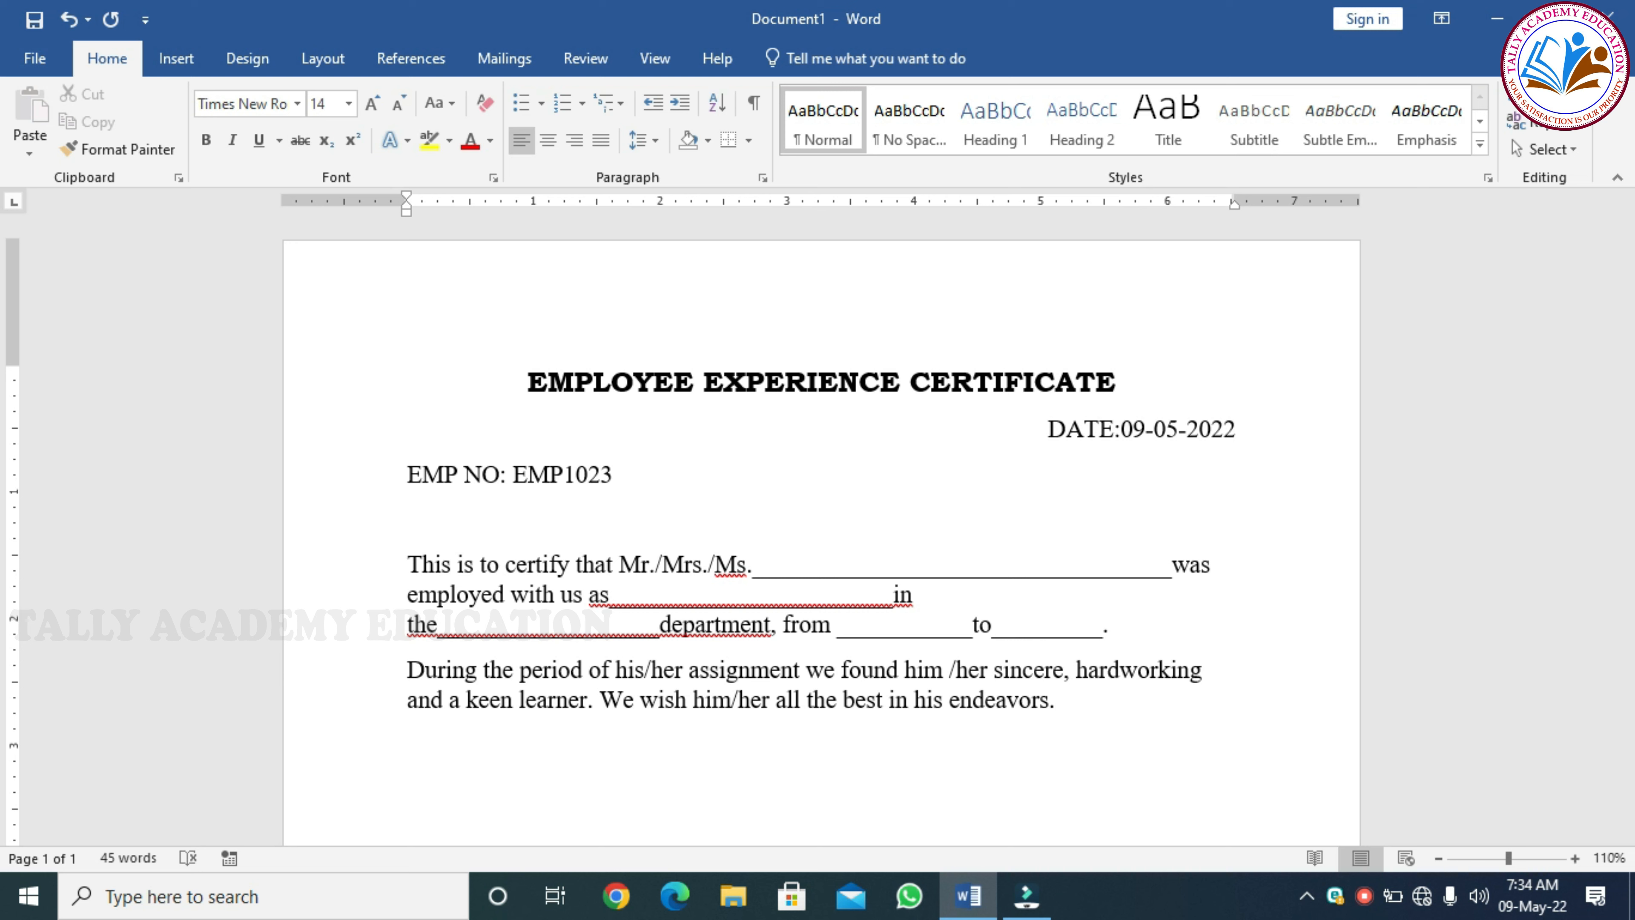
- Leave empty lines below the body text and add "For the" followed by a long underscore blank
key("Return")
type("For the")
key("Return")
key("Return")
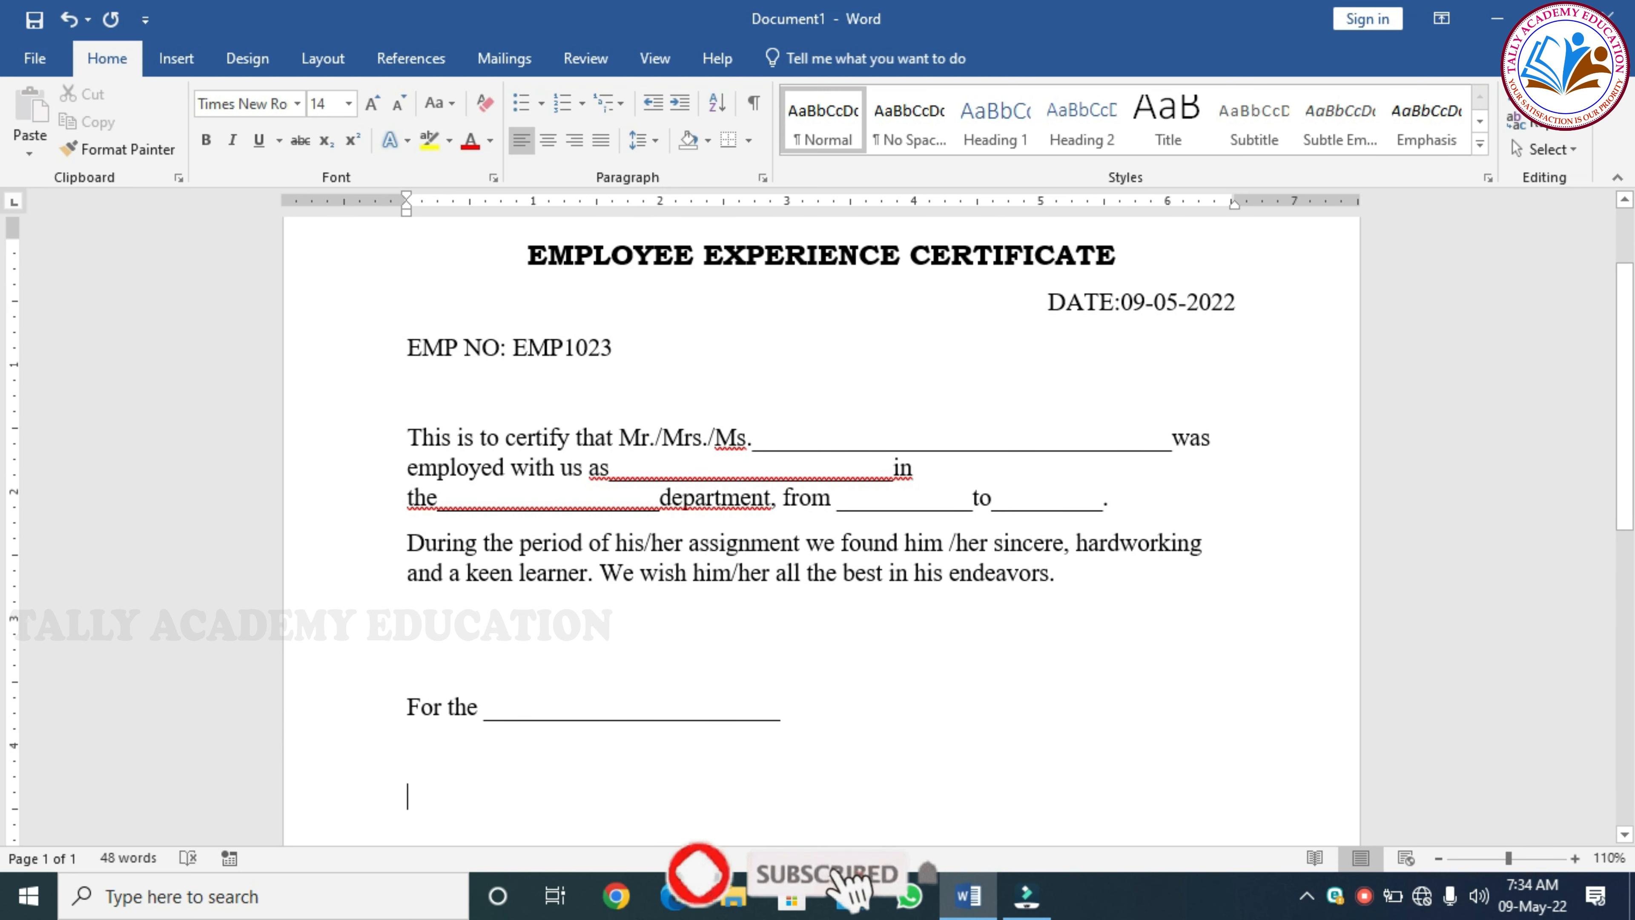
- Below the "For the" line, add "Authority signature" followed by a long underscore blank
type("auth")
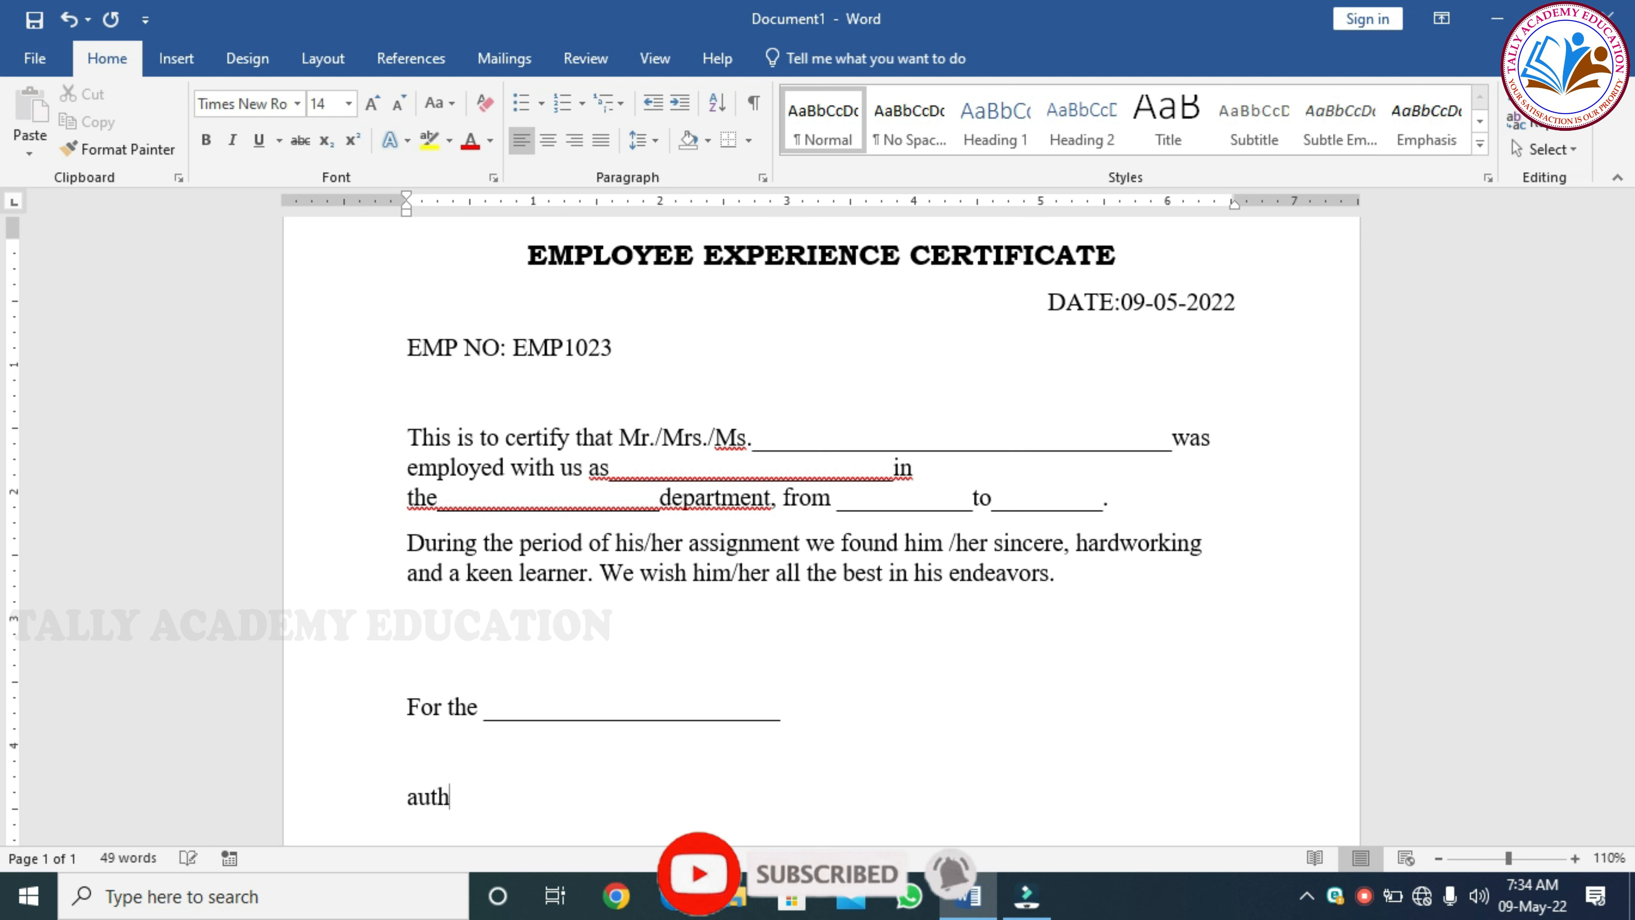
type("oru")
key("BackSpace")
type("ity ")
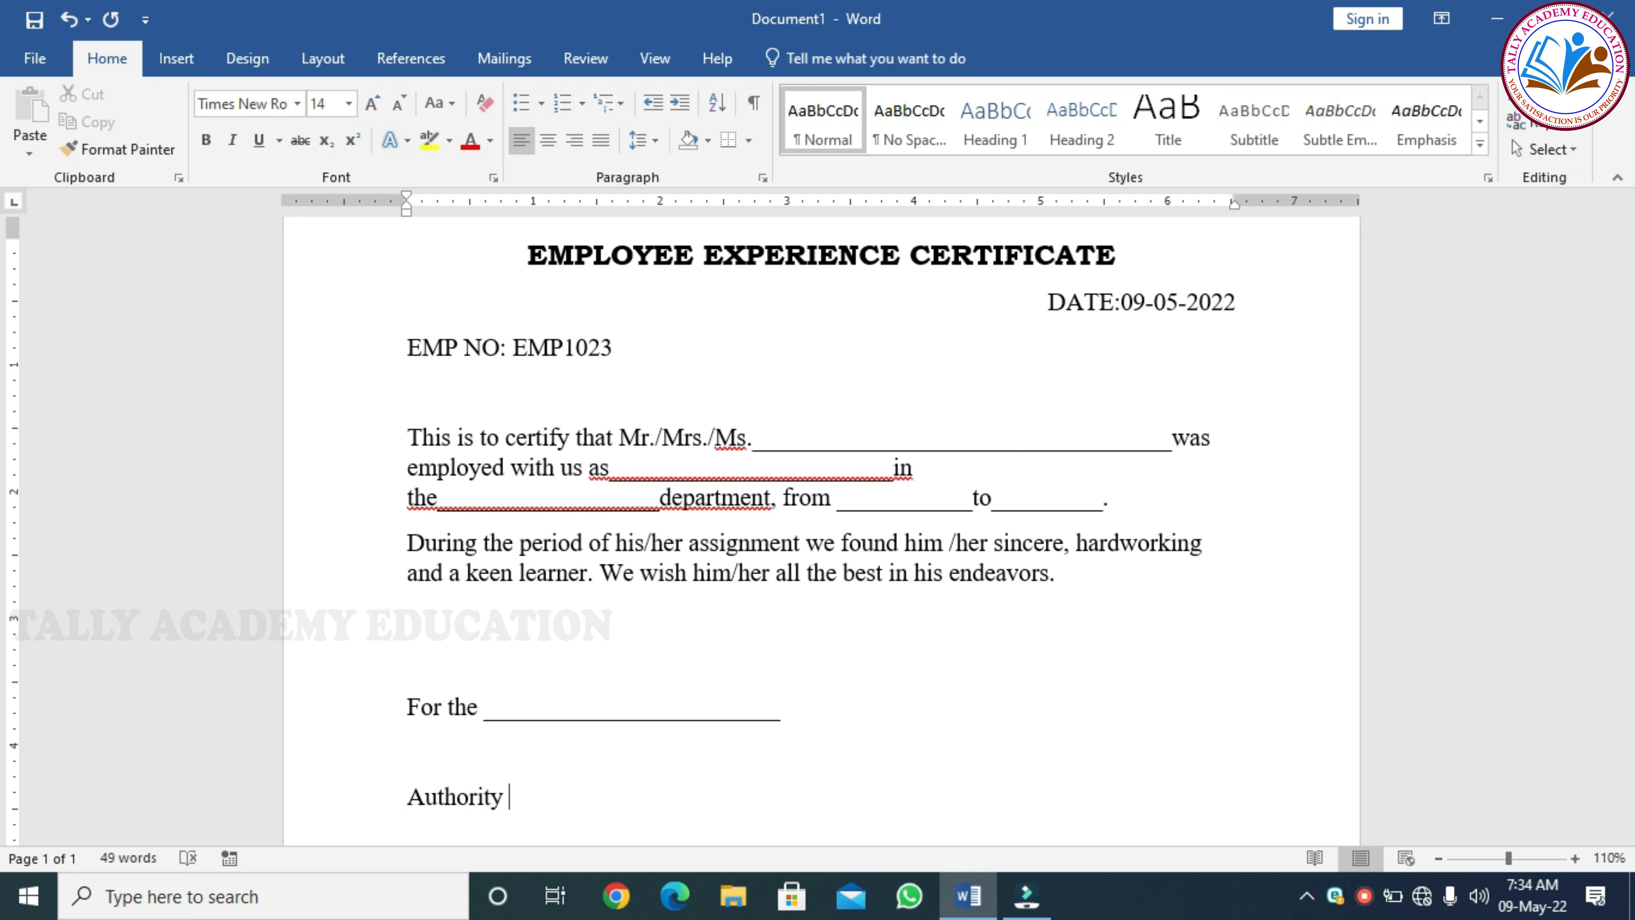
type("sig")
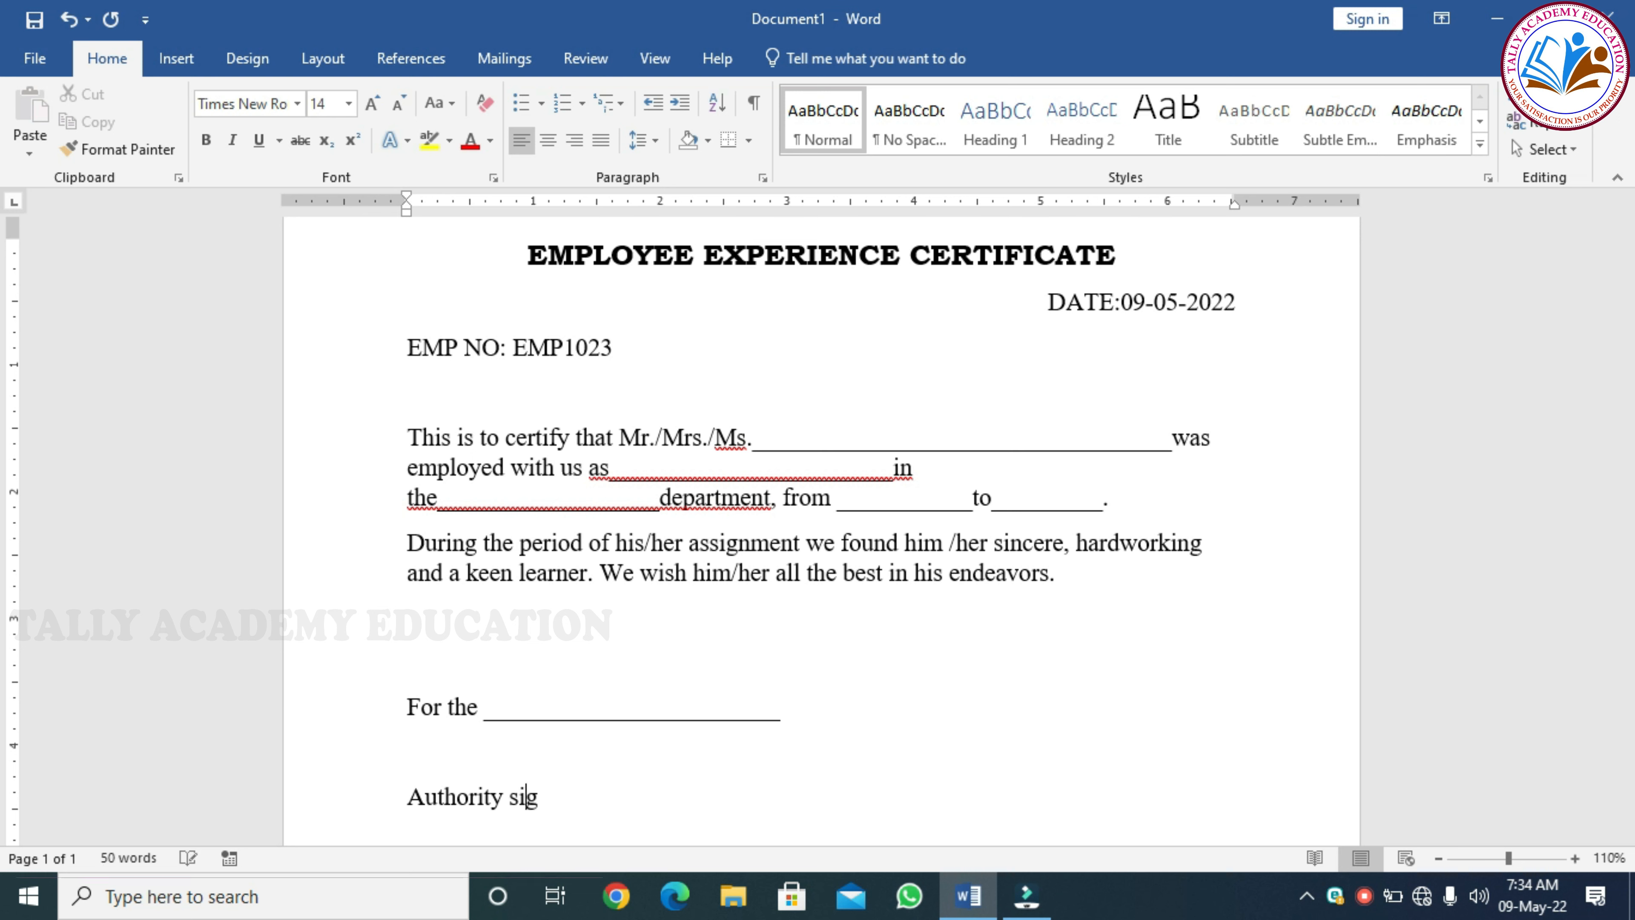
type("nature ")
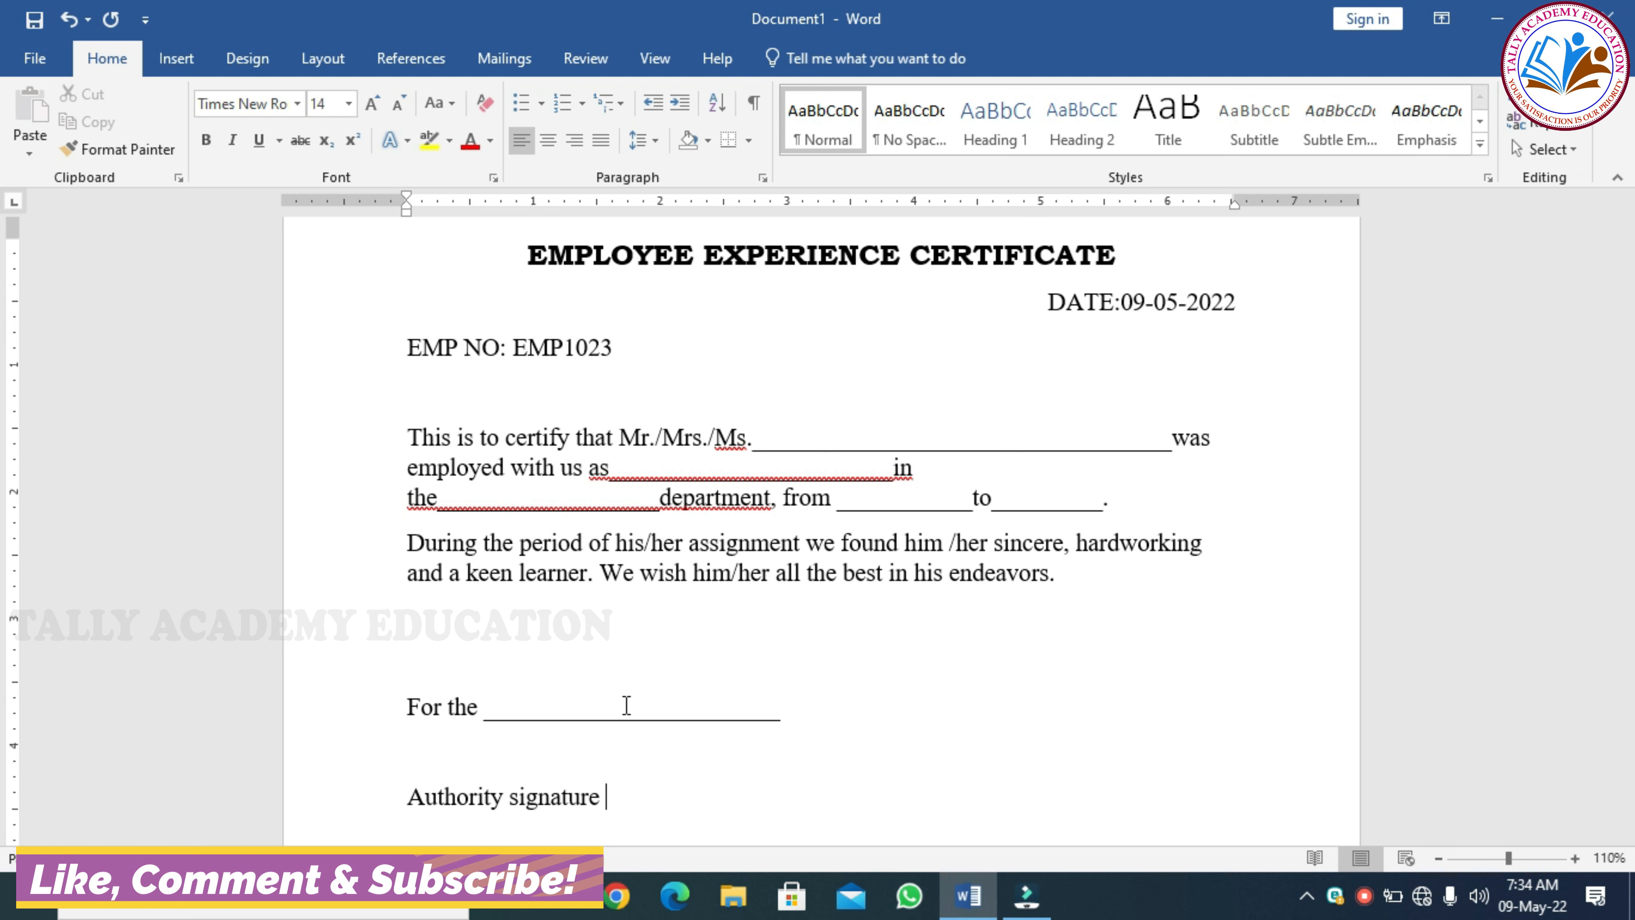
type("_________")
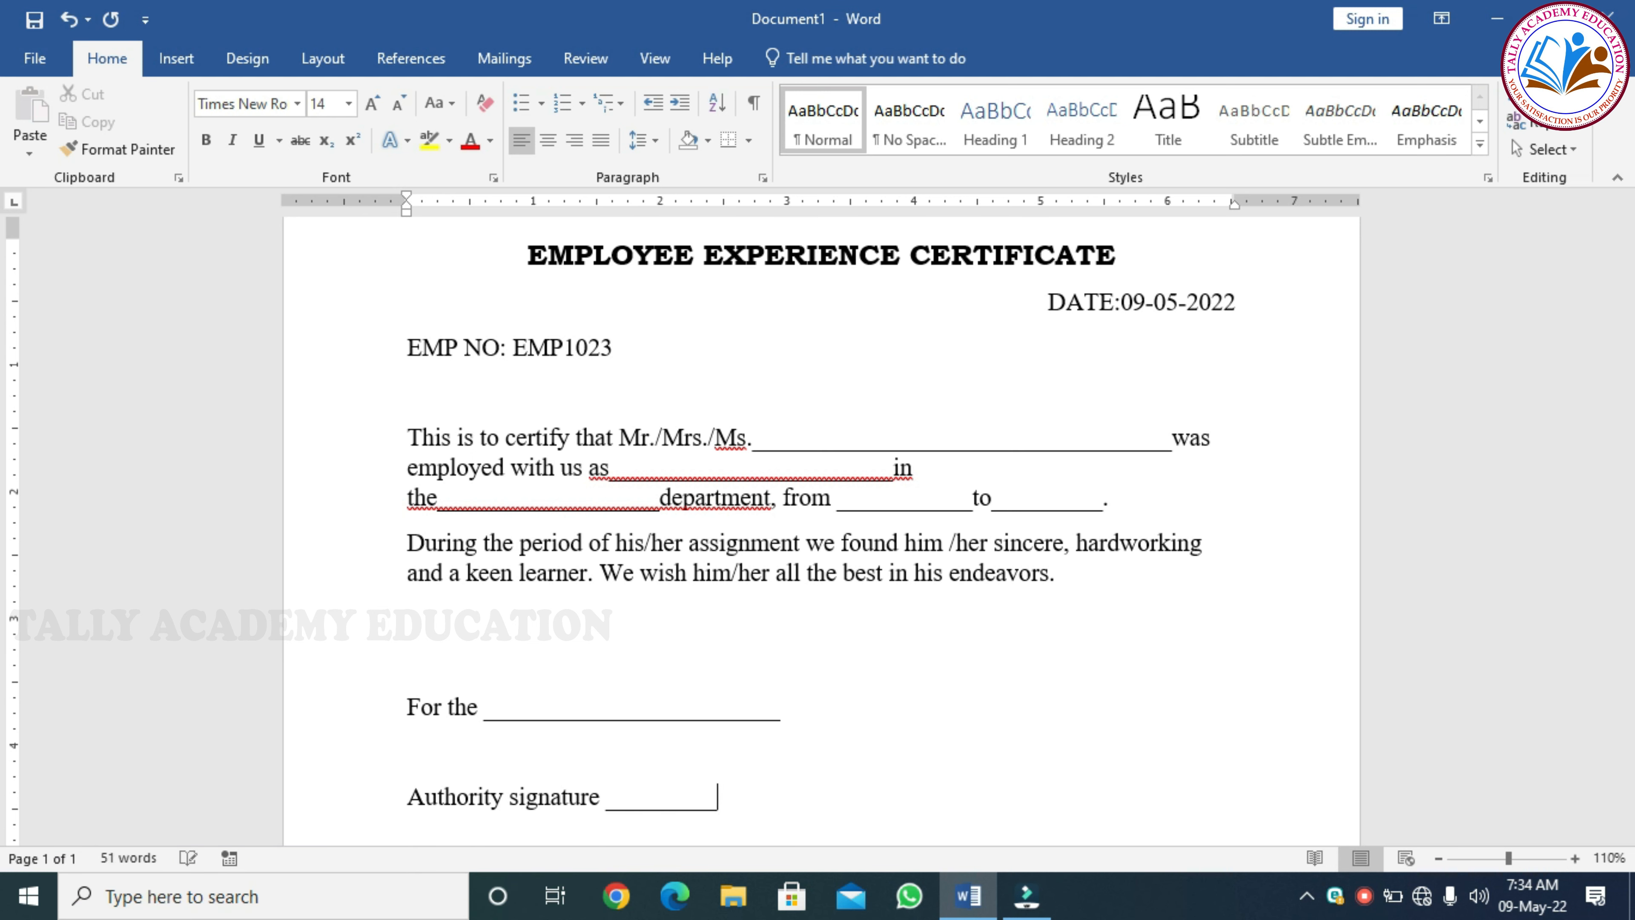
type("_______________________")
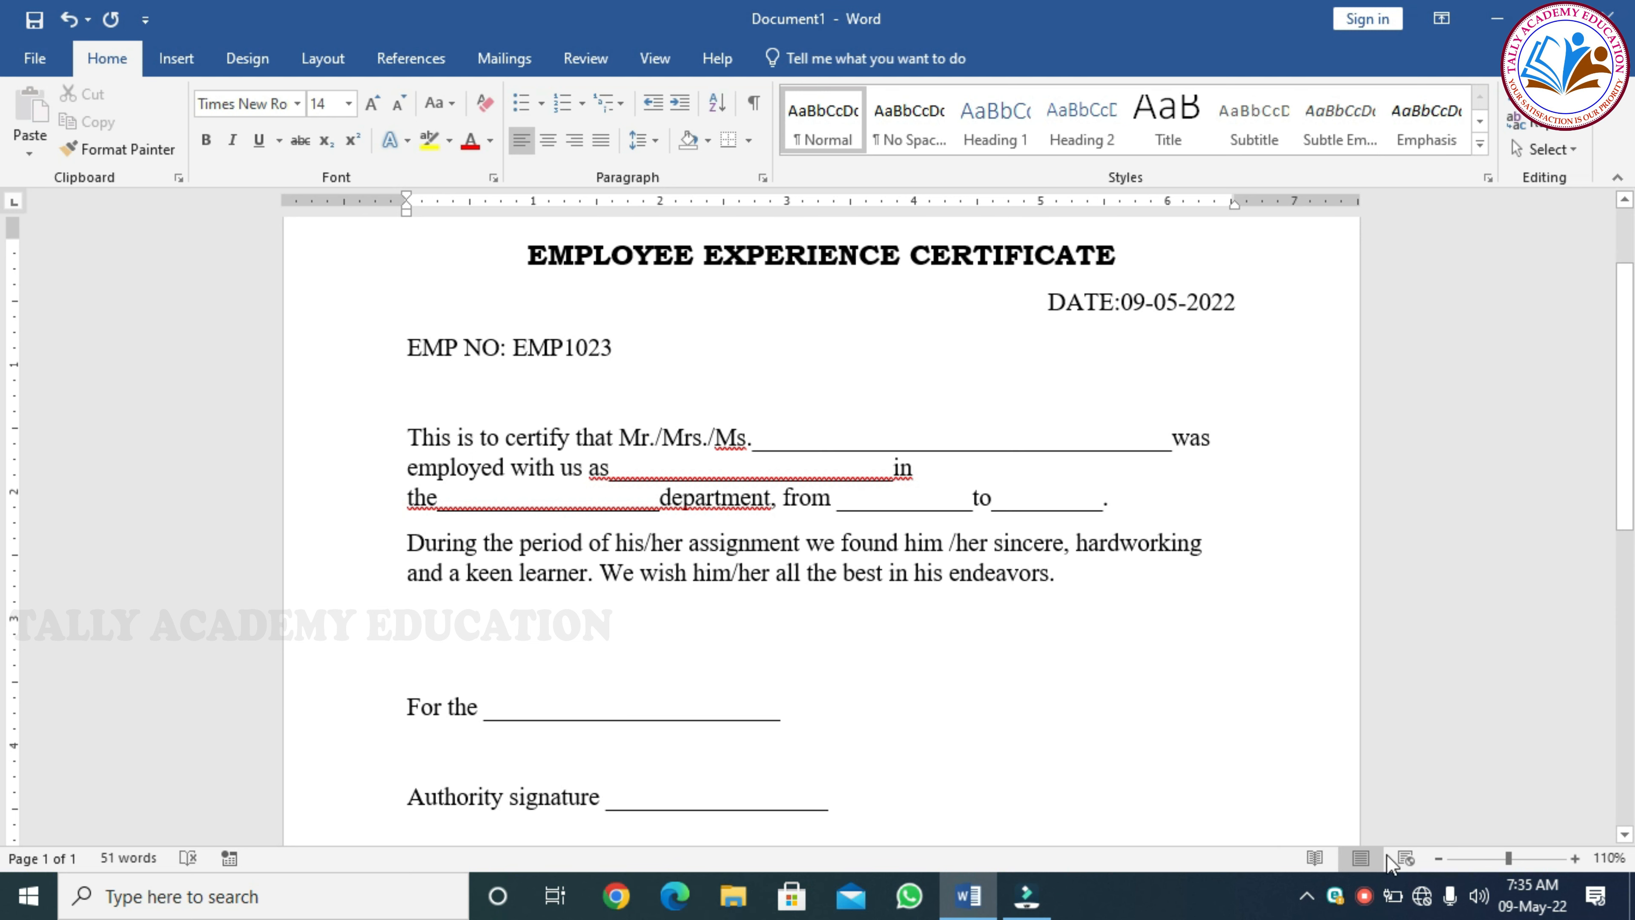
- Zoom the document out to 60% to review the certificate's layout on the page
left_click(1438, 857)
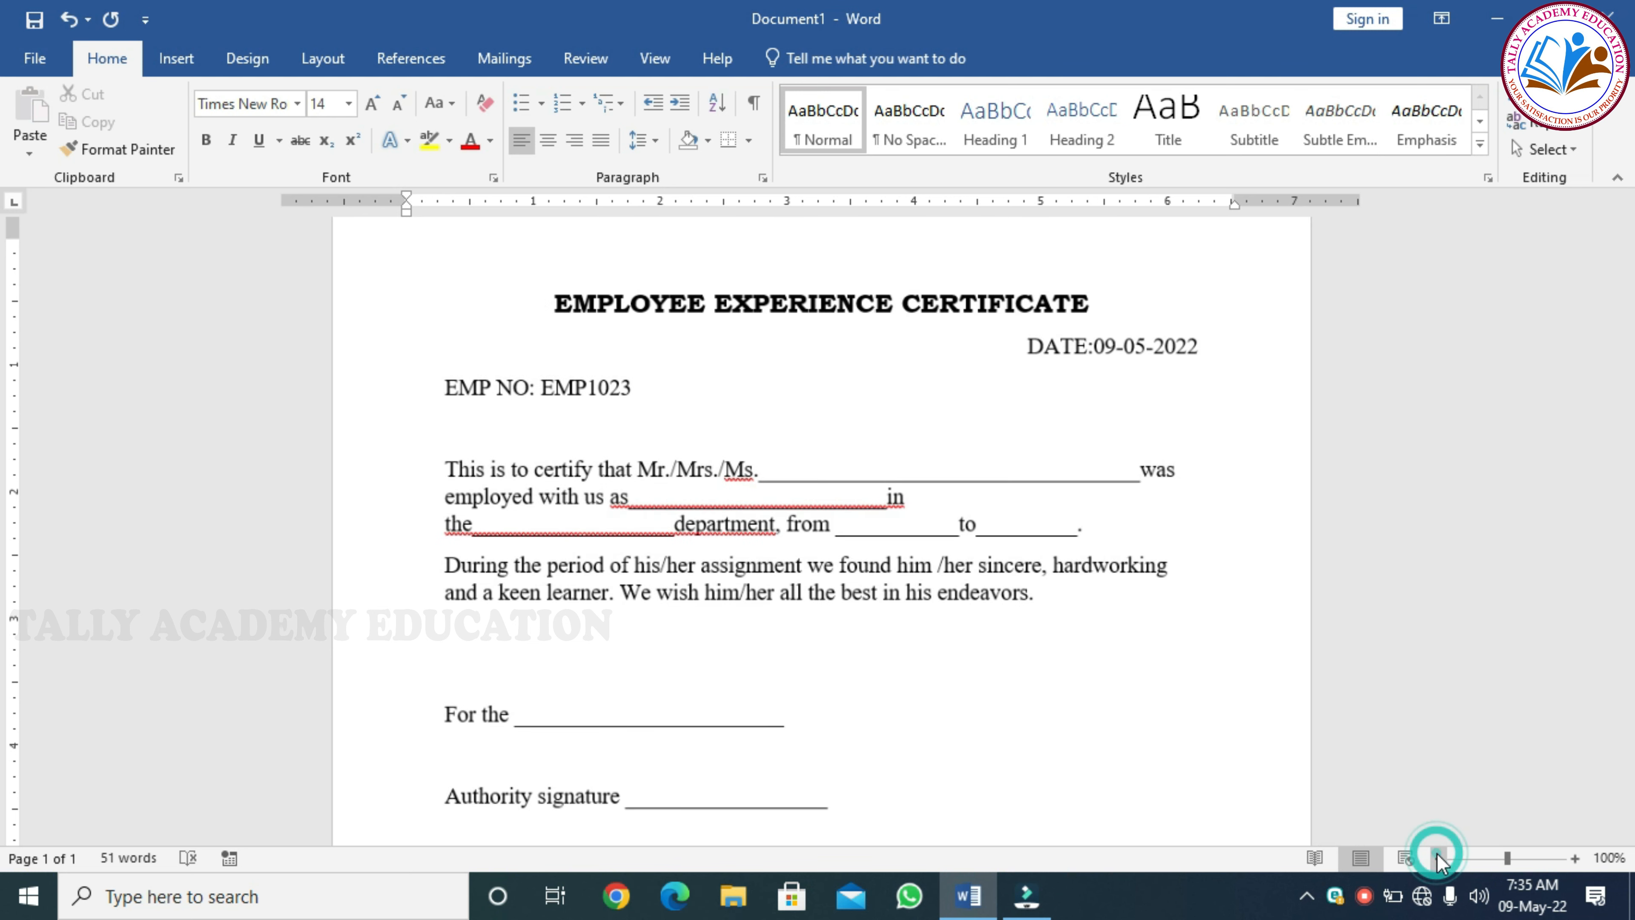
left_click(1437, 857)
left_click(1438, 857)
left_click(1438, 857)
left_click(1438, 857)
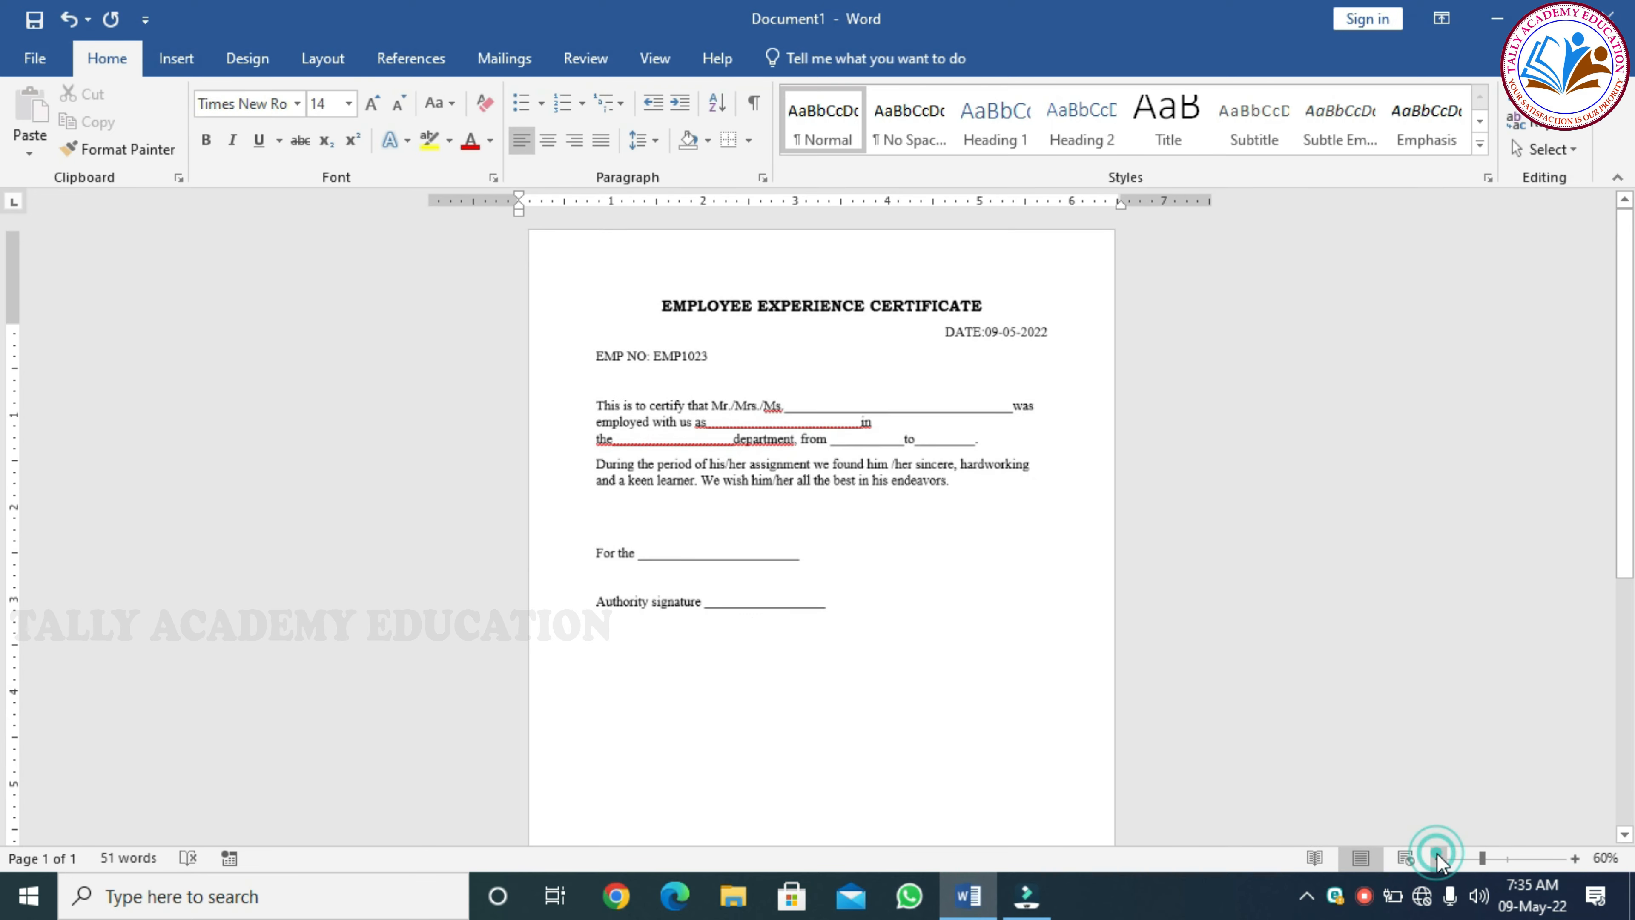
- Insert one empty line above the certificate heading and another between the heading and the date
left_click(1438, 857)
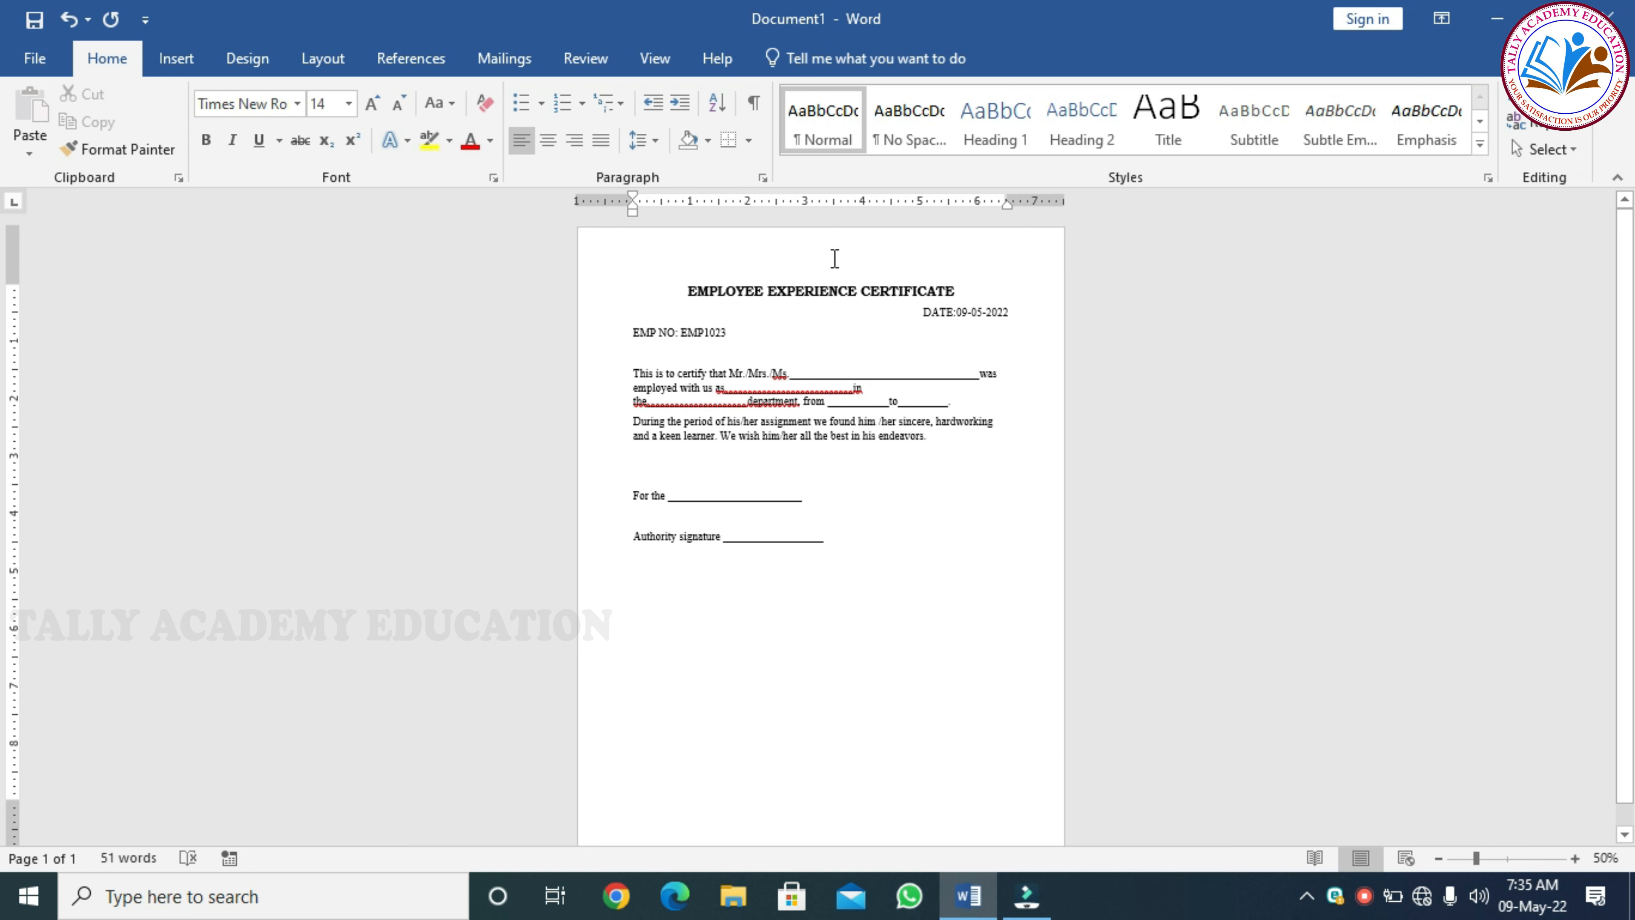
left_click(681, 290)
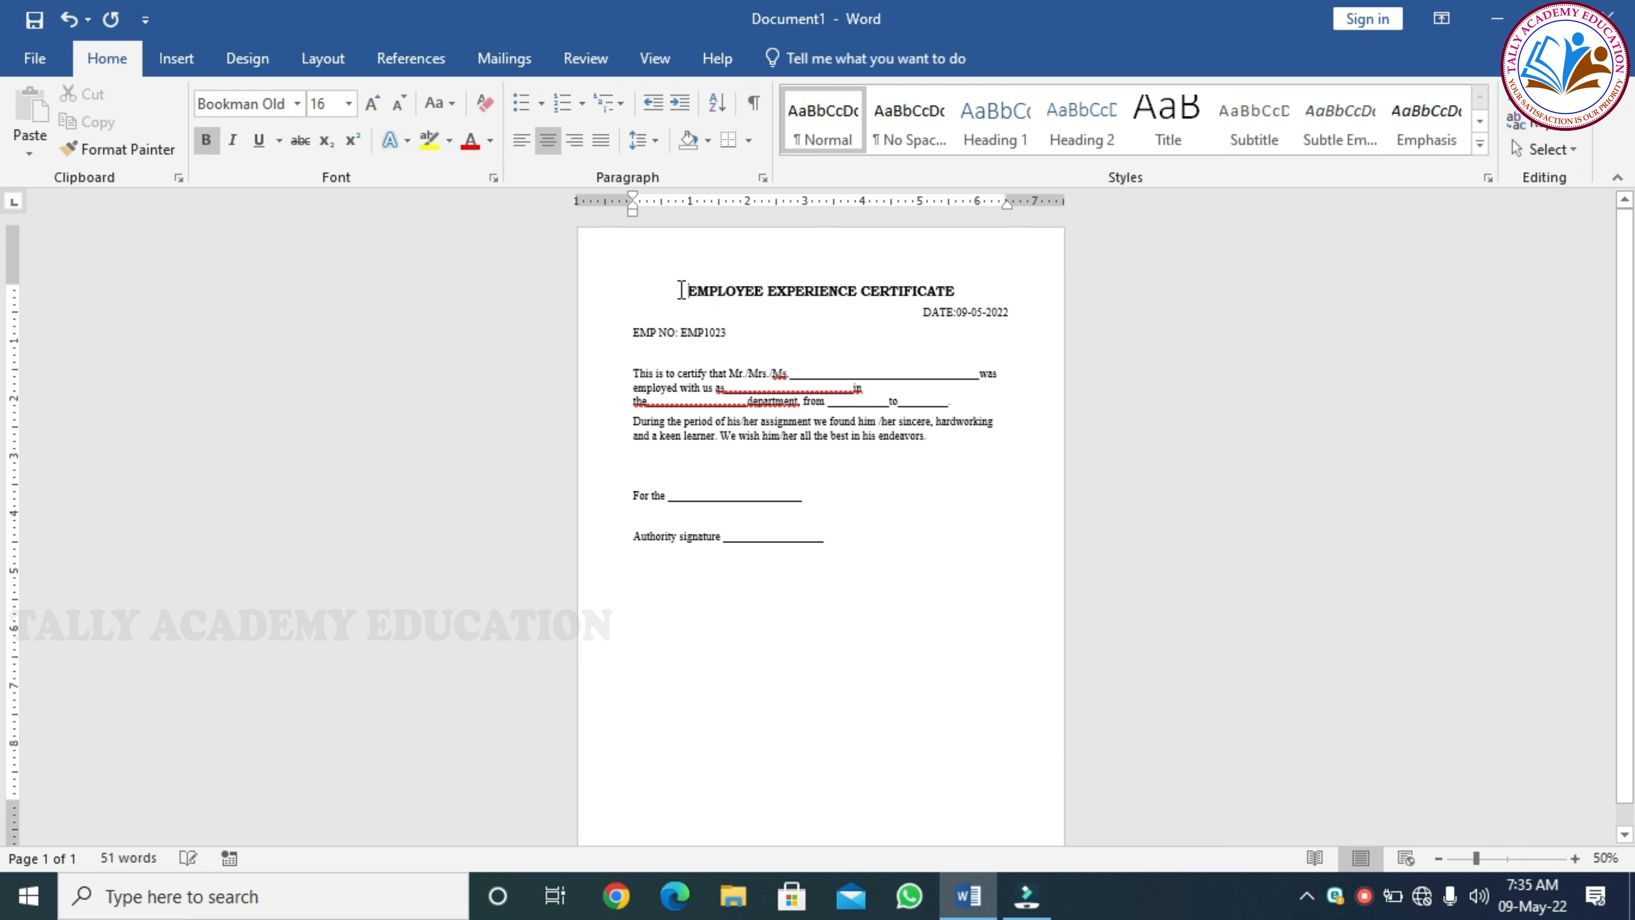
key("Return")
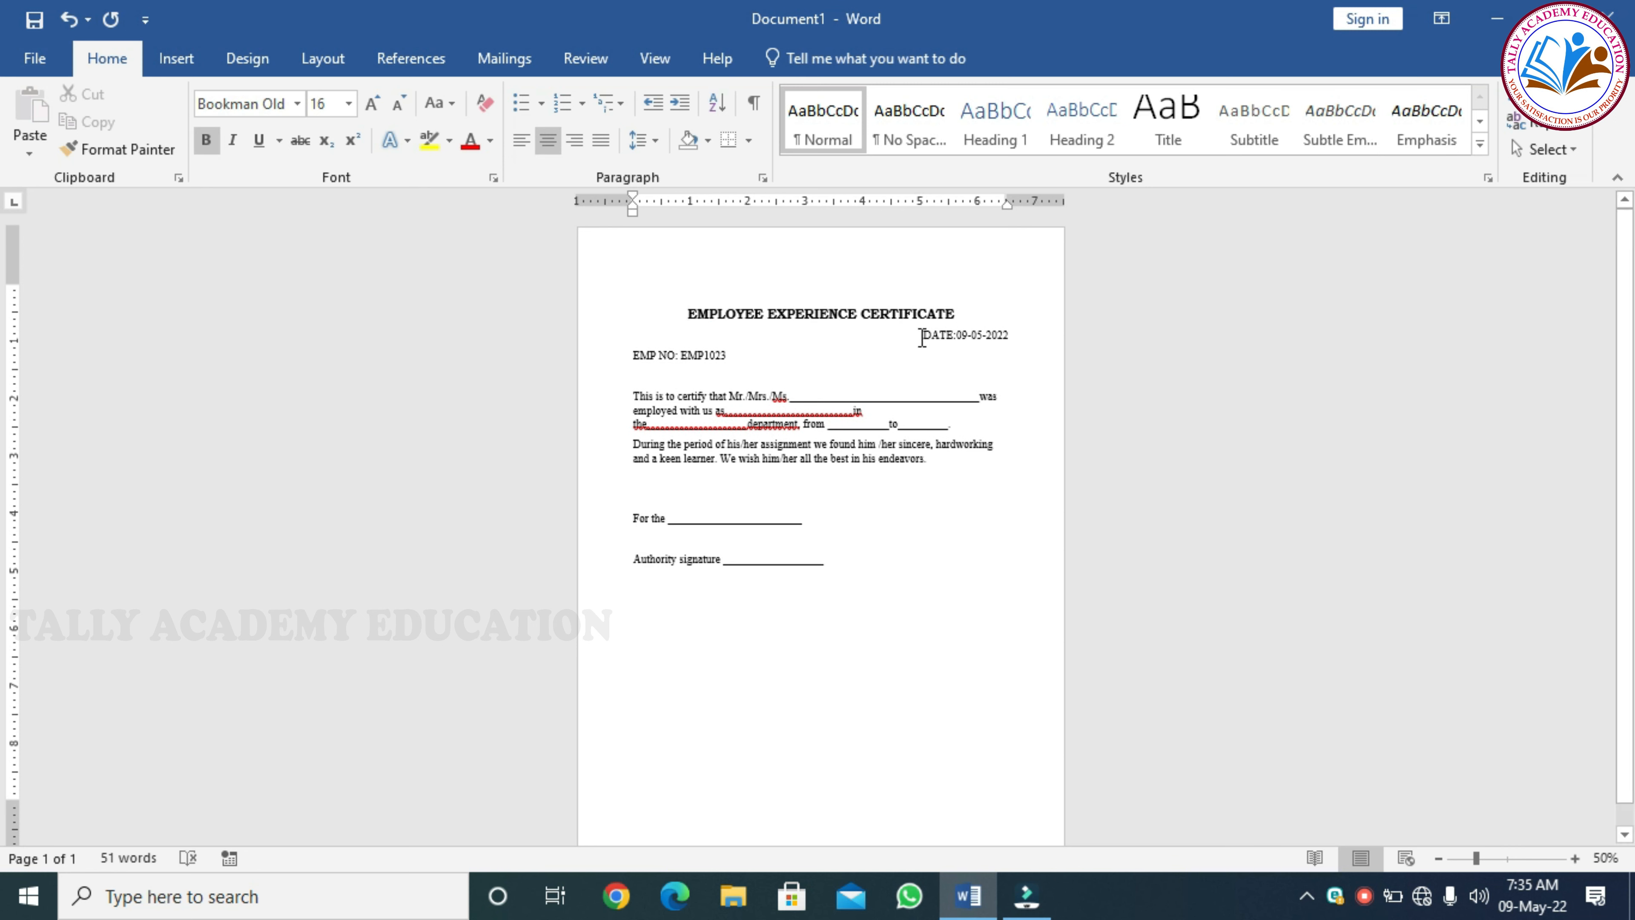
left_click(919, 335)
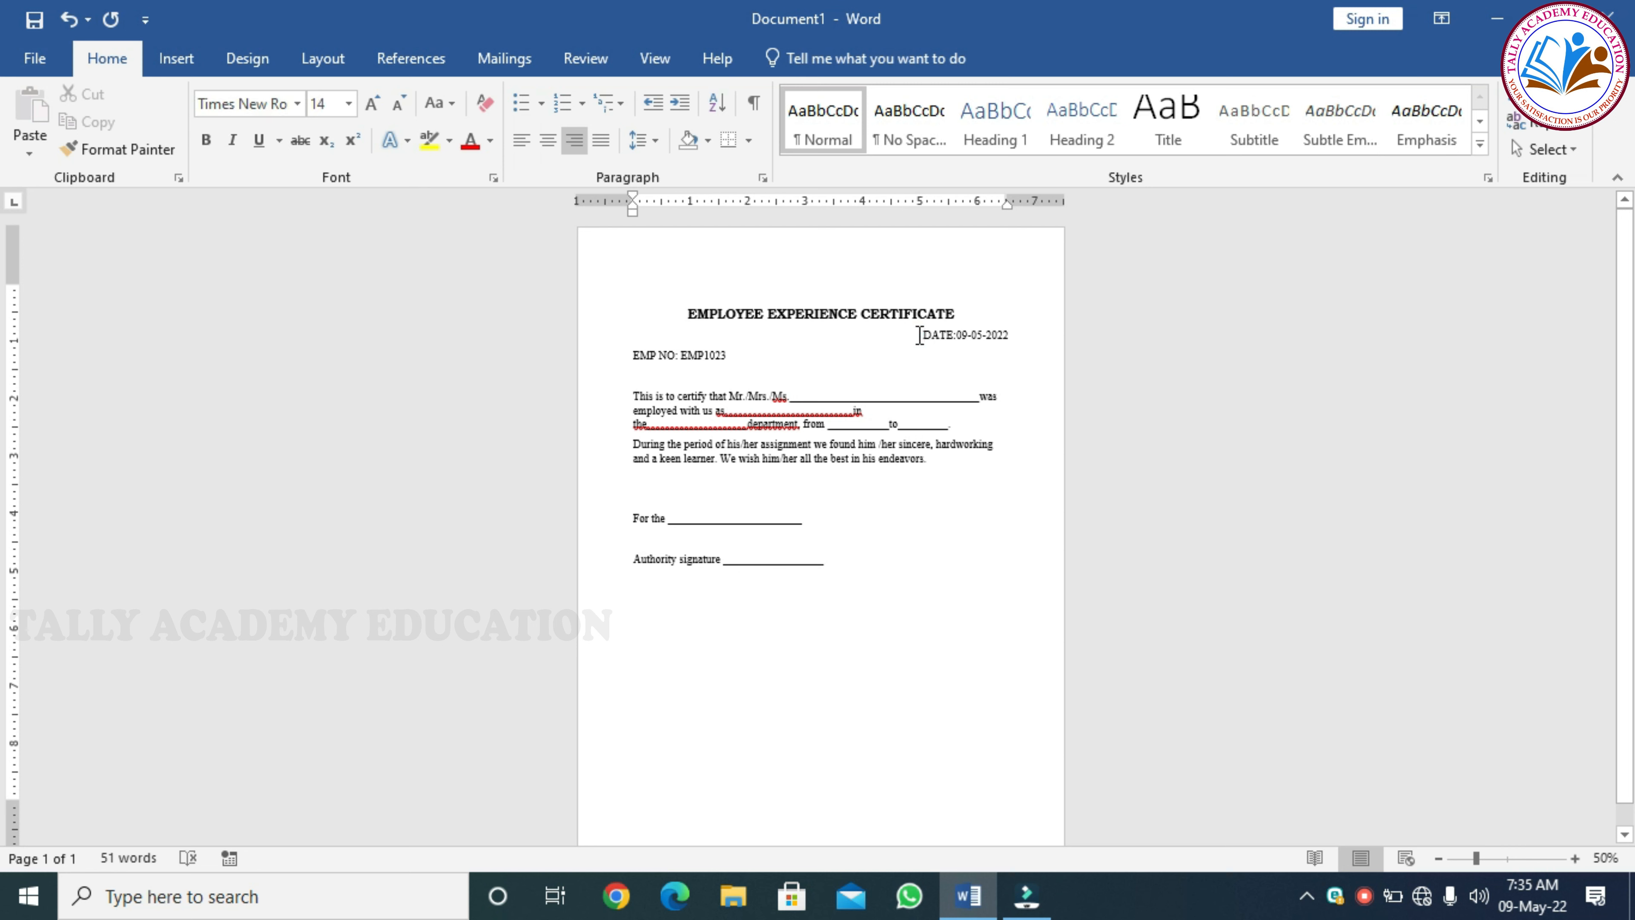
key("Return")
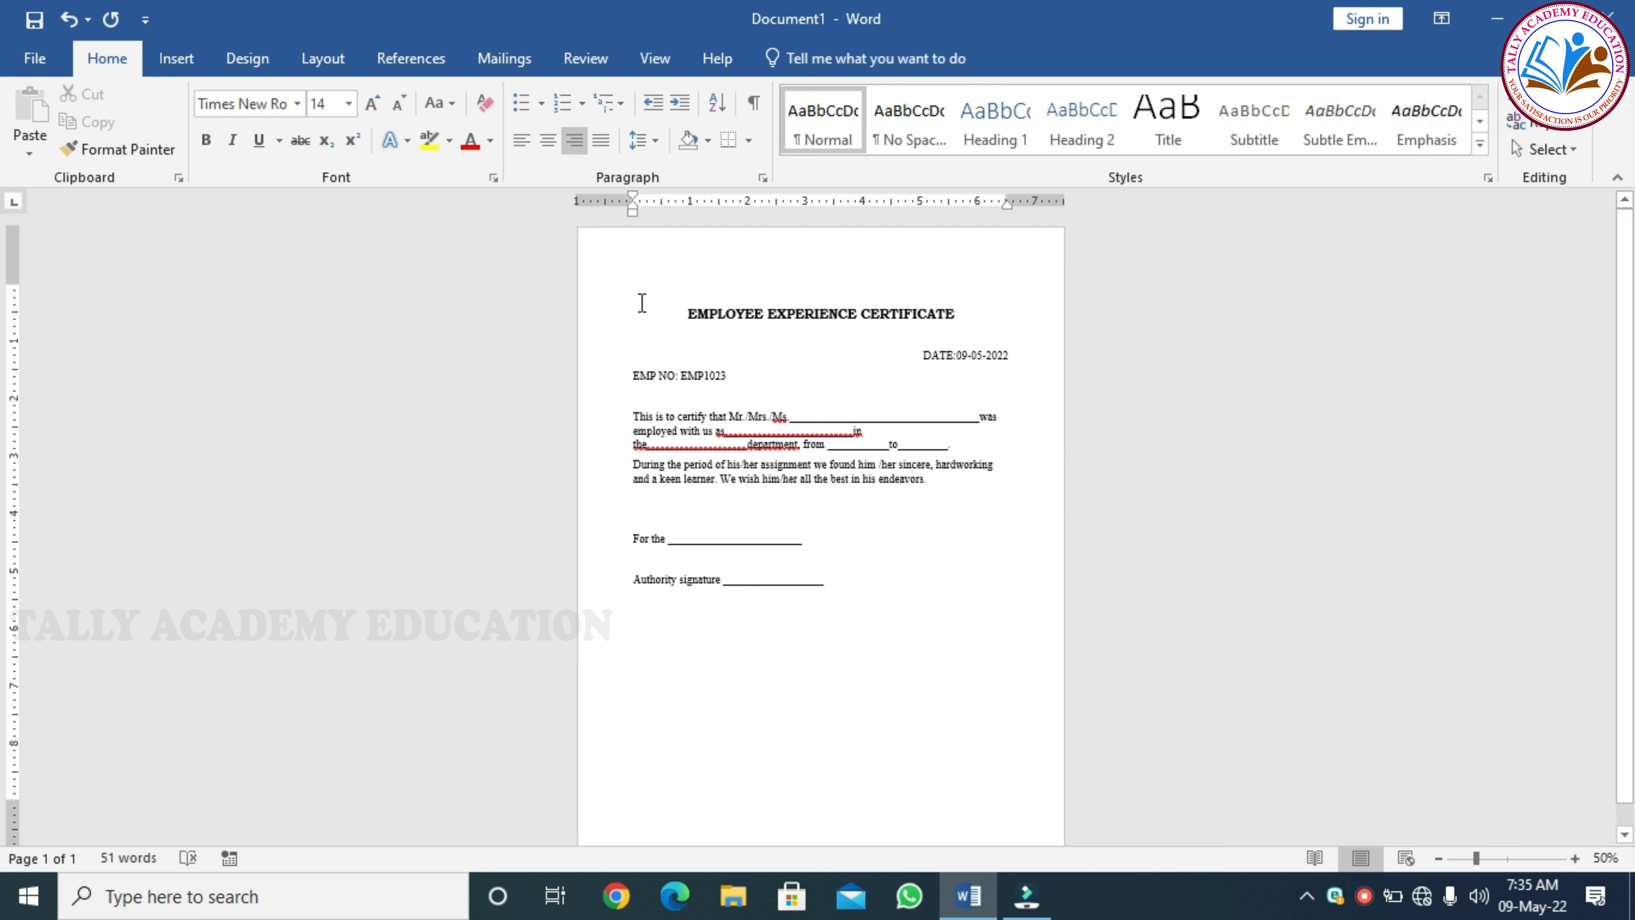
- Insert three empty lines above the EMP NO line and one empty line before the "During the period" paragraph
left_click(627, 384)
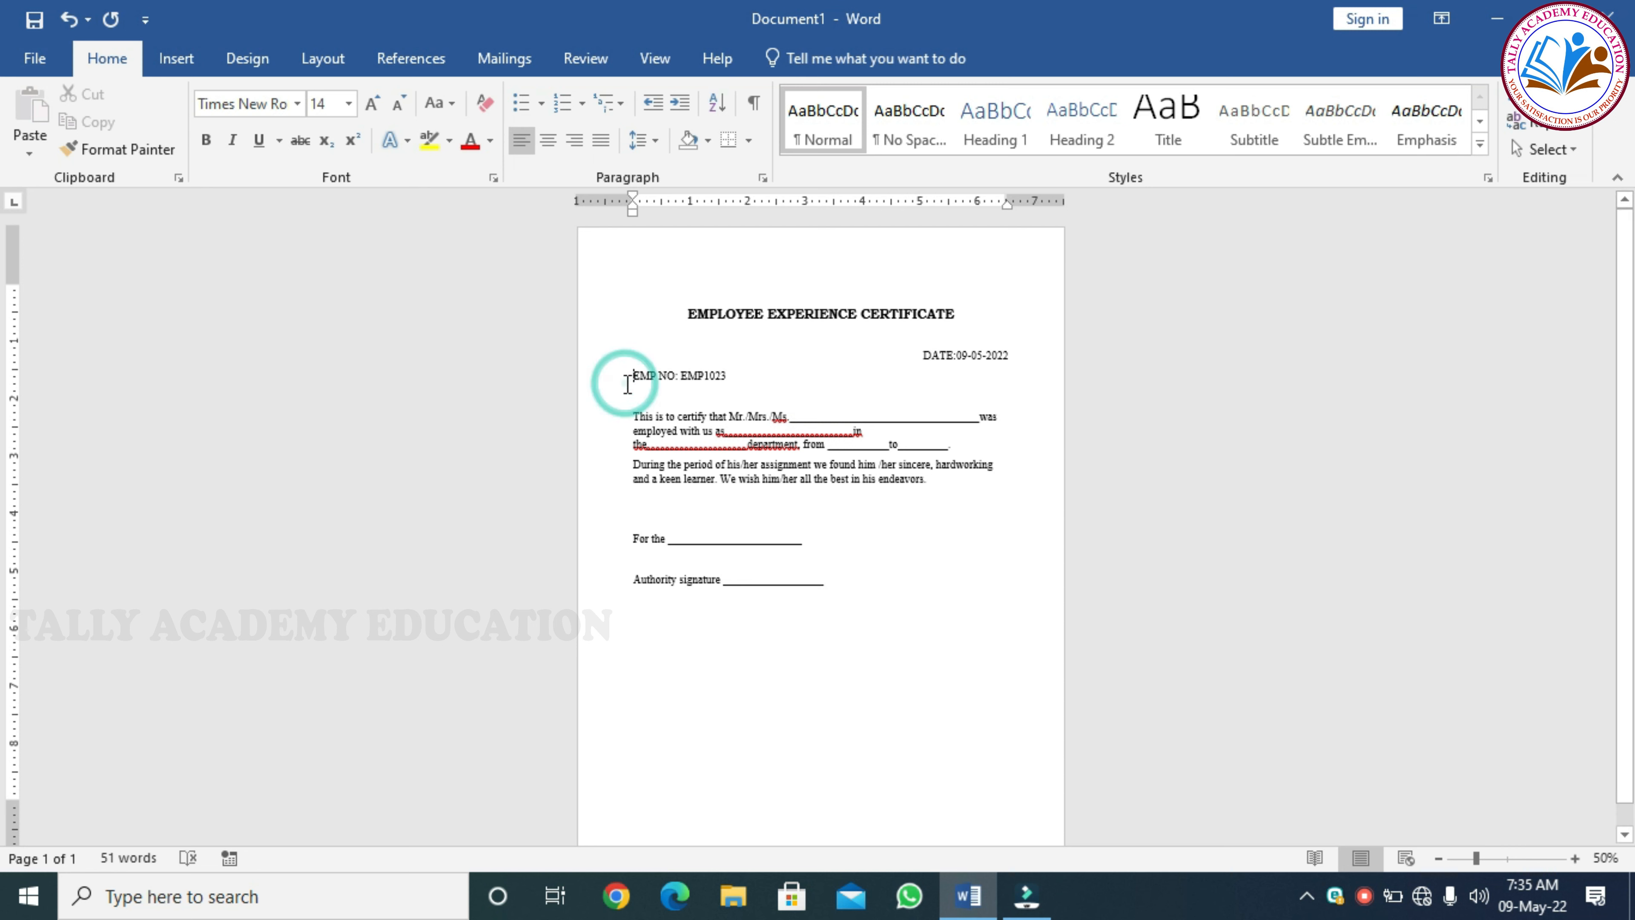
key("Return")
key("Return")
key("Return")
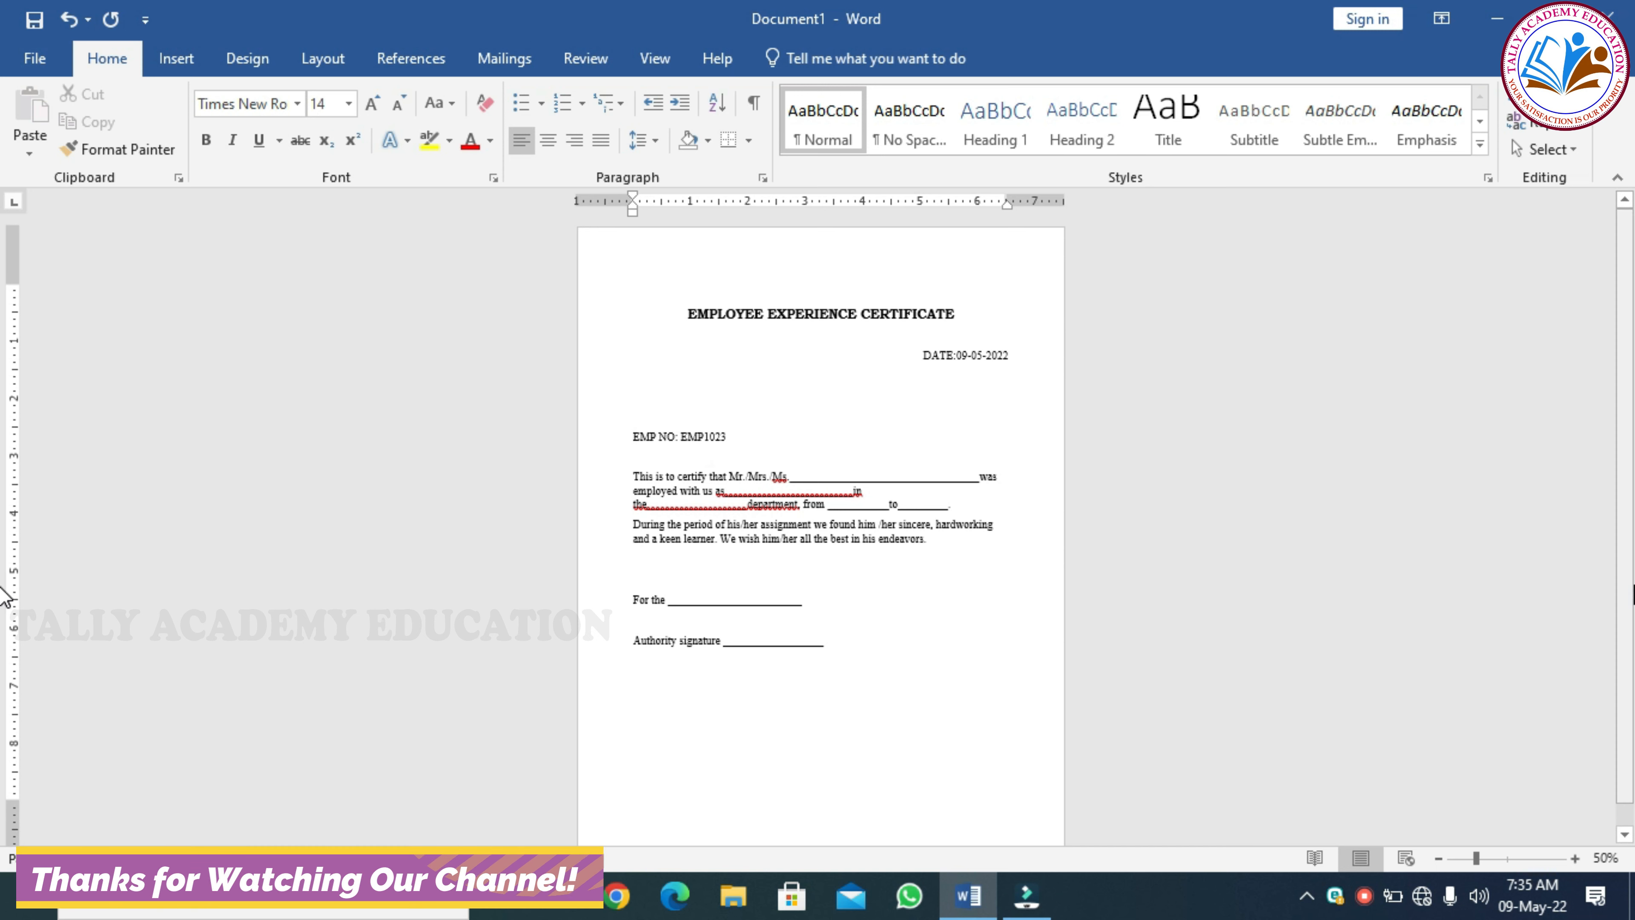
scroll(1609, 573, "down", 1)
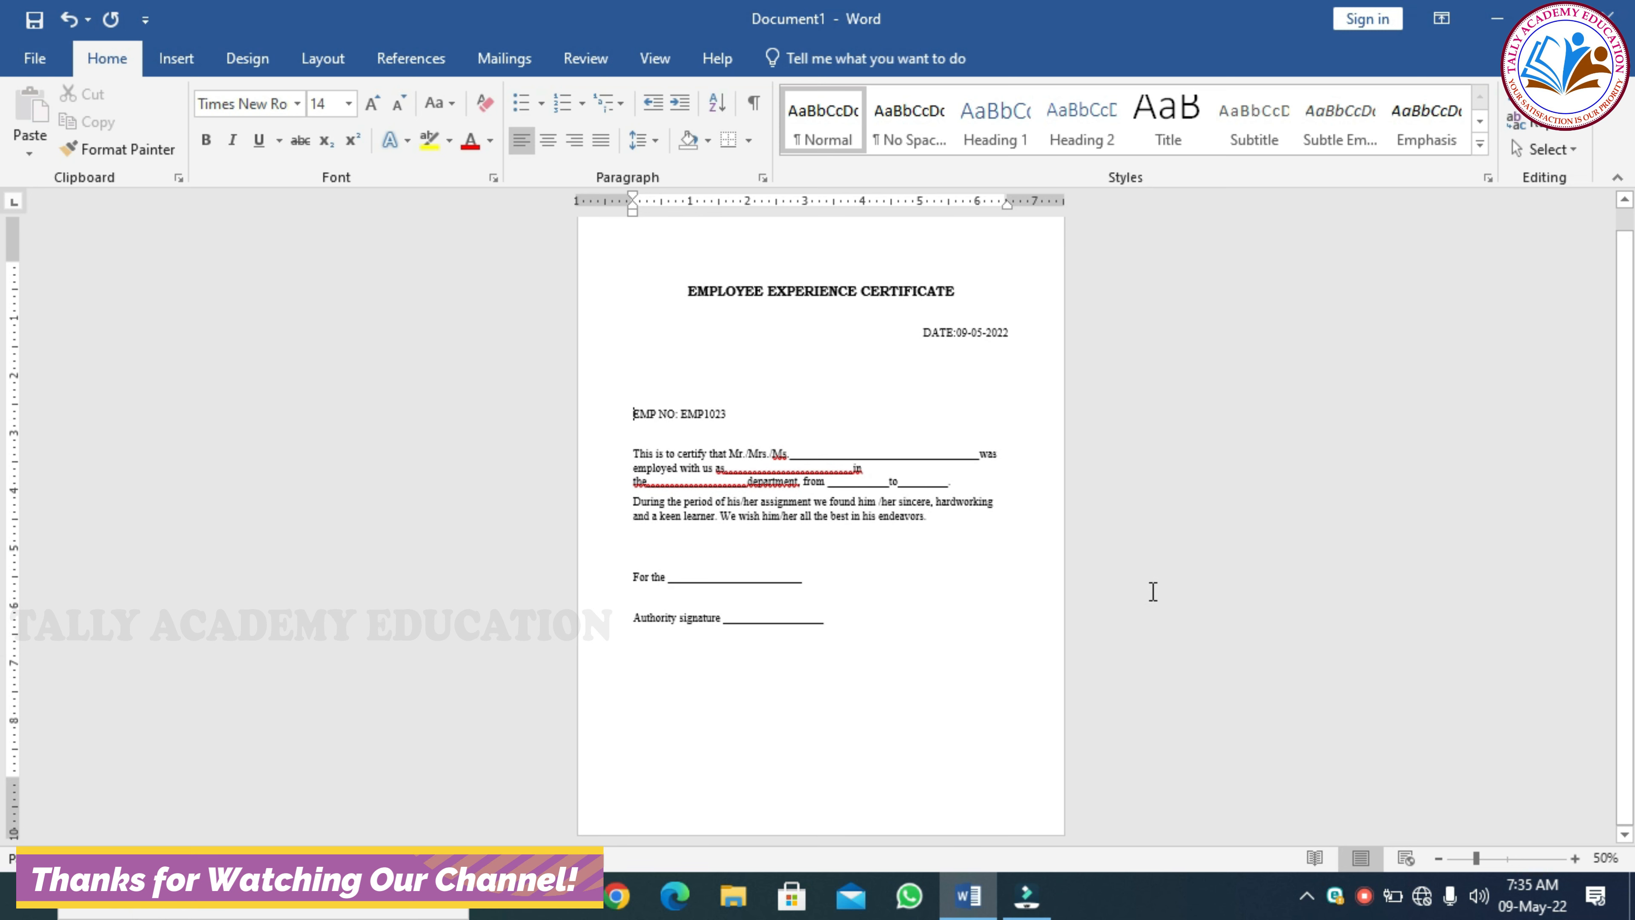
left_click(629, 499)
key("Return")
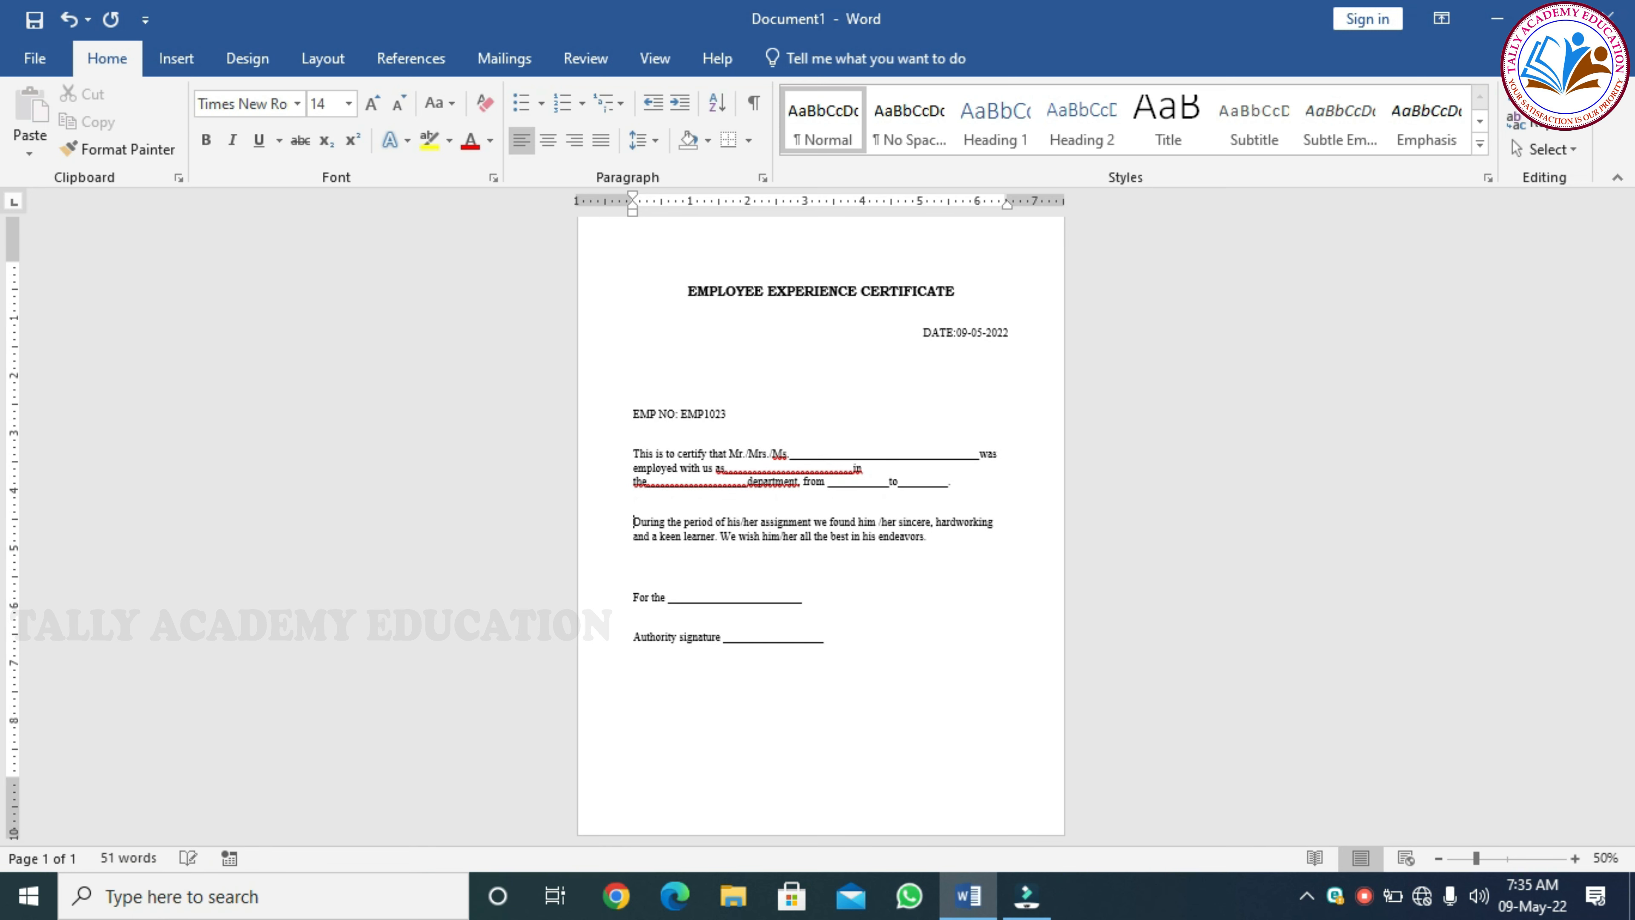
- Justify both body paragraphs, from "This is to certify" through "endeavors."
left_click(629, 447)
left_click_drag(630, 447, 933, 541)
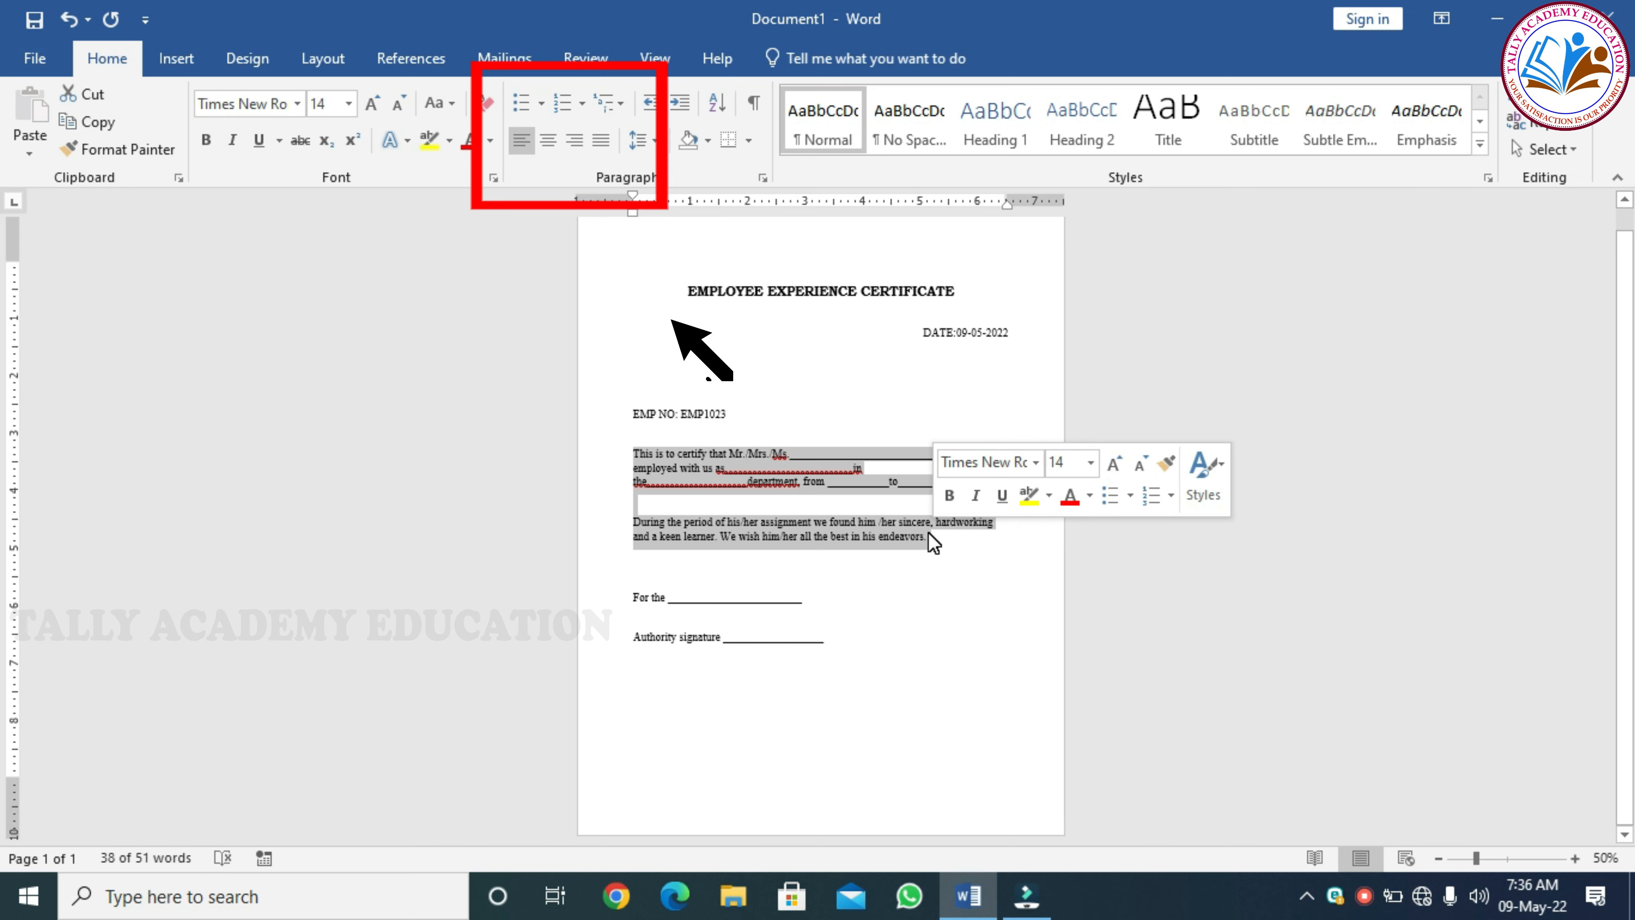
left_click(602, 141)
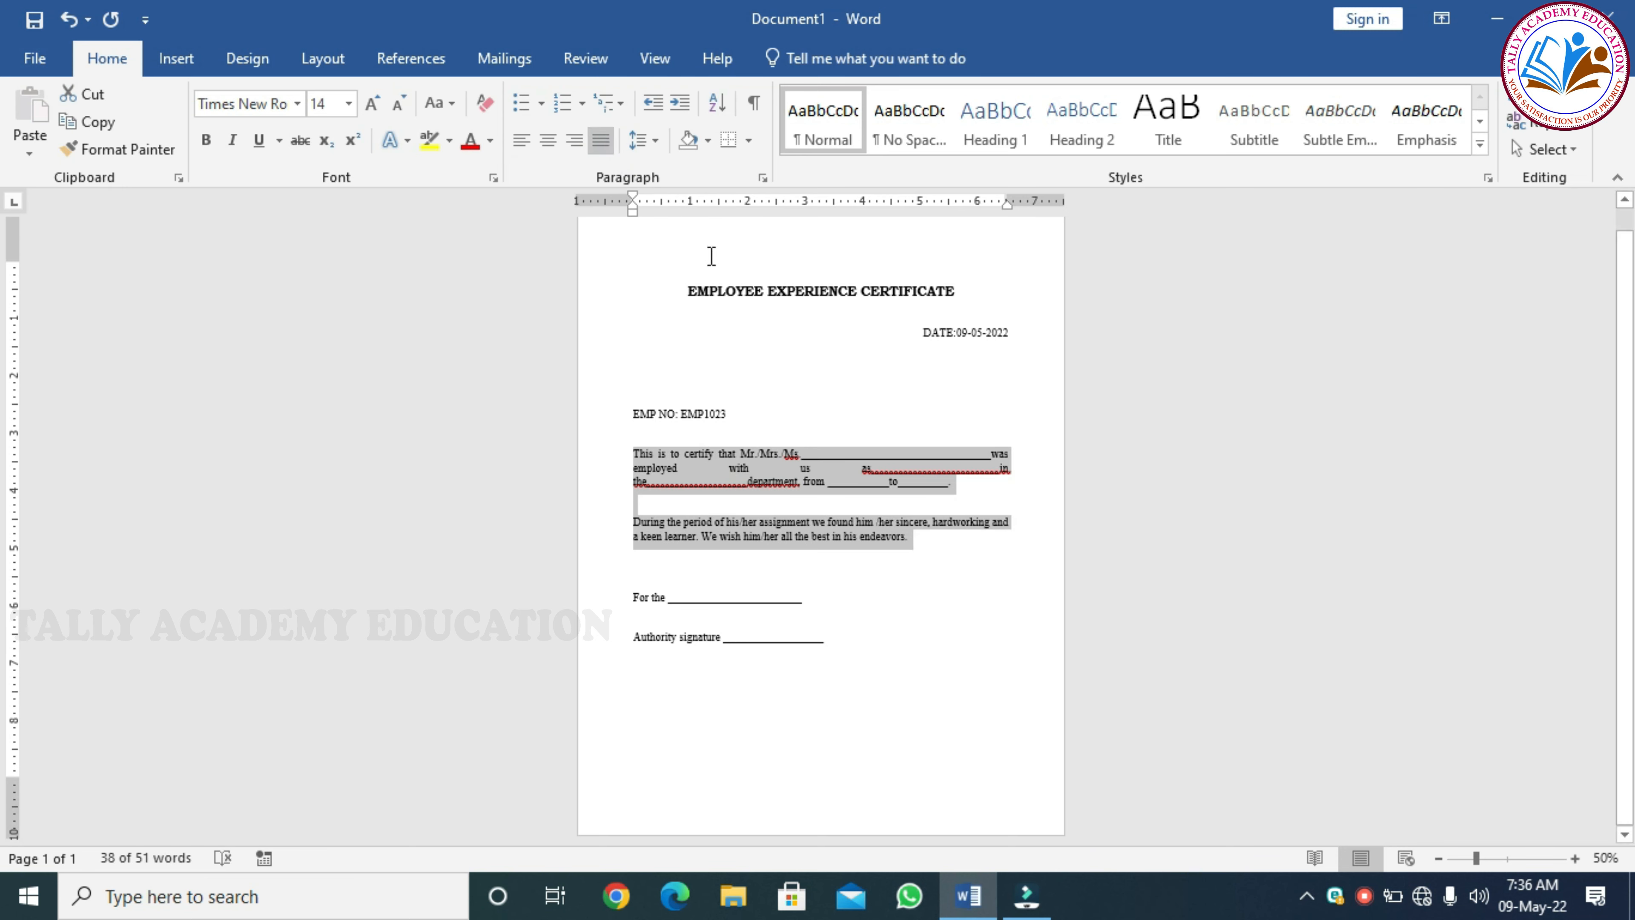
- Shorten the underscore blank after "employed with us as" by a few characters to close the gaps in the justified line
left_click(904, 470)
key("BackSpace")
key("BackSpace")
key("BackSpace")
key("BackSpace")
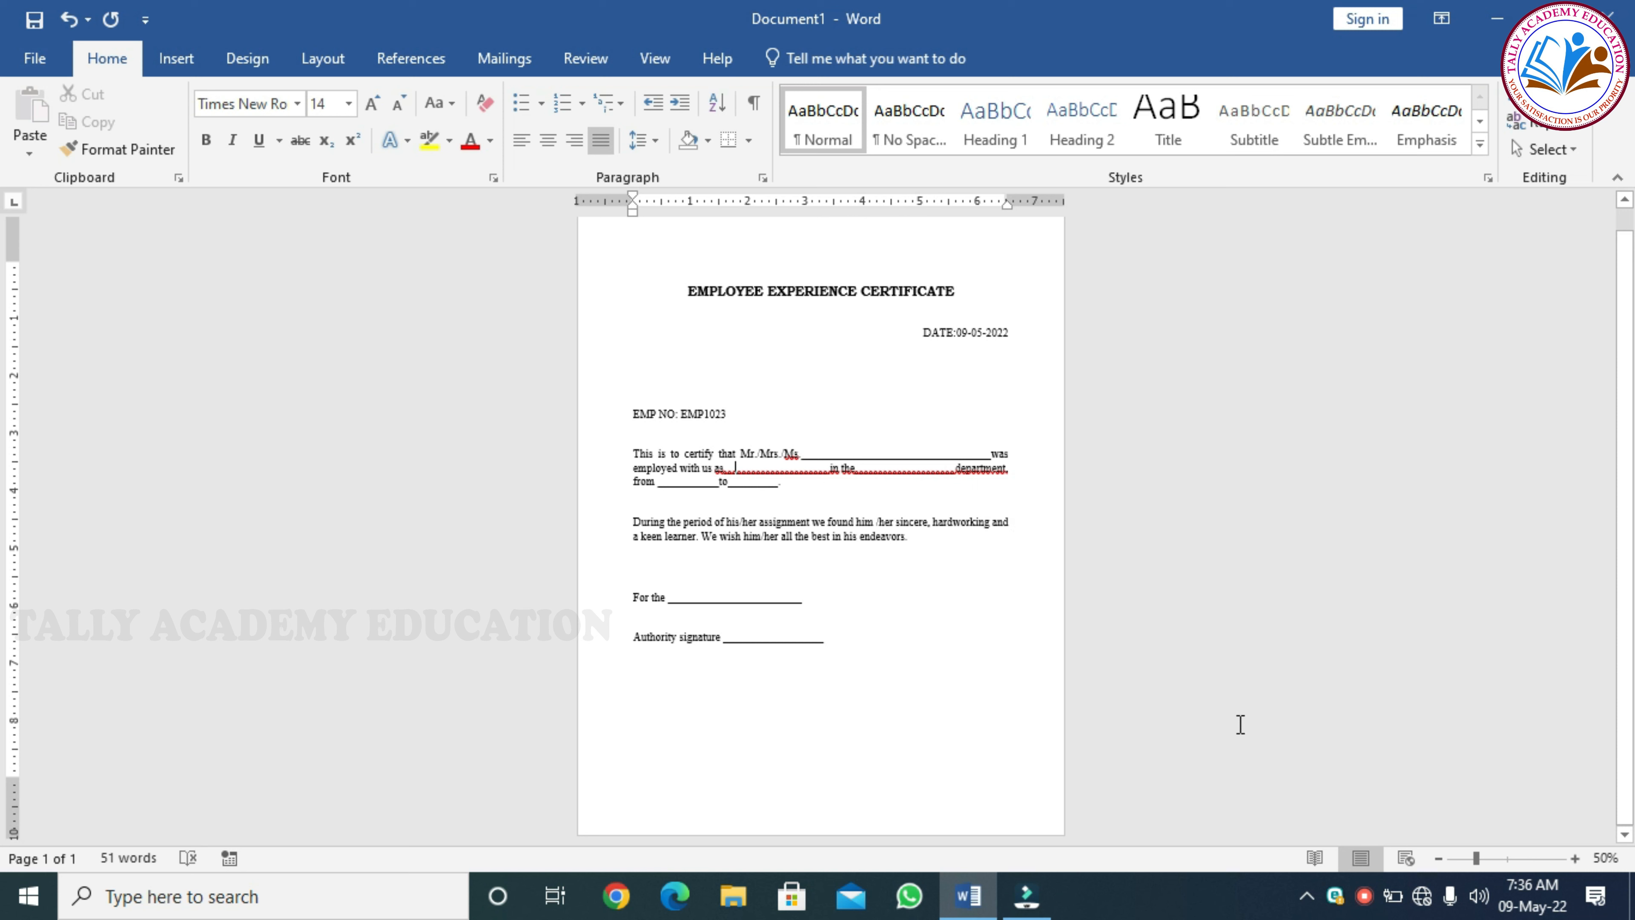
- Check the finished certificate at 80% zoom and in the print preview
left_click(1575, 857)
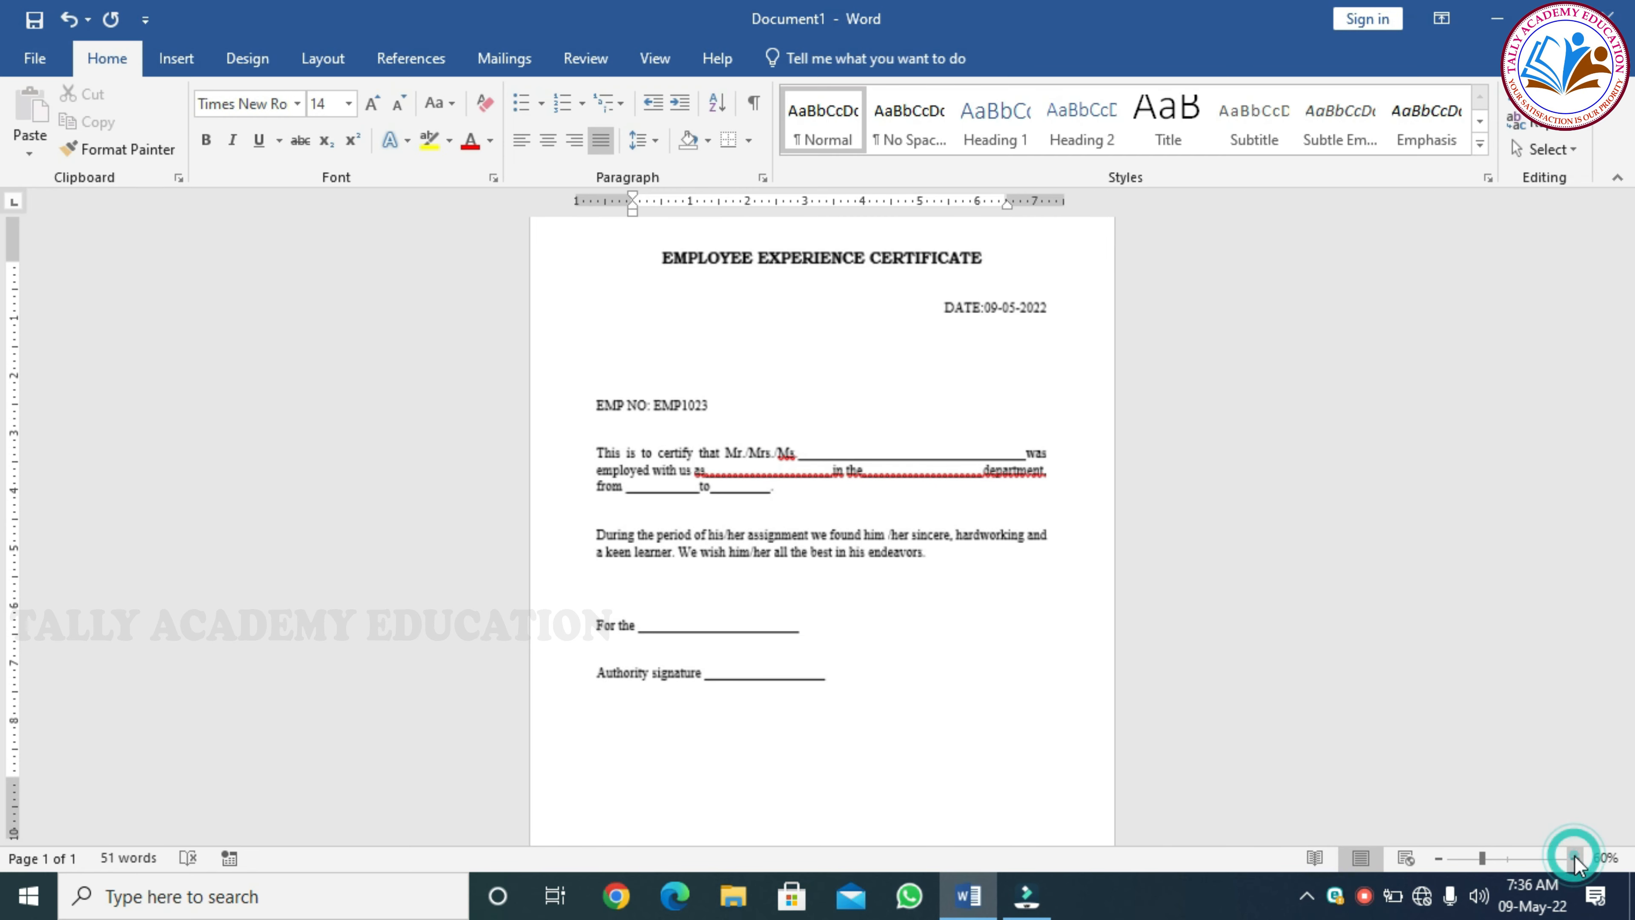
left_click(1574, 857)
left_click(1574, 857)
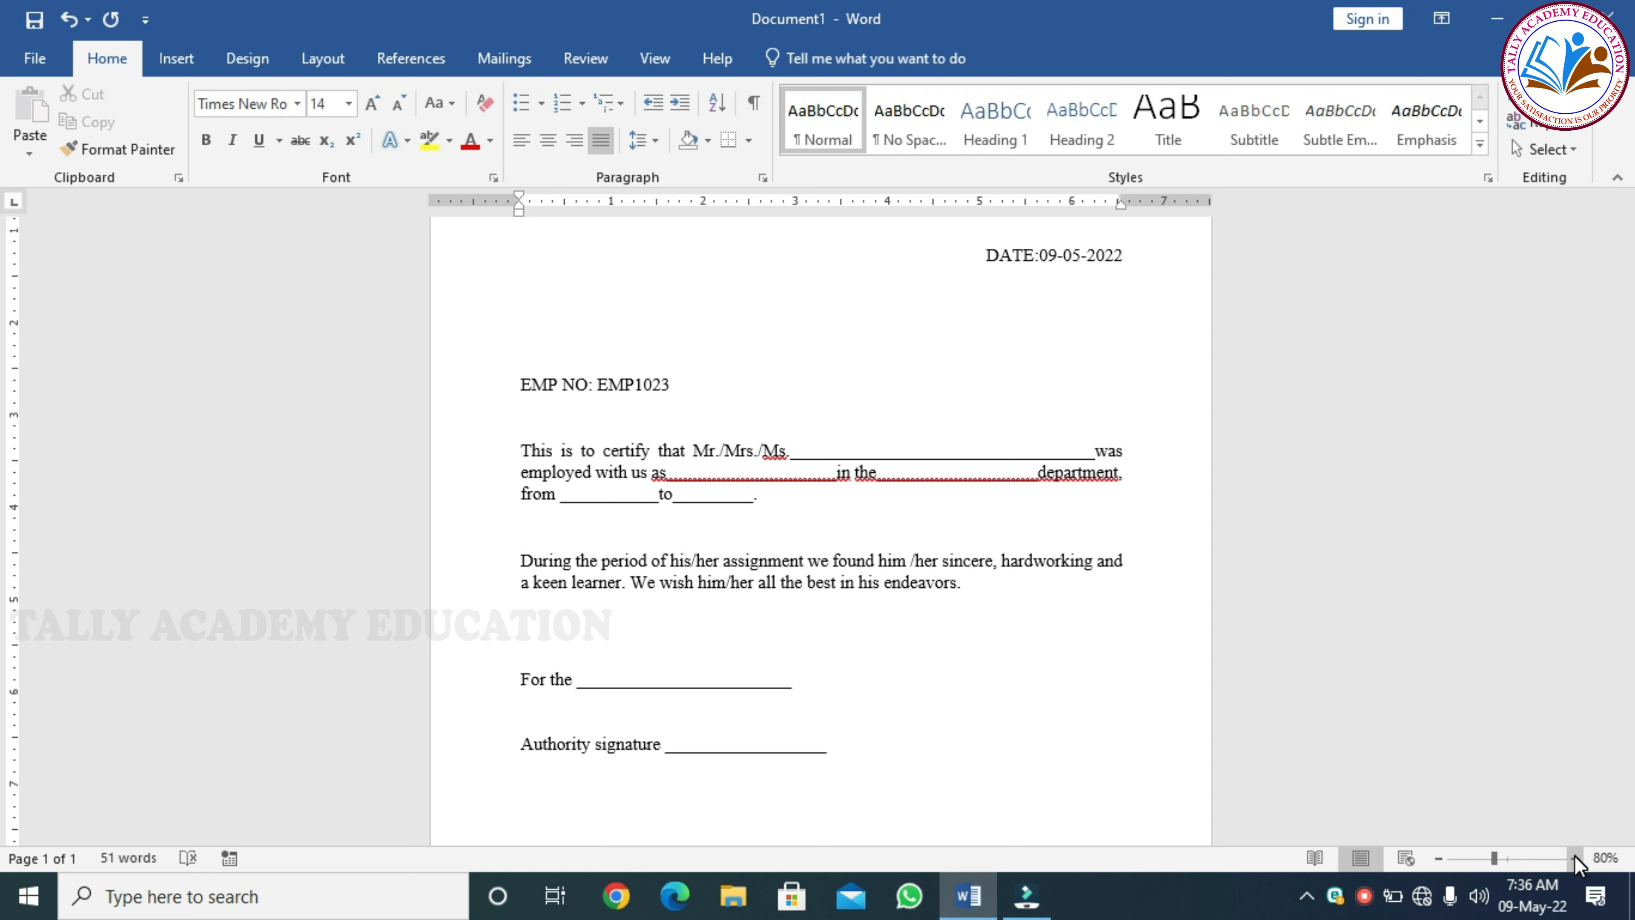
key("ctrl+p")
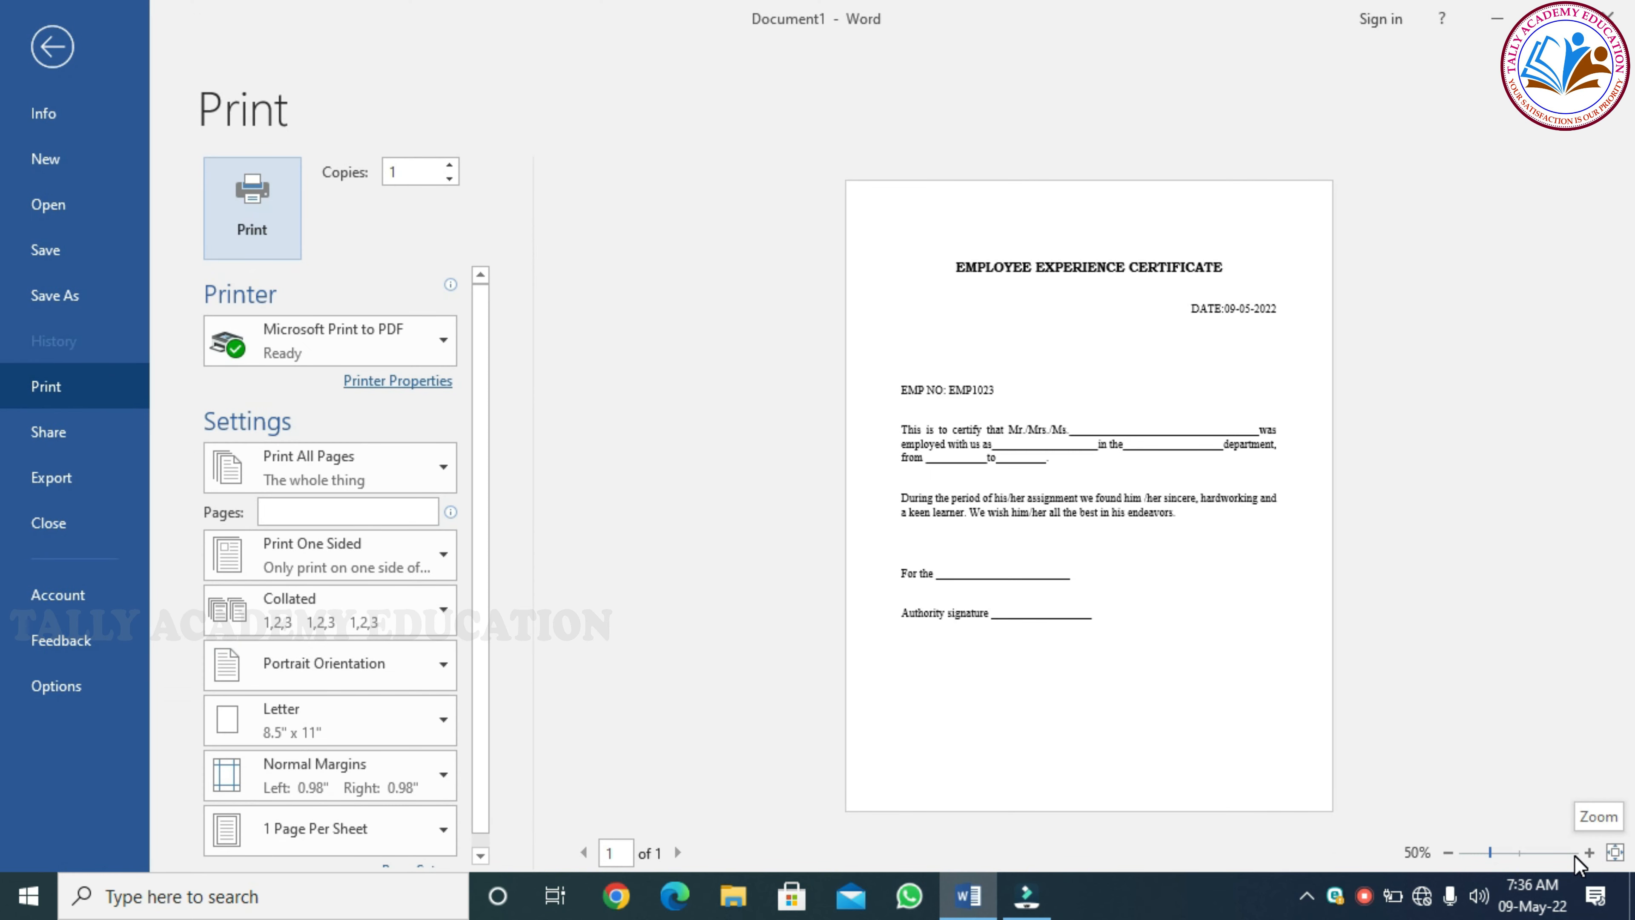